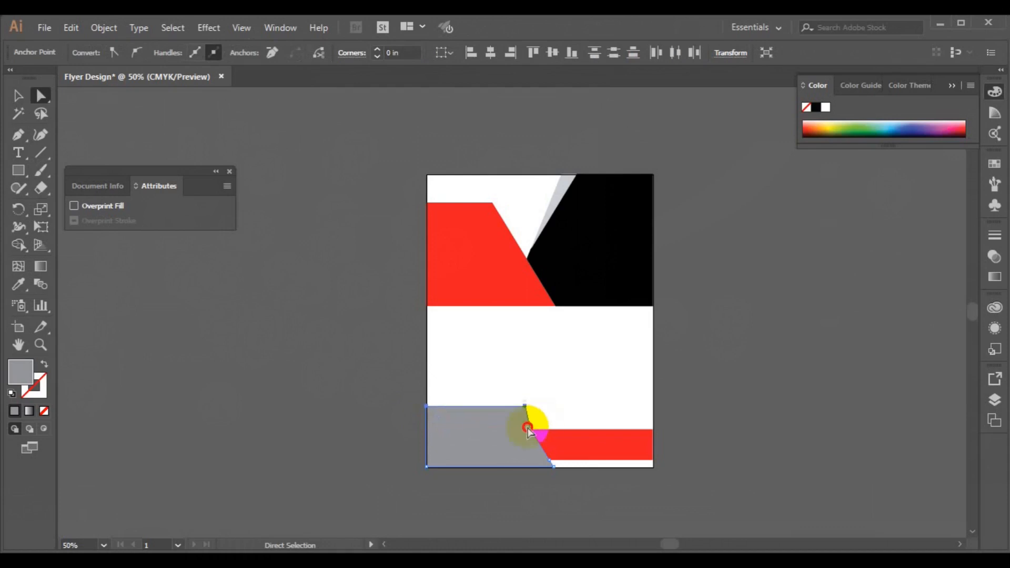
Try to move the grey shape's anchor point where its slanted edge meets the red bar's upper corner
left_click(524, 436, "shift")
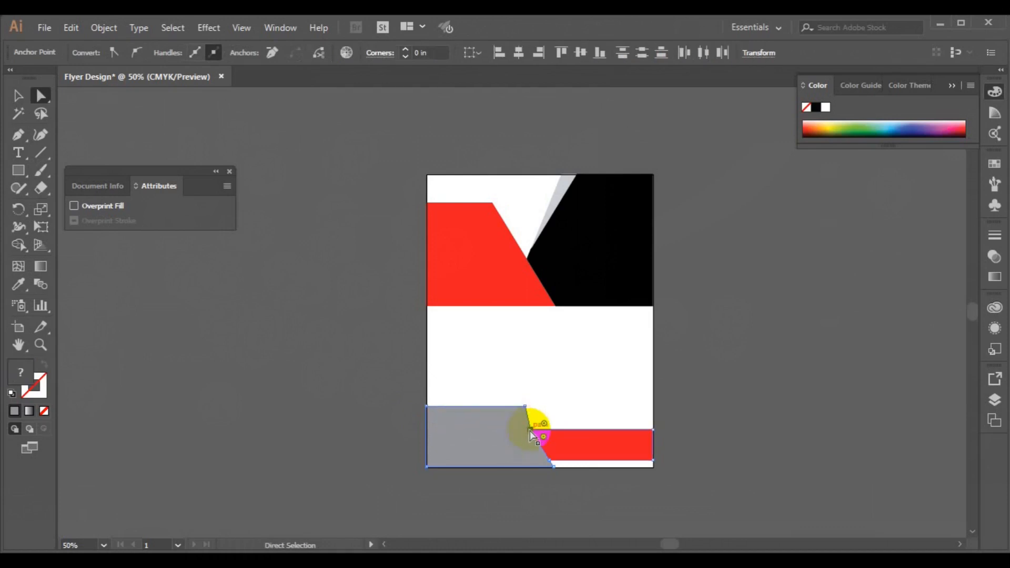
left_click(531, 432)
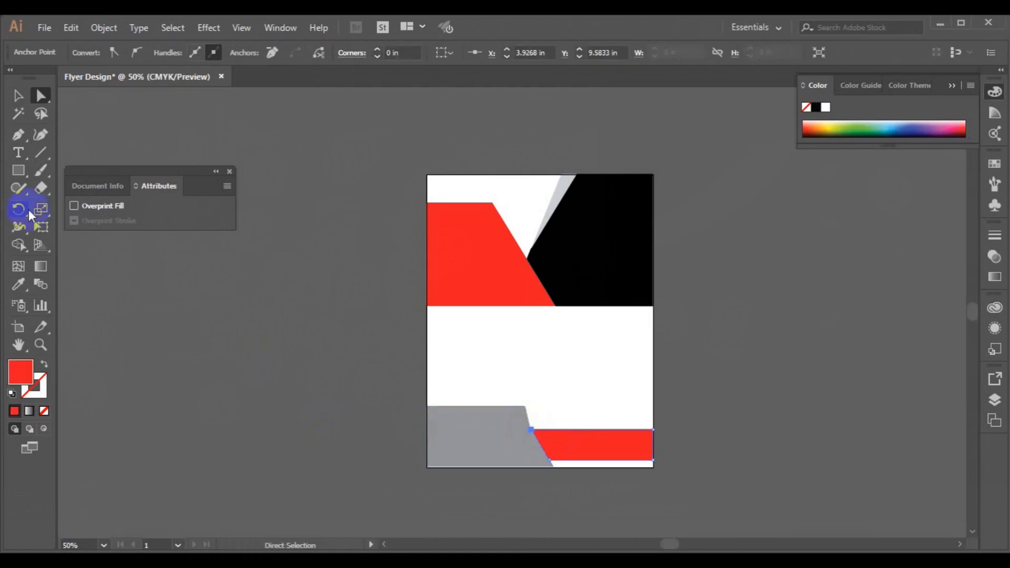
left_click(18, 95)
left_click(425, 415)
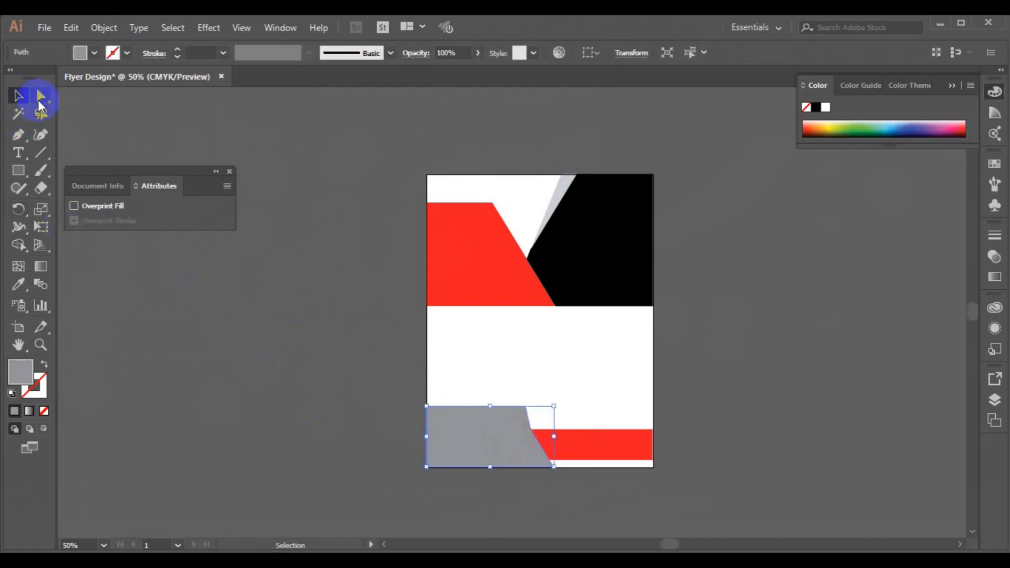
left_click(41, 97)
left_click(531, 434)
left_click_drag(532, 431, 538, 432)
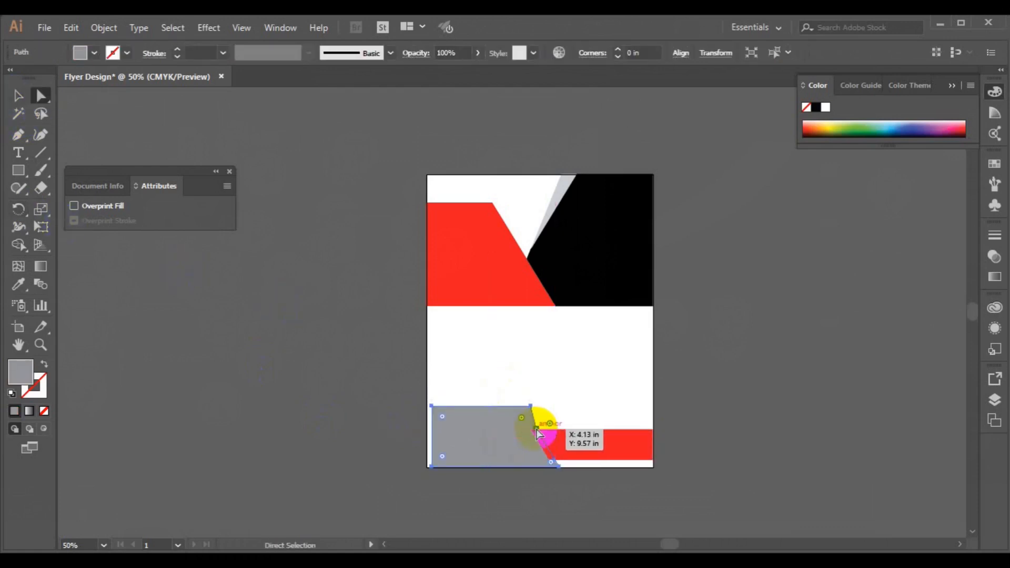
key("ctrl+z")
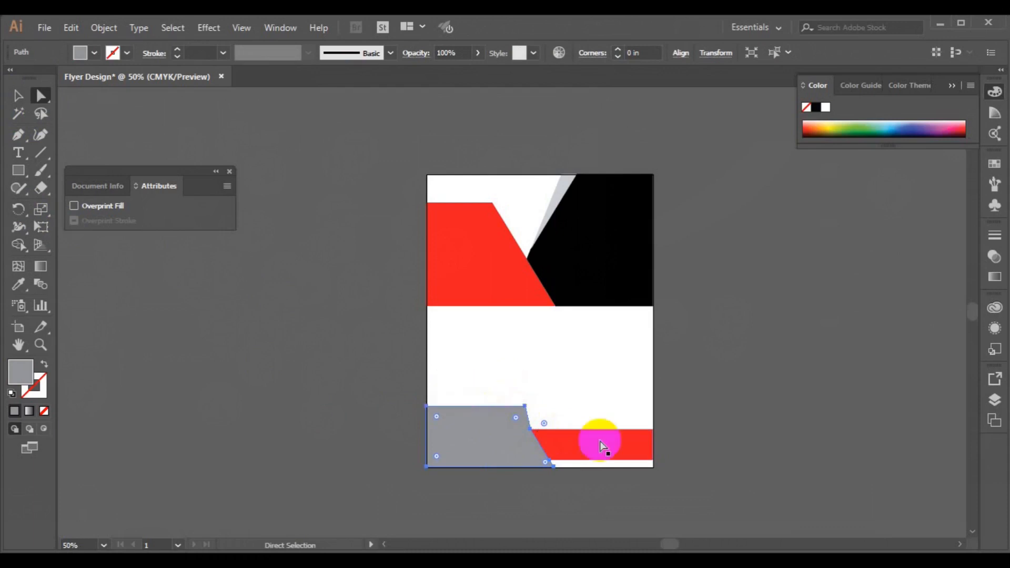
left_click_drag(533, 432, 535, 434)
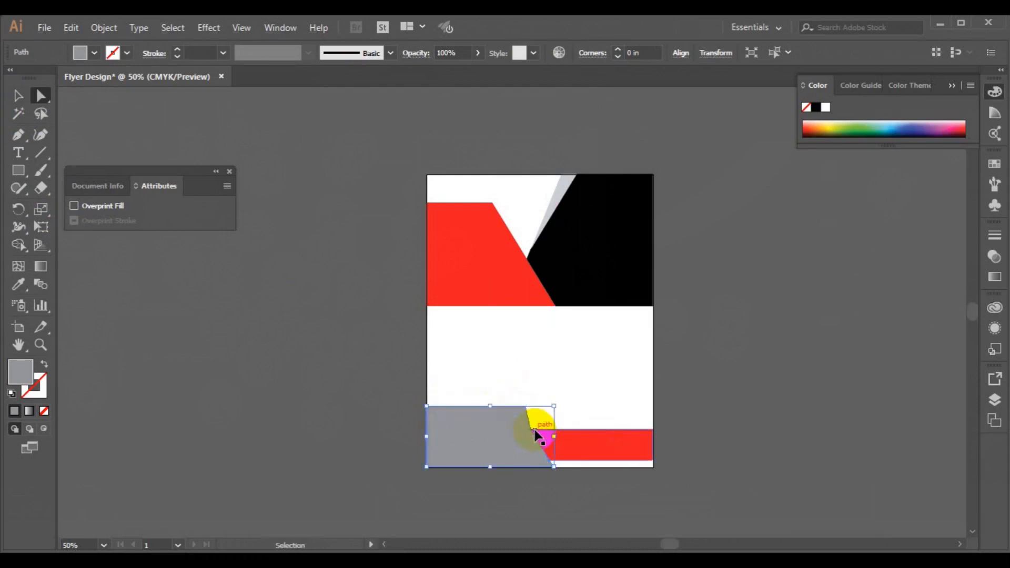
Lock the red bar near the bottom of the flyer
key("ctrl+plus")
left_click(19, 96)
left_click(608, 337)
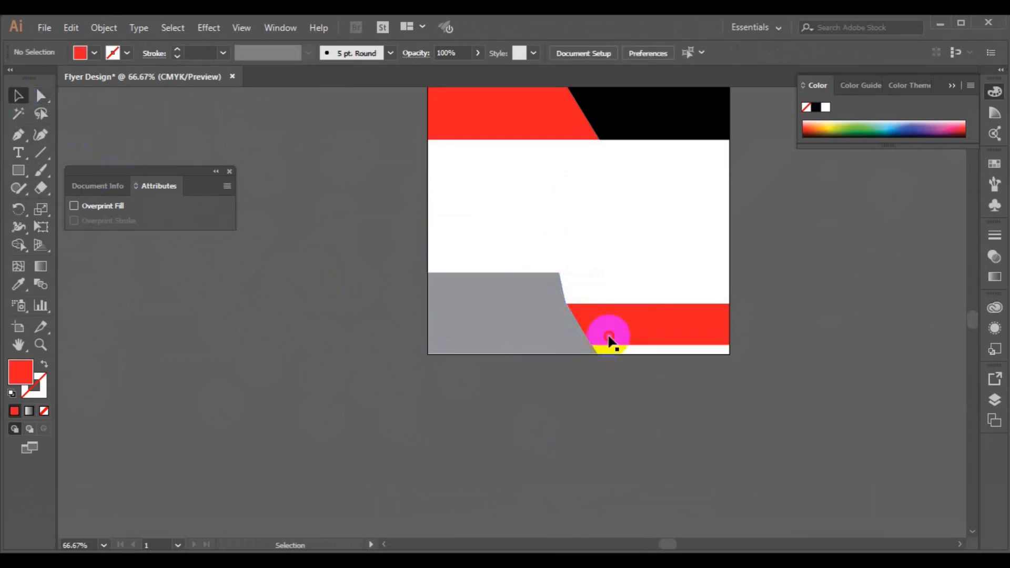
left_click(100, 27)
mouse_move(223, 94)
left_click(371, 94)
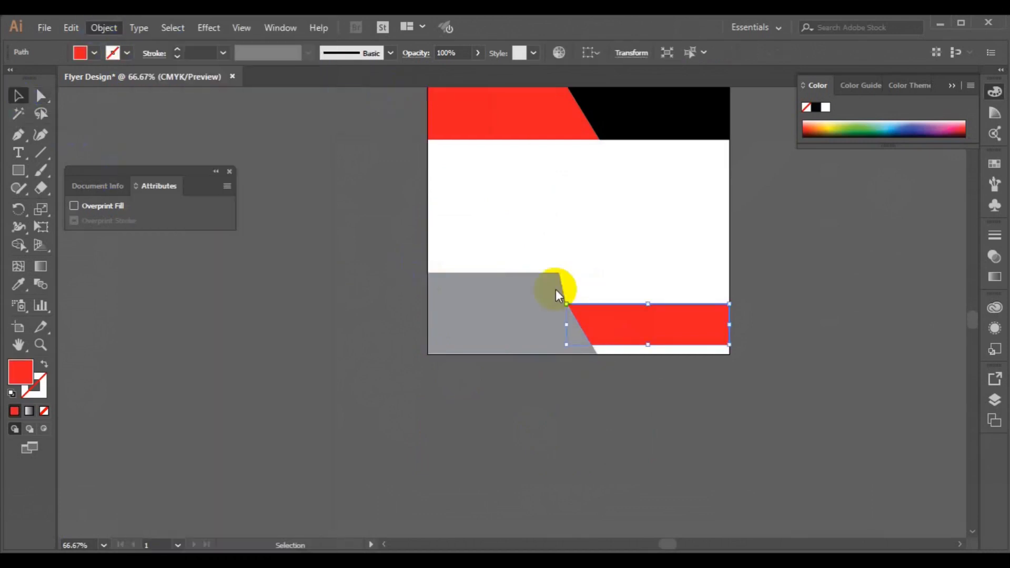
Nudge the grey shape's slanted-edge anchor point at the red bar's upper corner to the right
left_click(556, 289)
left_click(40, 95)
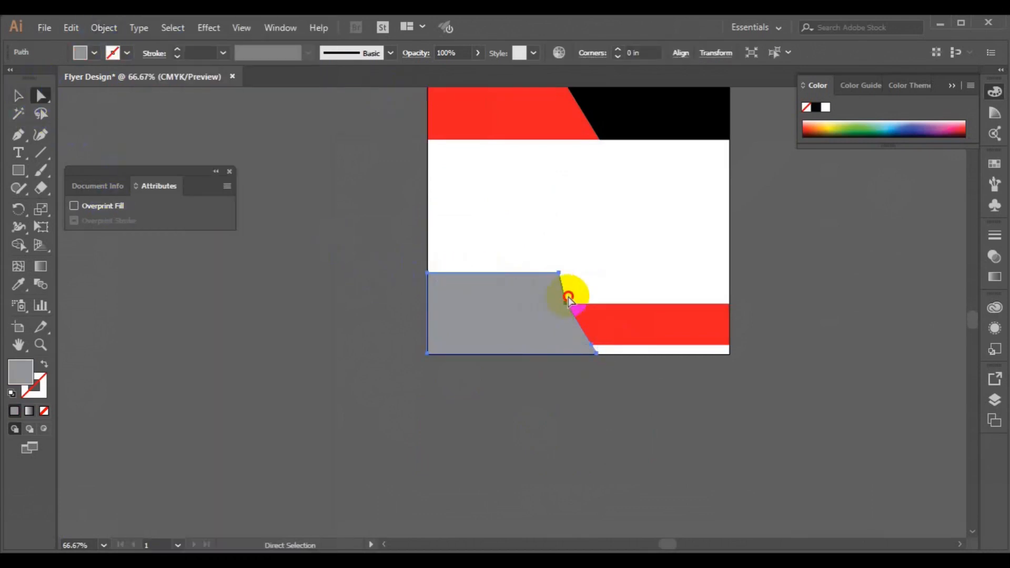
left_click(561, 306)
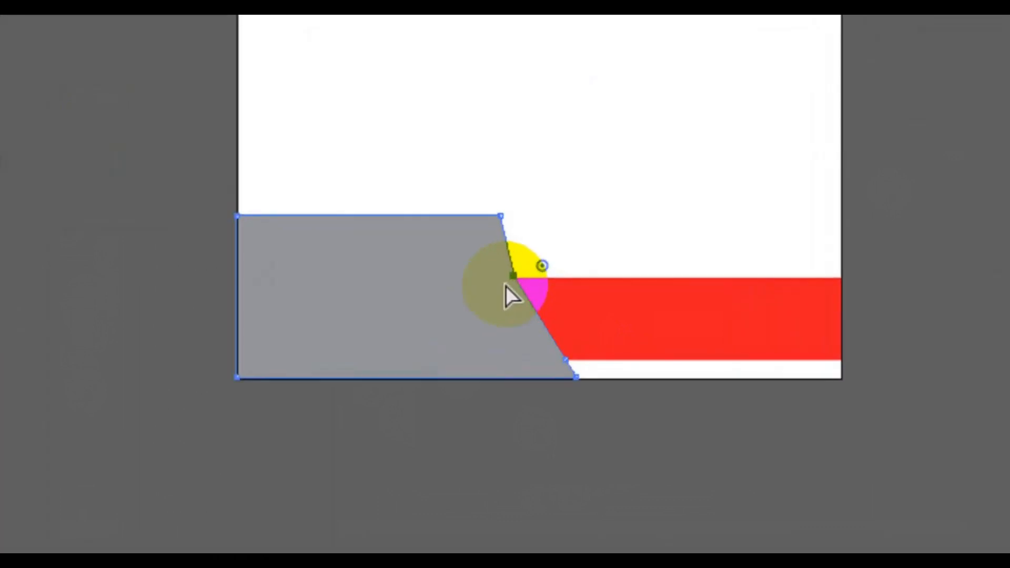
key("Right")
key("Right")
key("Right")
key("Right")
key("Right")
key("Right")
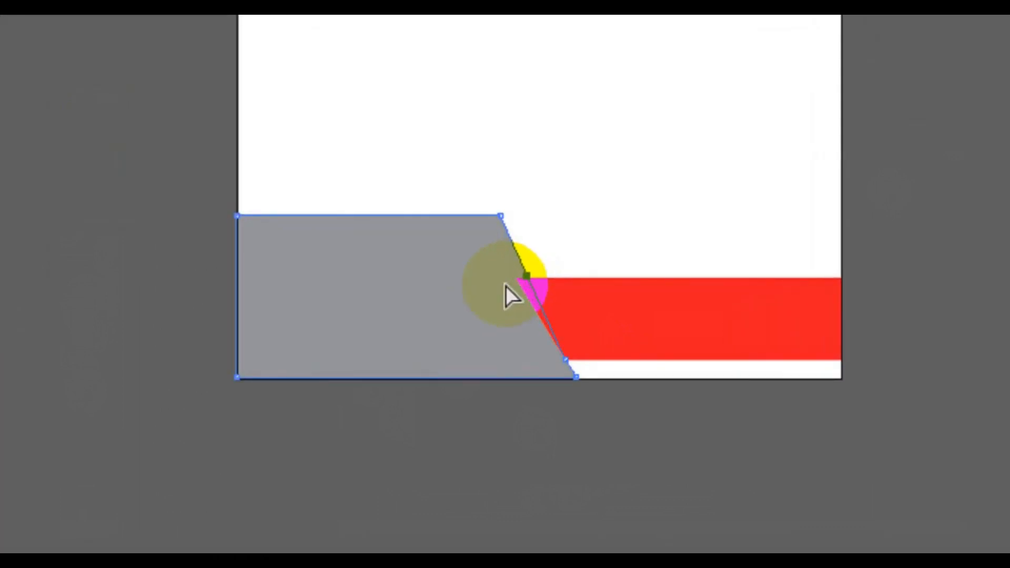
Nudge the two lowest anchor points on the grey shape's slanted edge to the right
left_click_drag(594, 348, 552, 393)
key("Right")
key("Right")
key("Right")
key("Right")
key("Right")
key("Right")
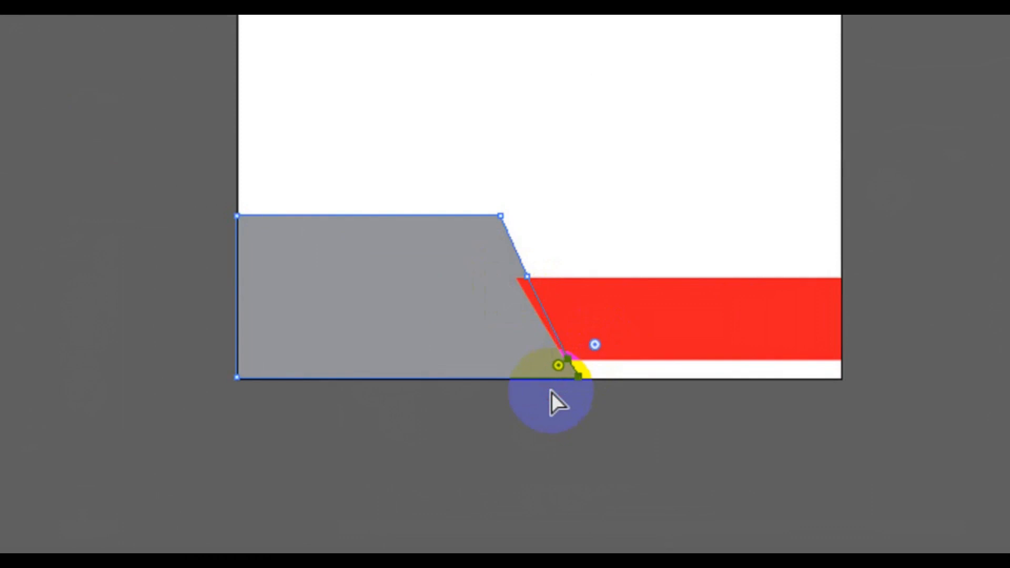
key("Right")
key("Right")
key("Right")
key("Right")
Raise the grey shape's top edge slightly and shift the middle anchor point of its slanted edge further right
left_click_drag(403, 251, 577, 278)
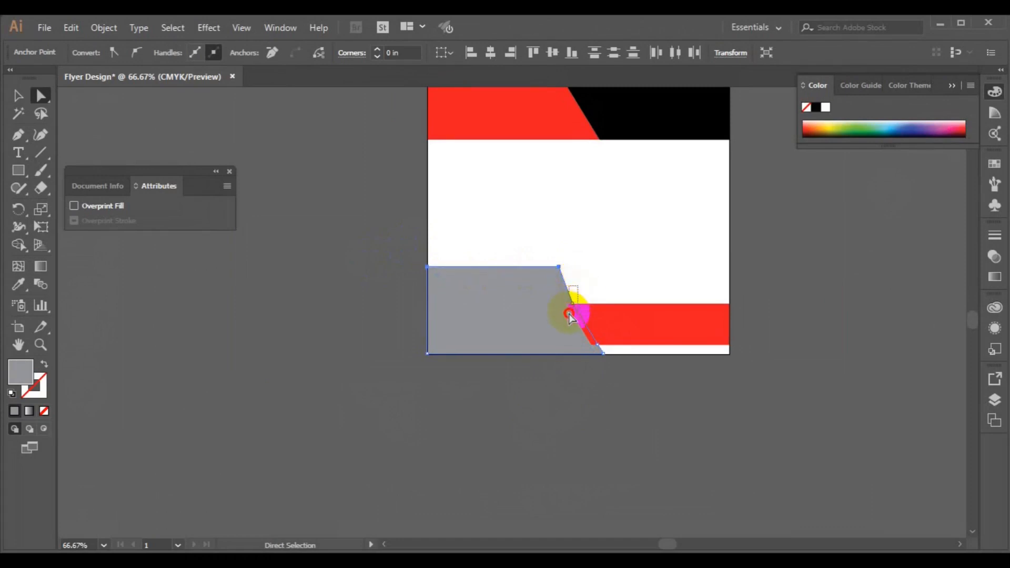
left_click_drag(569, 313, 598, 354)
left_click_drag(601, 286, 553, 318)
key("Right")
key("Right")
key("Right")
key("Right")
key("Right")
key("Right")
key("Right")
key("Right")
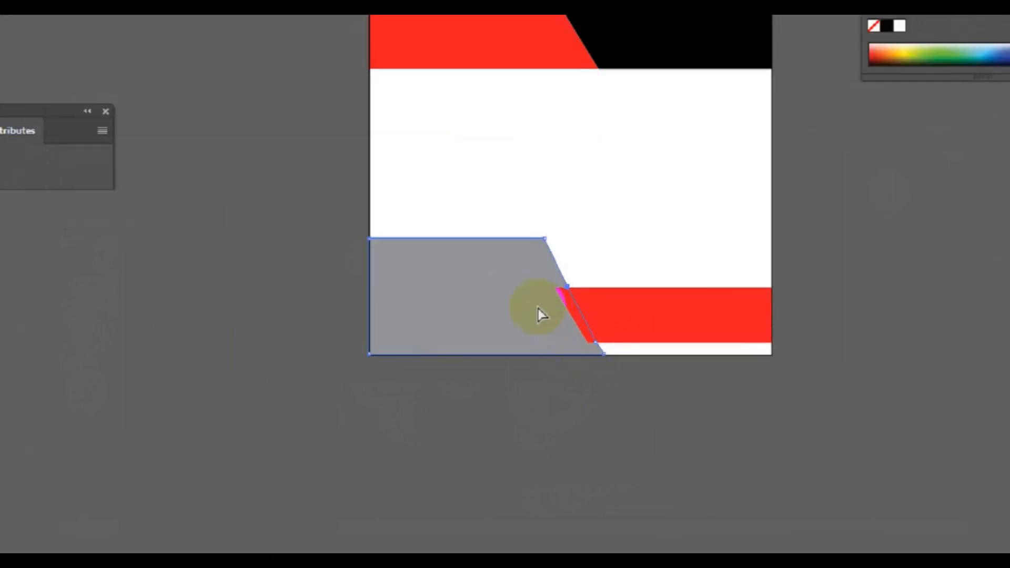
Shift the slanted edge's two lowest anchor points slightly further right to straighten the grey shape's diagonal
left_click(622, 373)
left_click(384, 301)
left_click_drag(459, 313, 386, 273)
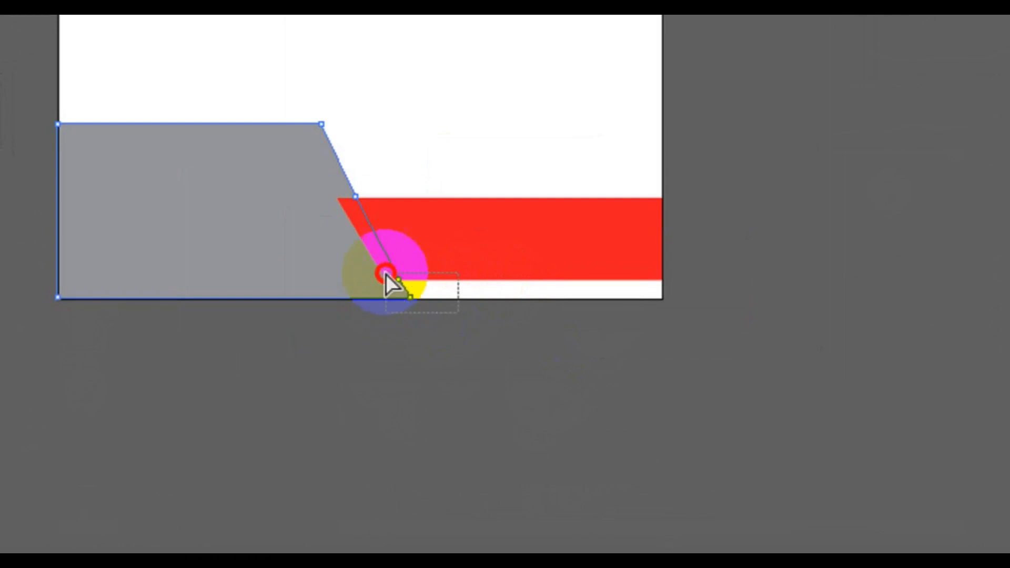
key("Right")
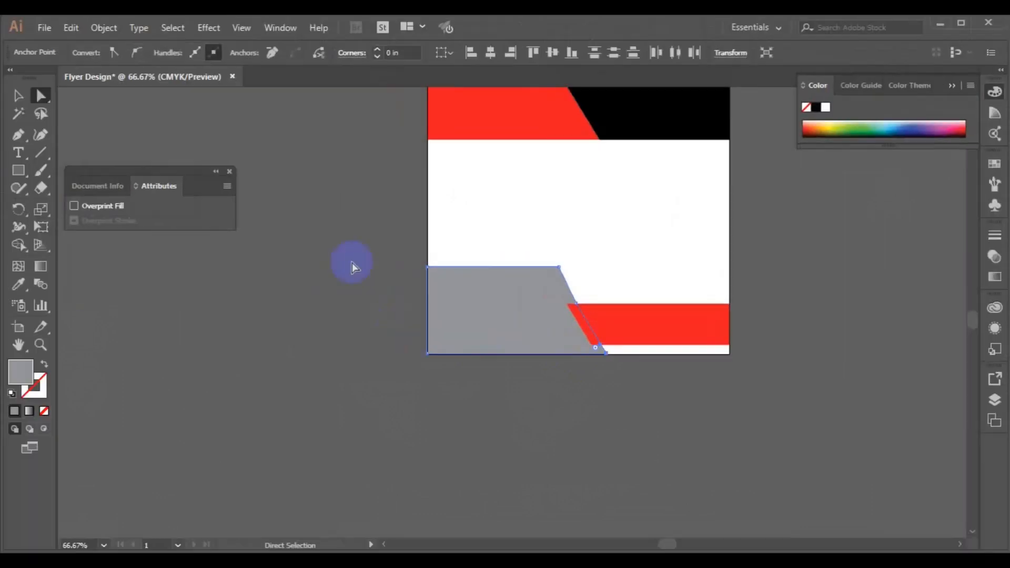
Unlock the red bar beside the grey shape
left_click(19, 96)
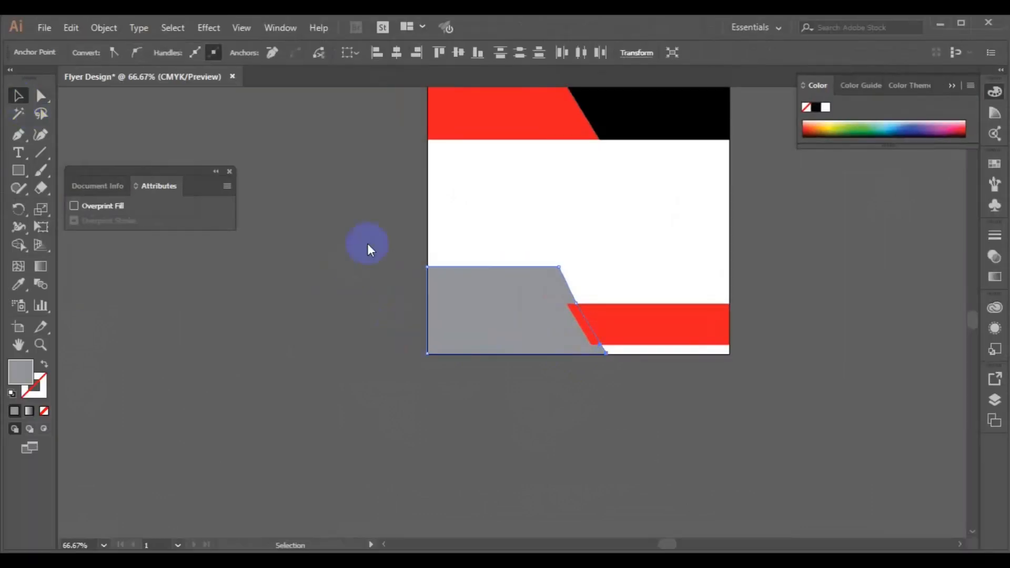
left_click(666, 323)
left_click(104, 28)
left_click(168, 106)
left_click(849, 194)
key("ctrl+0")
left_click(375, 503)
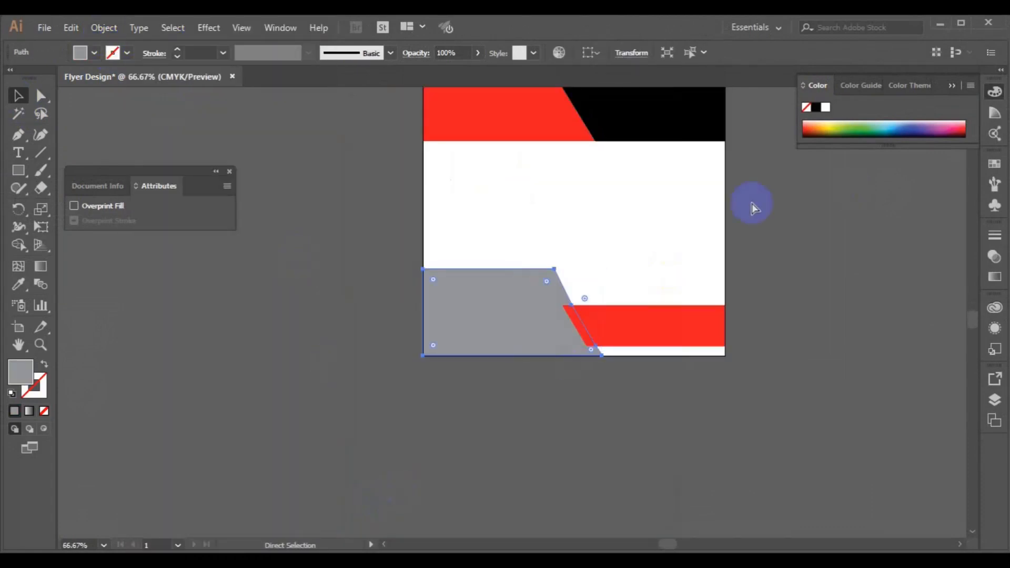
Bring the whole flyer into view and save it as Flyer Design.ai
key("ctrl+minus")
key("space")
left_click_drag(605, 201, 551, 312)
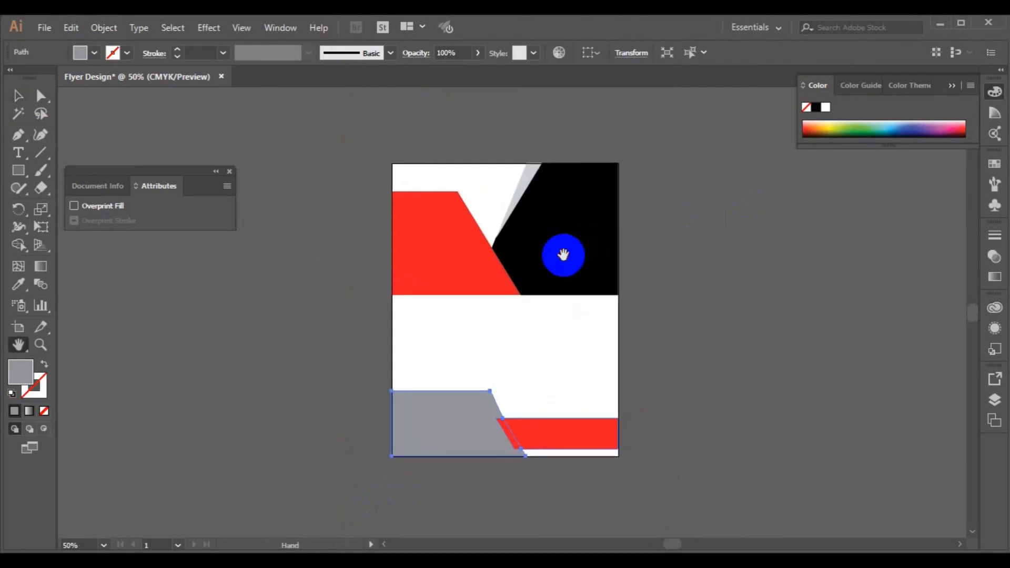
left_click(18, 95)
key("ctrl+s")
Duplicate the black shape beside the artboard and remove the stroke from both the copy and the original
left_click_drag(602, 243, 741, 242)
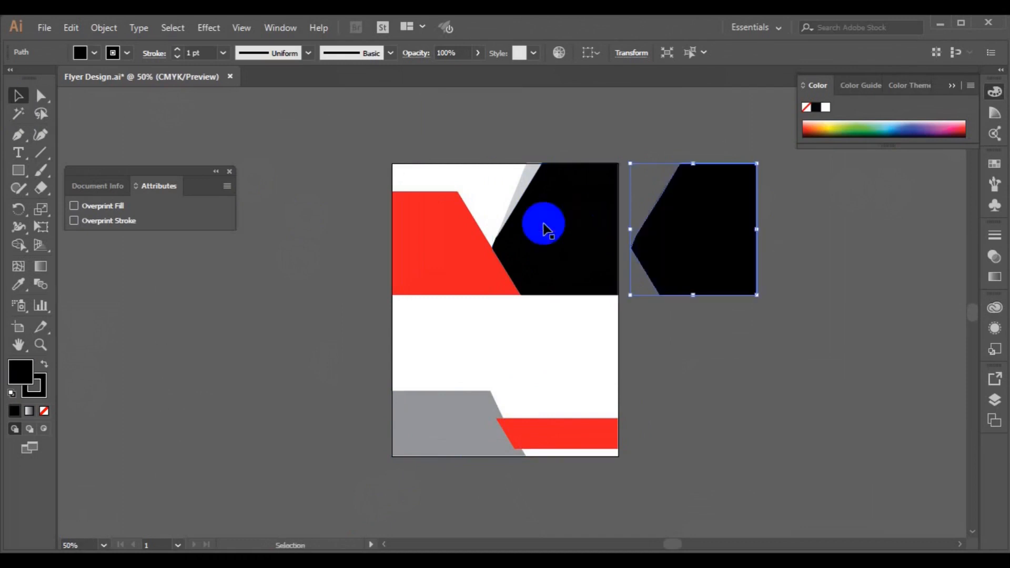
left_click(127, 52)
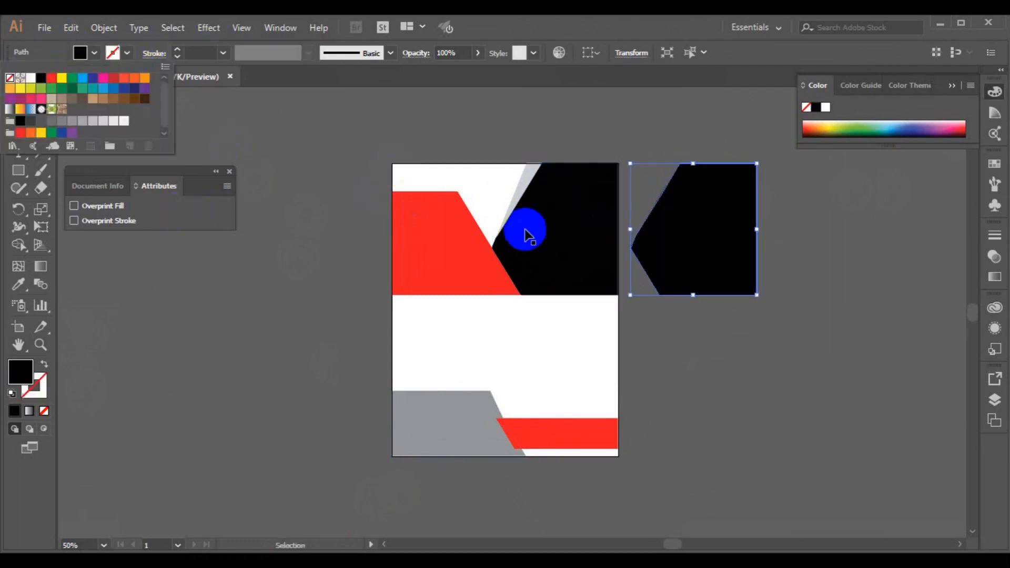
left_click(525, 227)
left_click(526, 227)
left_click(127, 52)
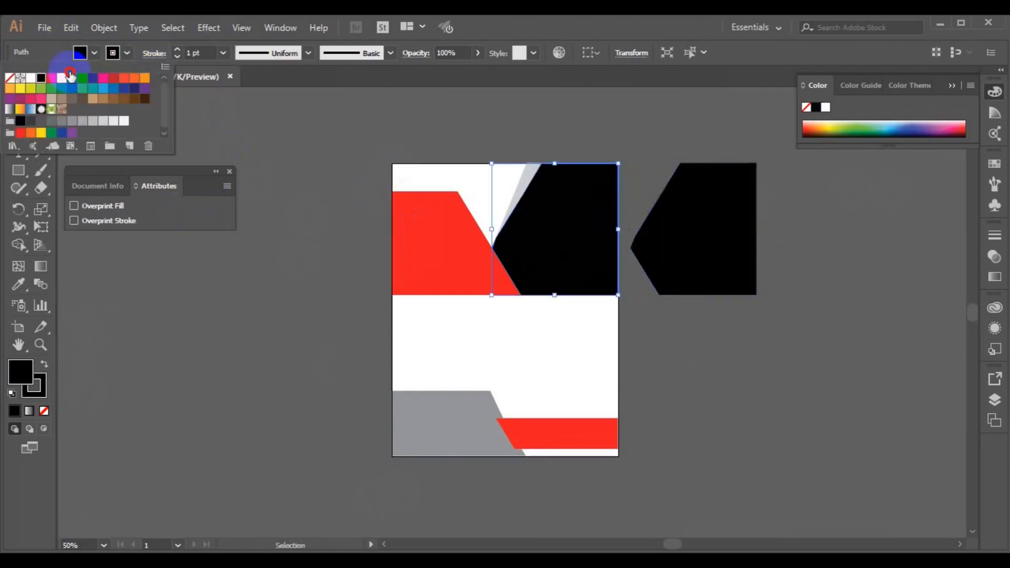
left_click(8, 79)
Place city-wallpaper-7.jpg from the desktop folder freepik stockpoto over the black shape at the flyer's upper right
left_click(39, 29)
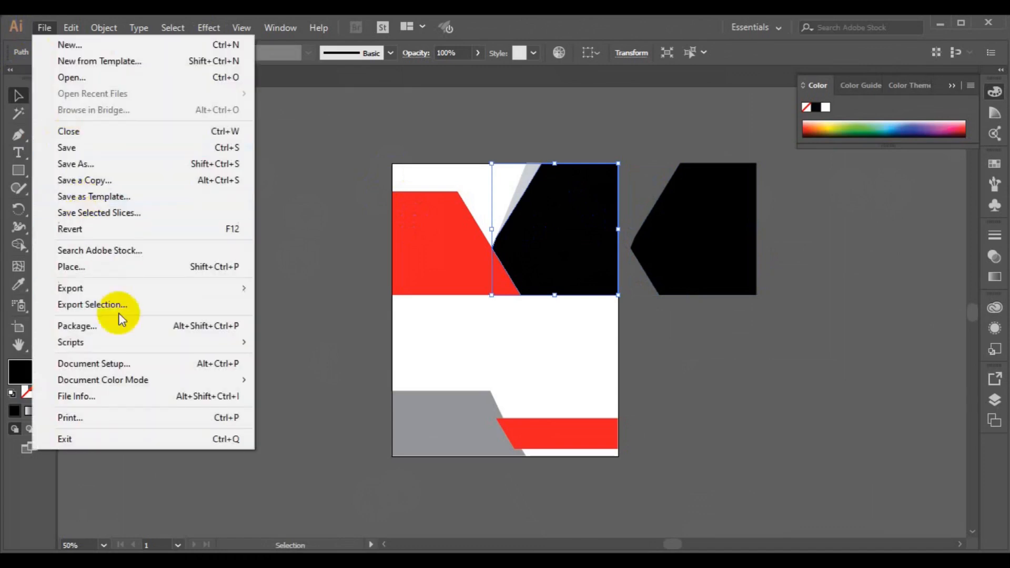
left_click(119, 271)
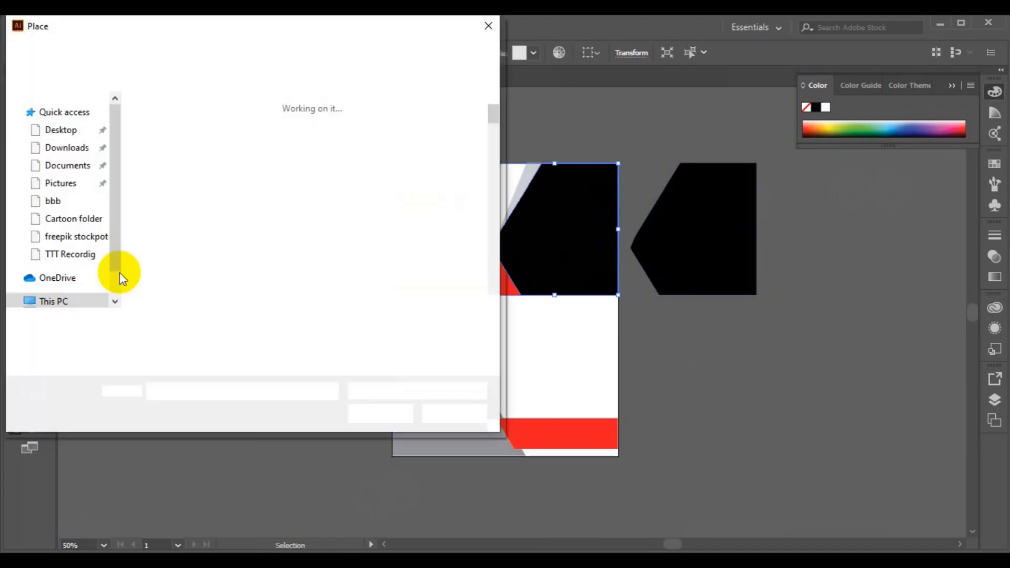
scroll(491, 302, "down", 3)
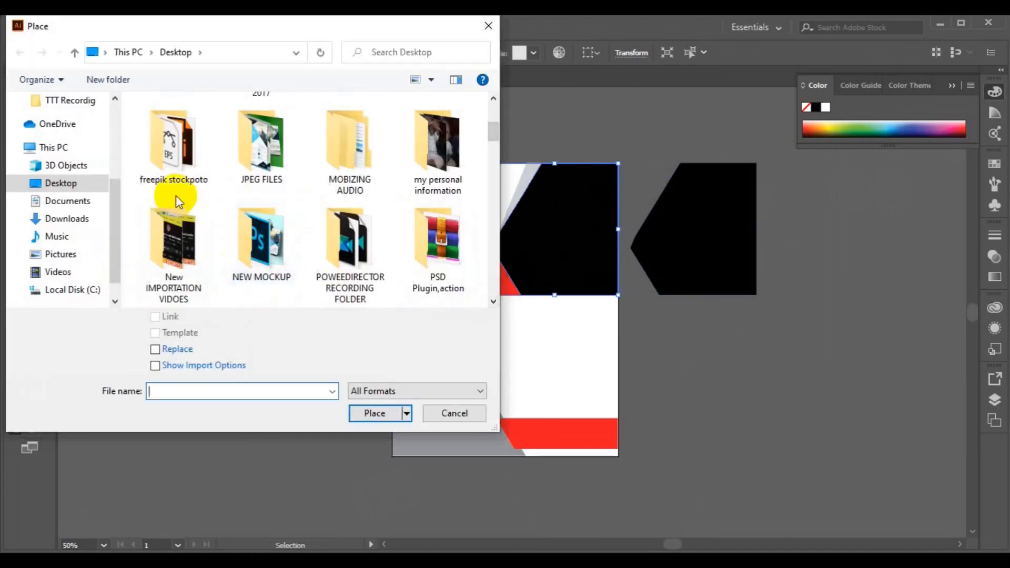
double_click(169, 175)
scroll(491, 305, "down", 3)
scroll(491, 304, "down", 15)
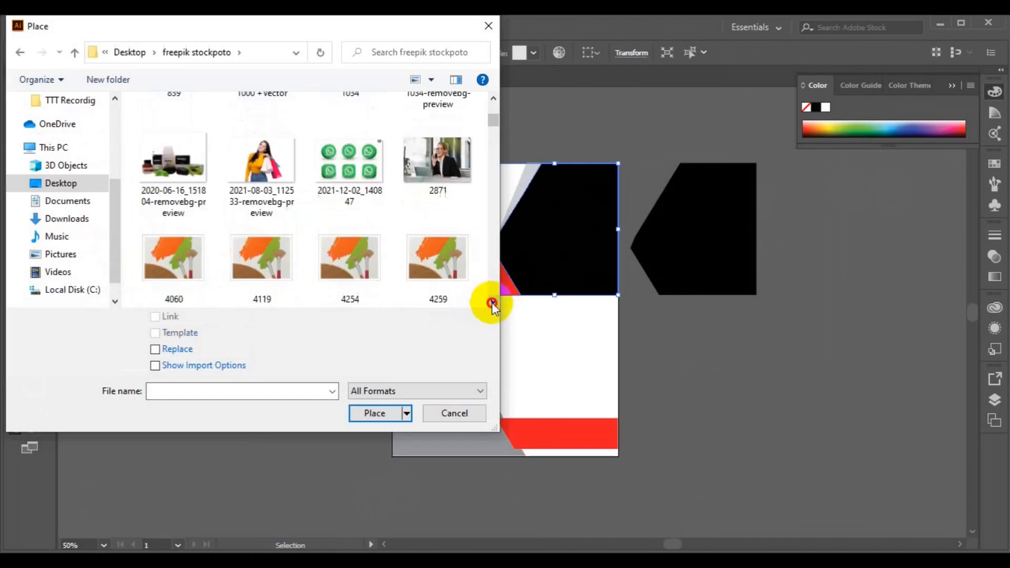
scroll(492, 304, "down", 15)
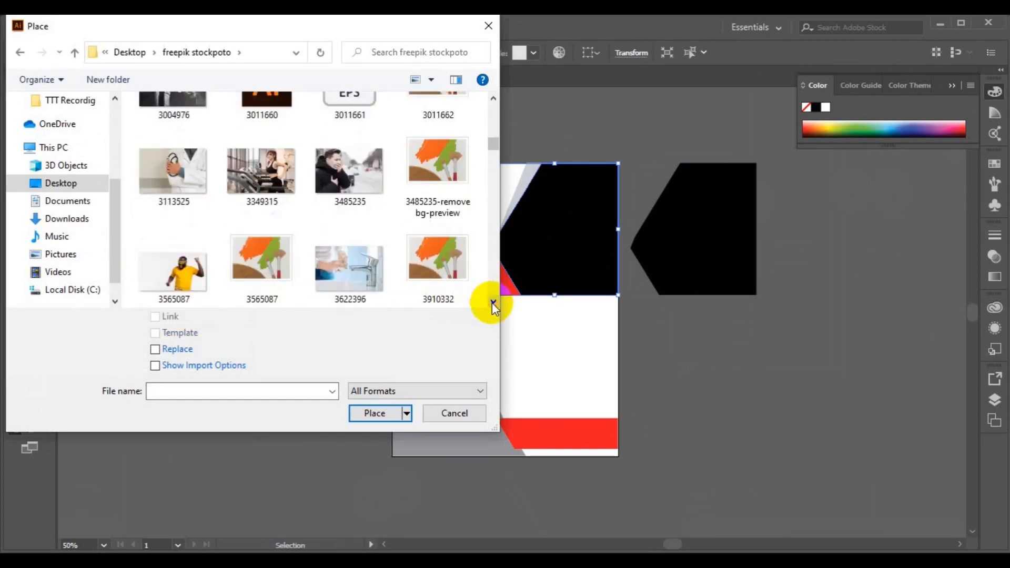
scroll(492, 302, "down", 10)
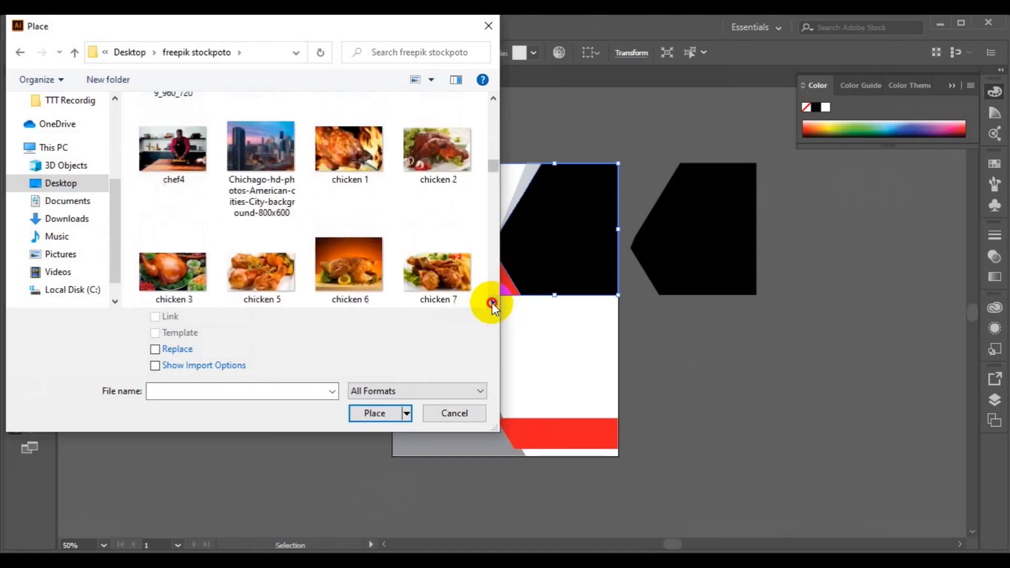
left_click(349, 247)
left_click(368, 413)
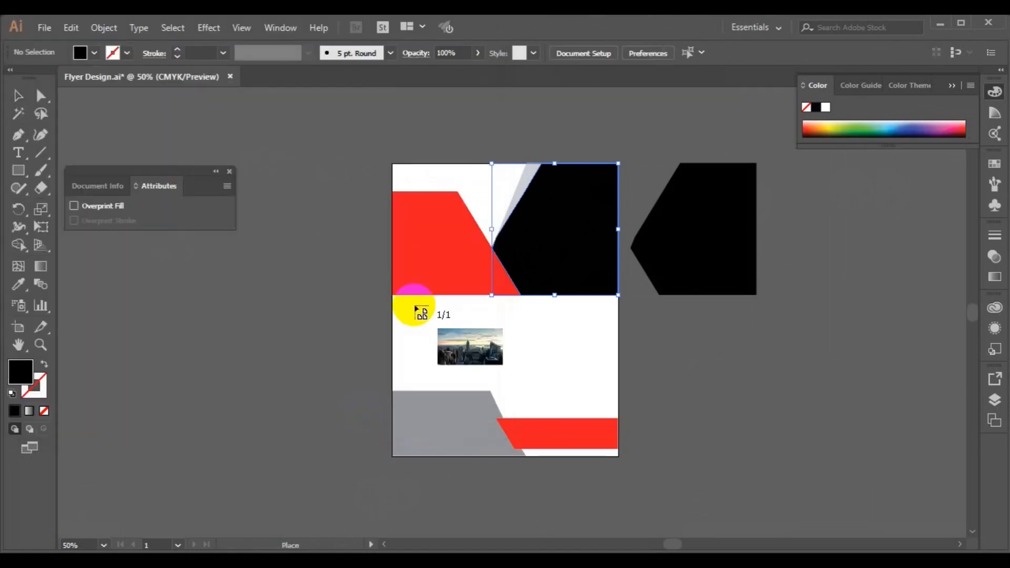
left_click_drag(672, 303, 742, 329)
left_click_drag(588, 267, 589, 266)
Send the city image behind the shapes and set the opacity of the flyer's black shape to 50%
right_click(589, 268)
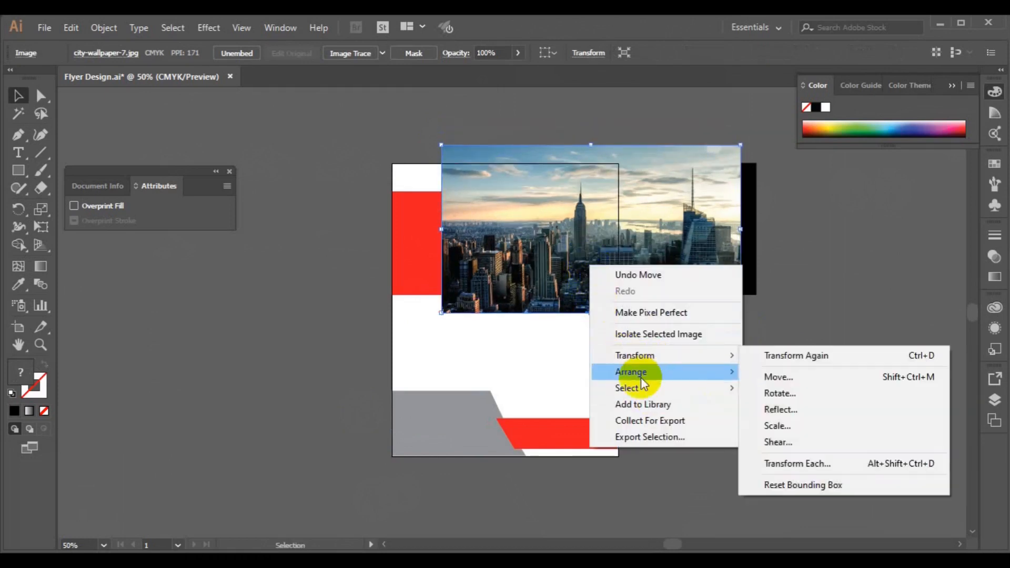
left_click(794, 422)
left_click(545, 261)
left_click(991, 258)
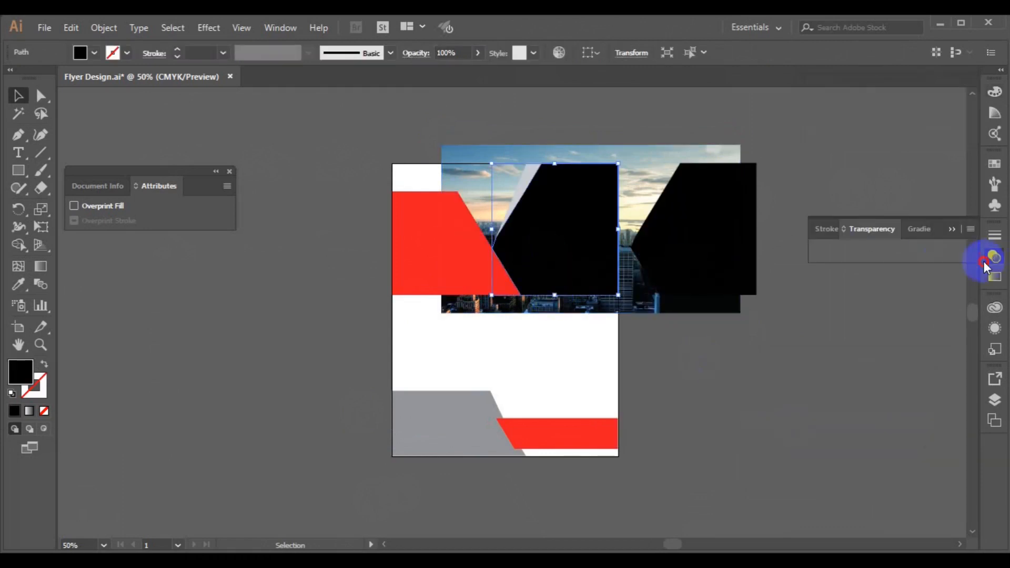
left_click(929, 270)
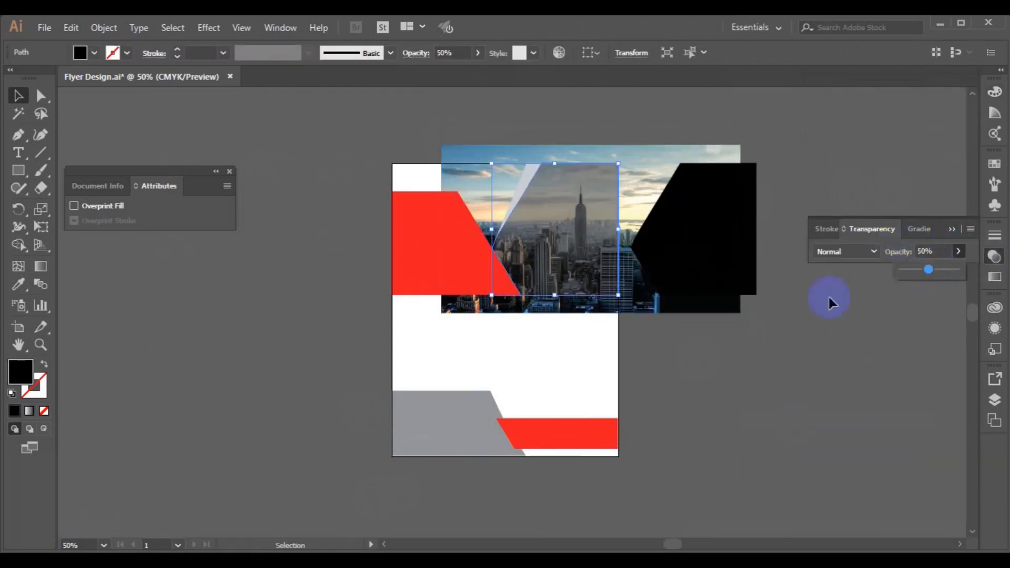
Reposition and slightly enlarge the city image so the tall tower sits within the translucent black shape
left_click(642, 311)
left_click(715, 424)
left_click(636, 309)
left_click_drag(635, 310, 637, 306)
left_click_drag(742, 310, 752, 314)
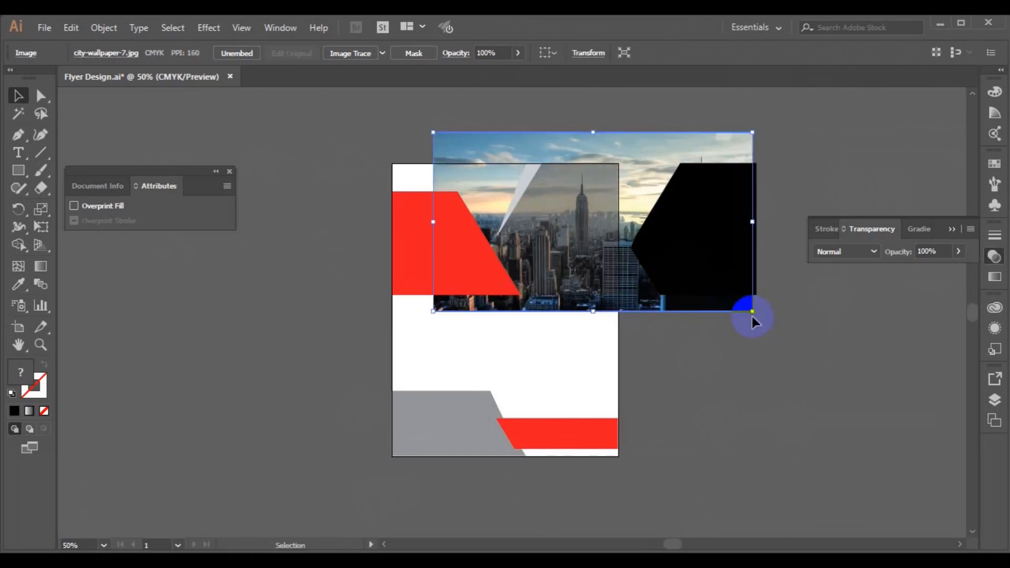
Make a clipping mask of the city image with the translucent shape, and select the black copy beside the artboard
left_click(604, 278, "shift")
right_click(626, 281)
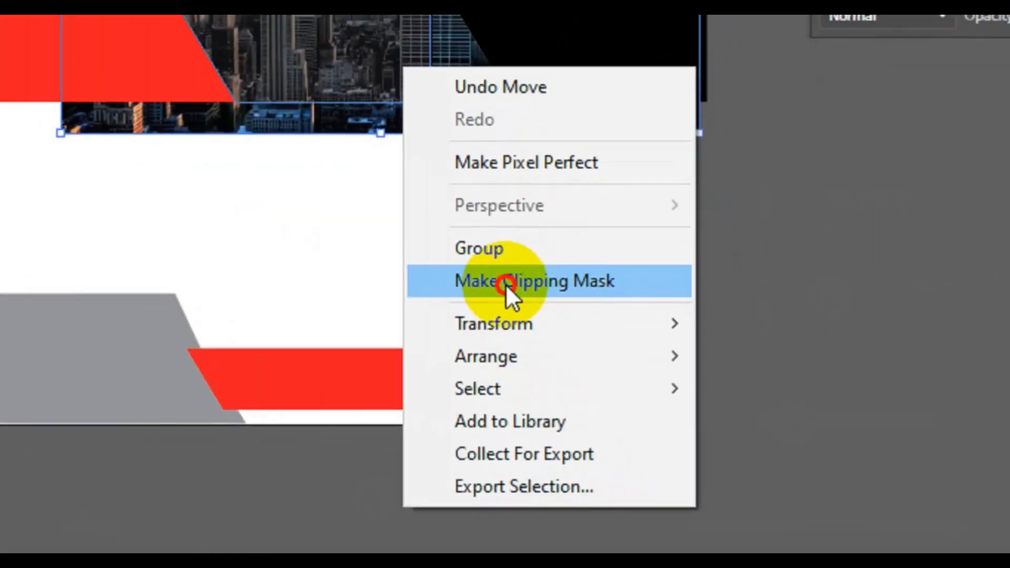
left_click(657, 386)
left_click(605, 26)
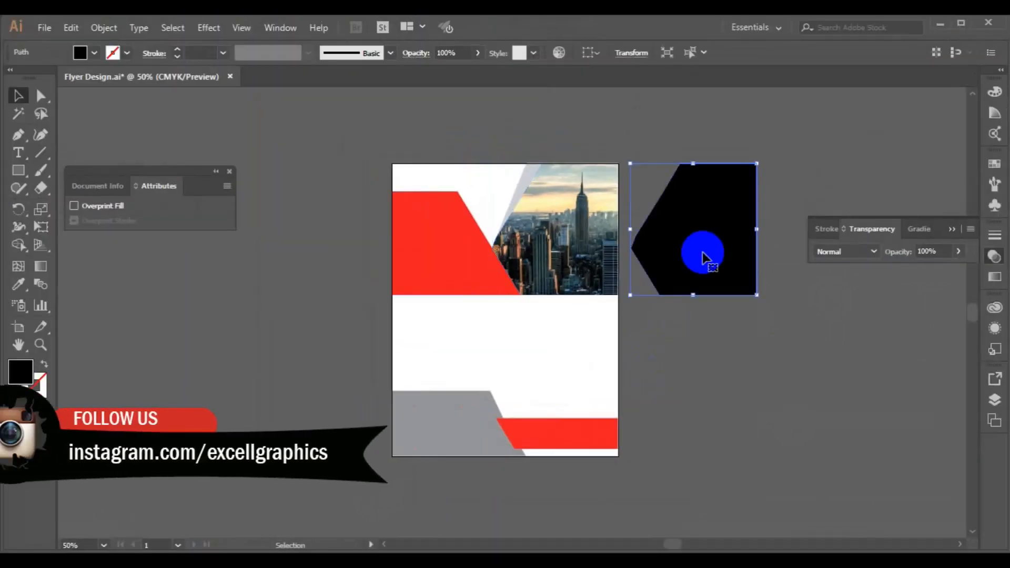
Move the black copy exactly over the city photo and set its blend mode to Soft Light
left_click_drag(746, 288, 598, 278)
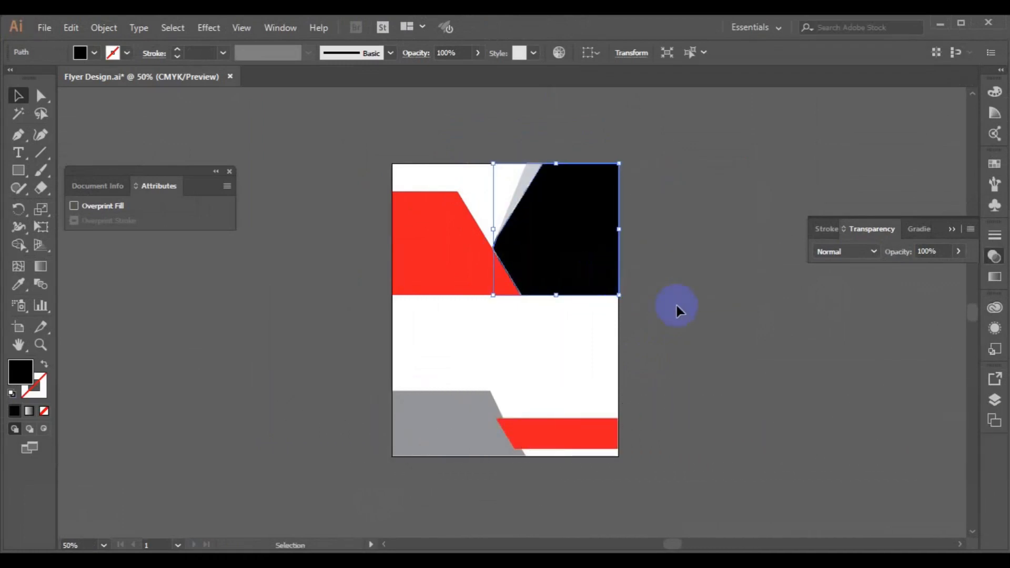
left_click(674, 307)
left_click(584, 250)
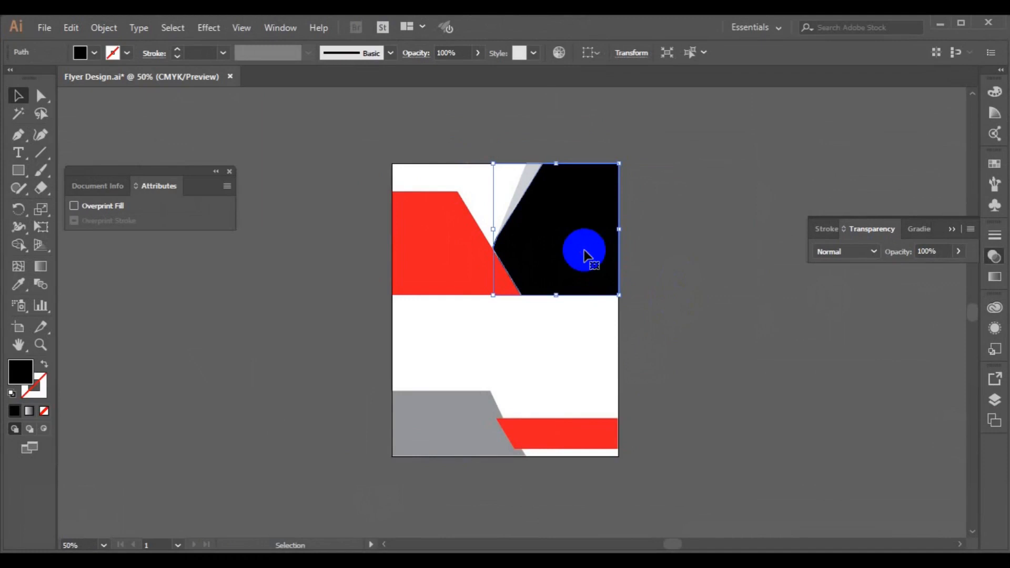
left_click(846, 251)
left_click(859, 298)
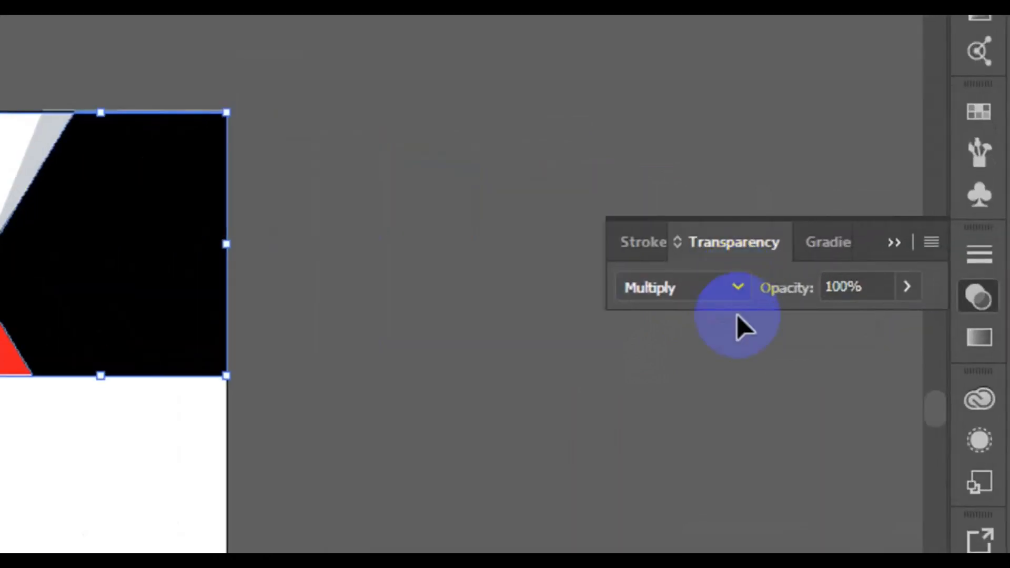
left_click(873, 255)
left_click(699, 491)
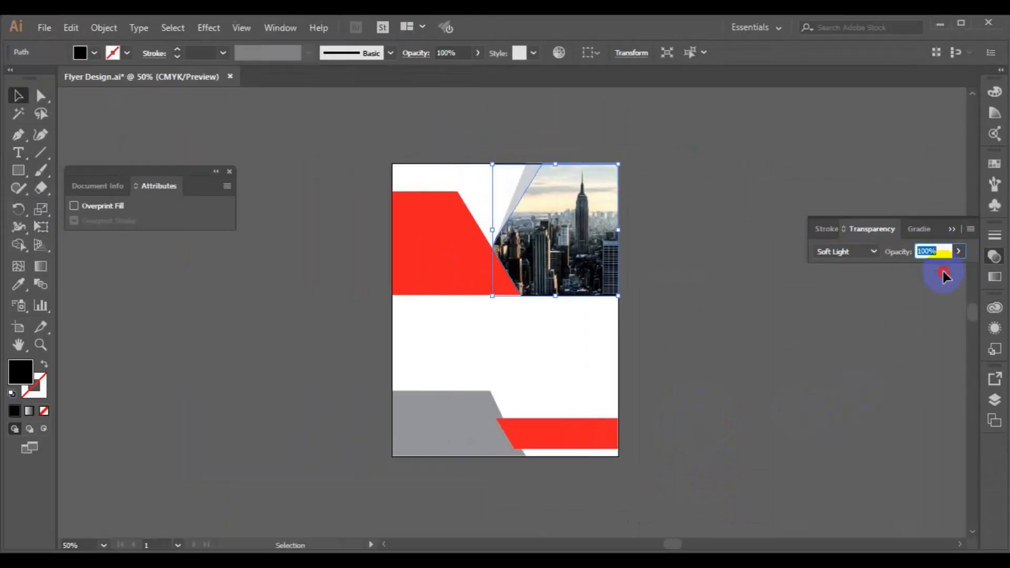
Deselect the overlay, lower the opacity value to 94% and close the transparency settings
left_click(943, 275)
left_click(959, 251)
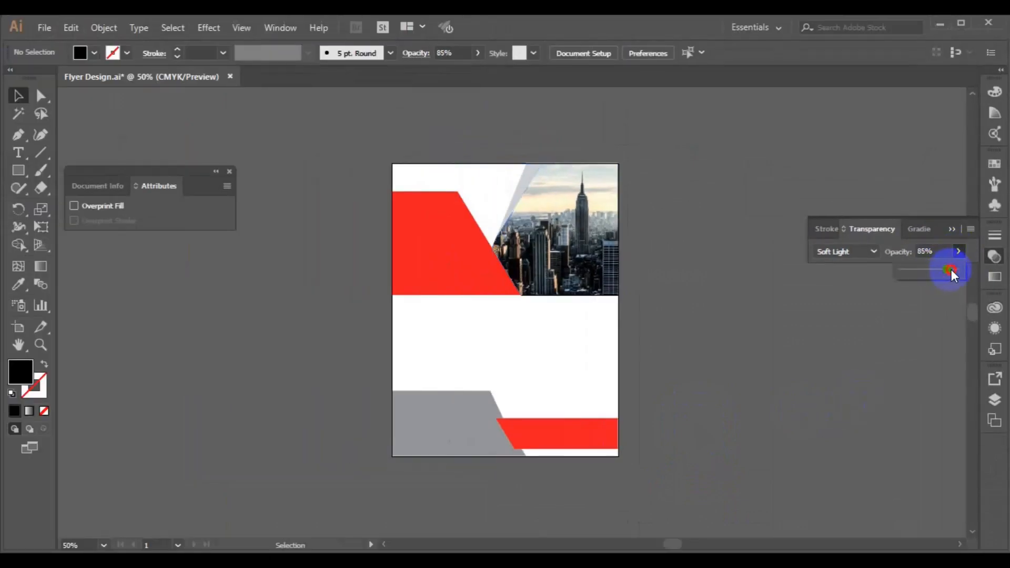
left_click(951, 269)
left_click(860, 318)
left_click(951, 229)
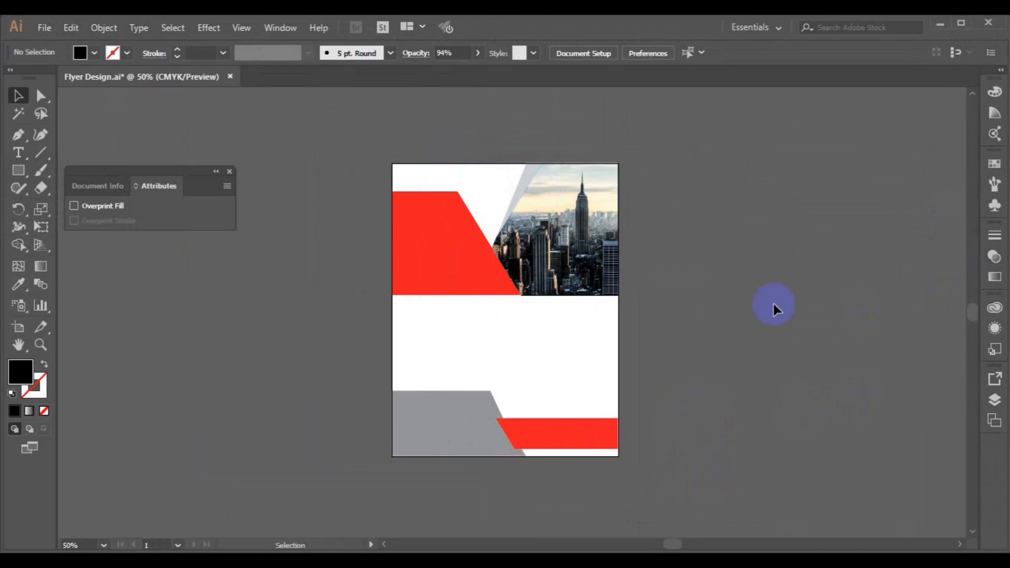
Place ff14.jpg from the desktop folder freepik stockpoto over the grey shape at the flyer's lower left
left_click(45, 28)
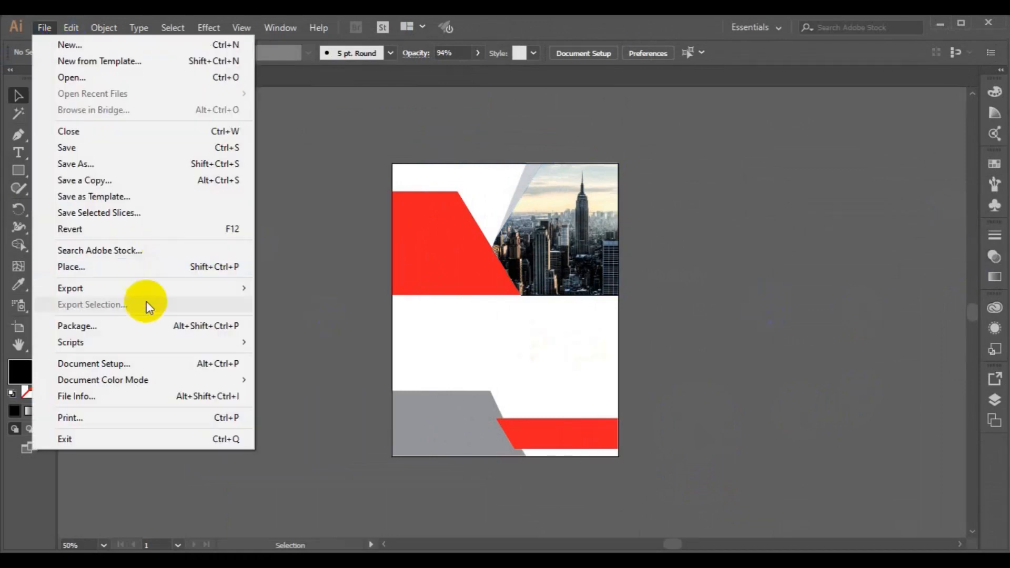
left_click(138, 268)
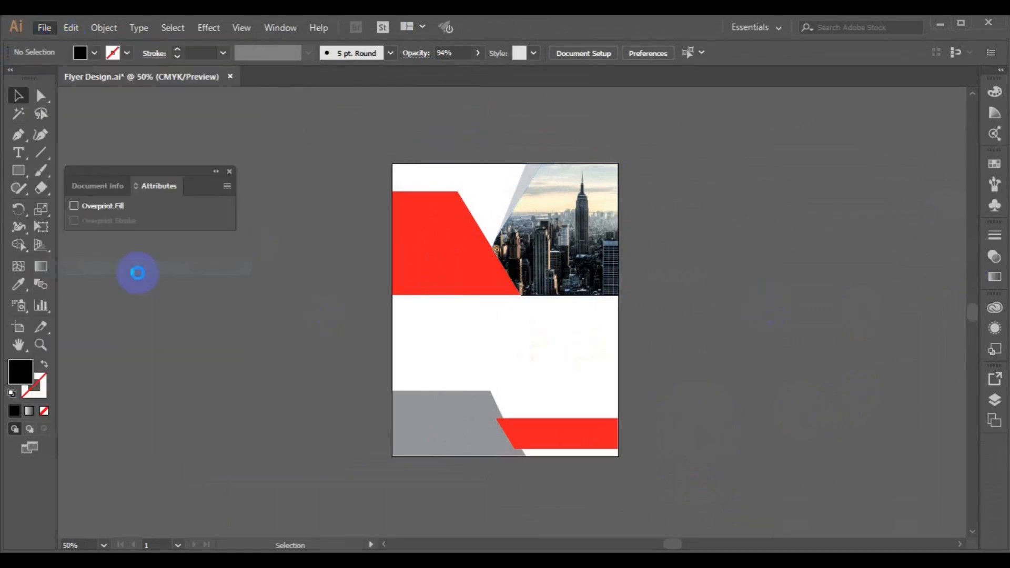
scroll(491, 305, "down", 15)
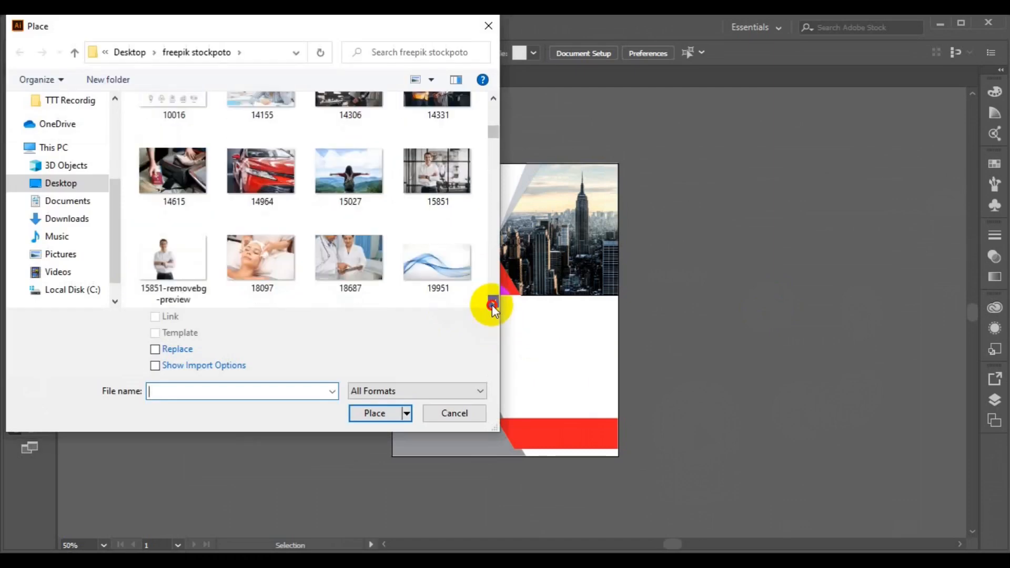
scroll(491, 304, "down", 3)
scroll(495, 120, "up", 2)
left_click_drag(496, 131, 490, 194)
left_click(264, 164)
left_click(370, 410)
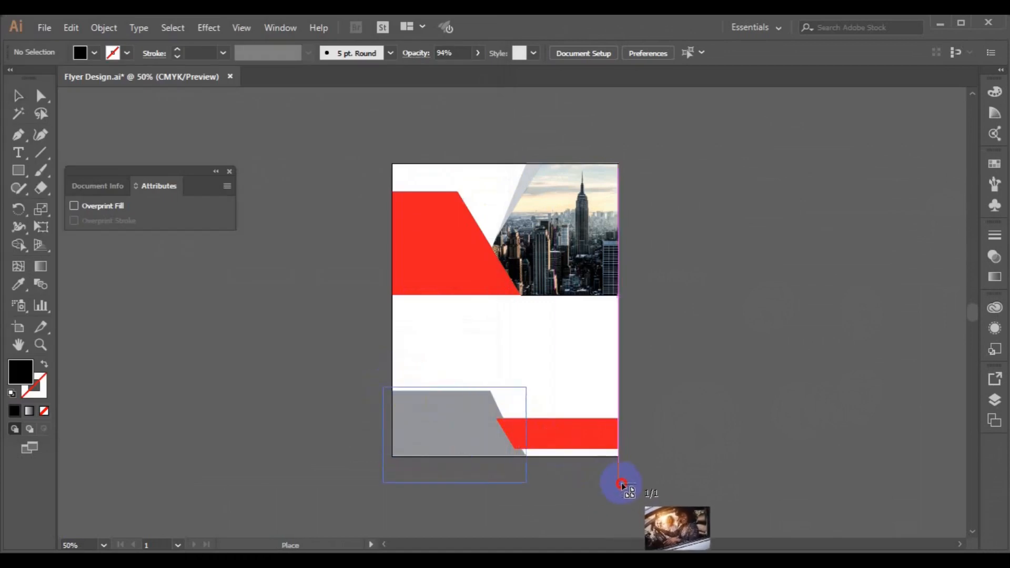
left_click_drag(621, 483, 620, 483)
Send the car photo to the back, make a clipping mask of it with the grey shape, and save the file
right_click(488, 434)
mouse_move(541, 363)
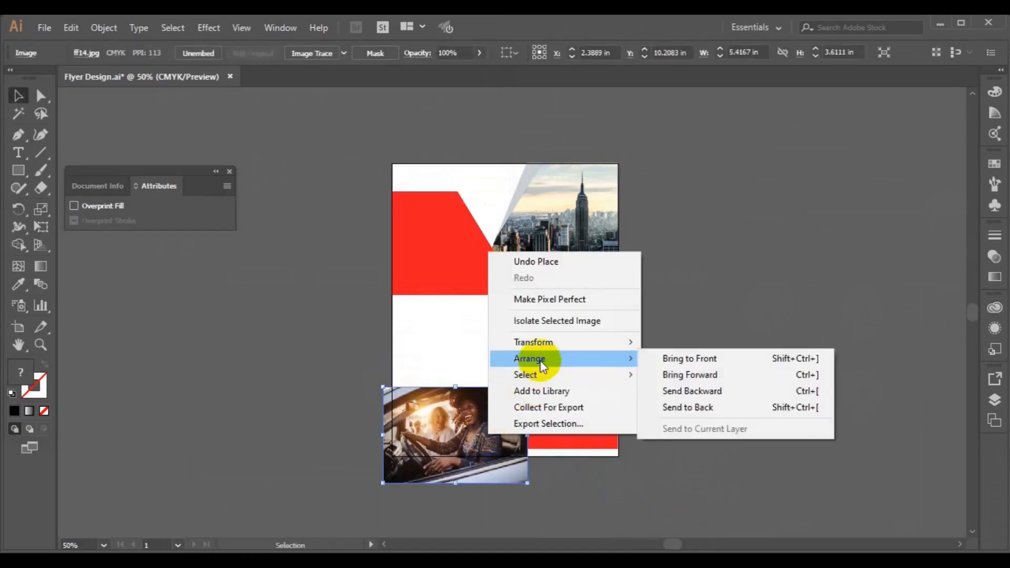
left_click(679, 406)
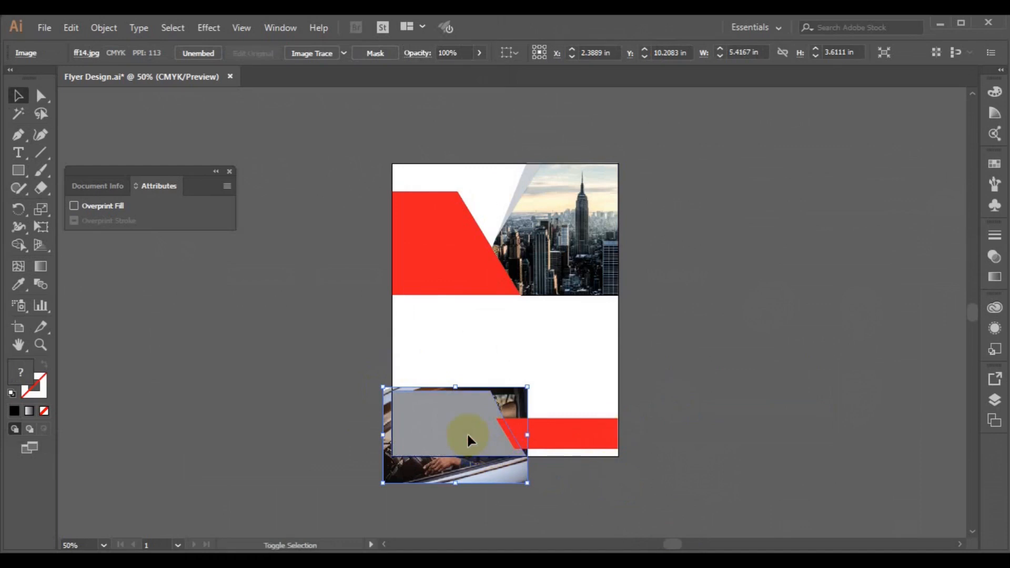
right_click(466, 432)
left_click(513, 323)
left_click(700, 388)
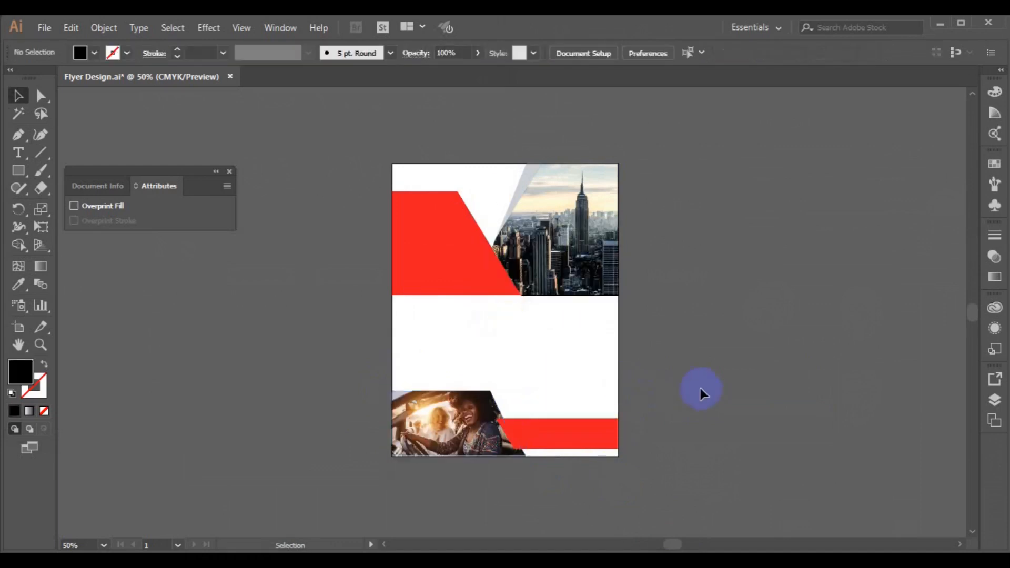
left_click(489, 443)
key("ctrl+s")
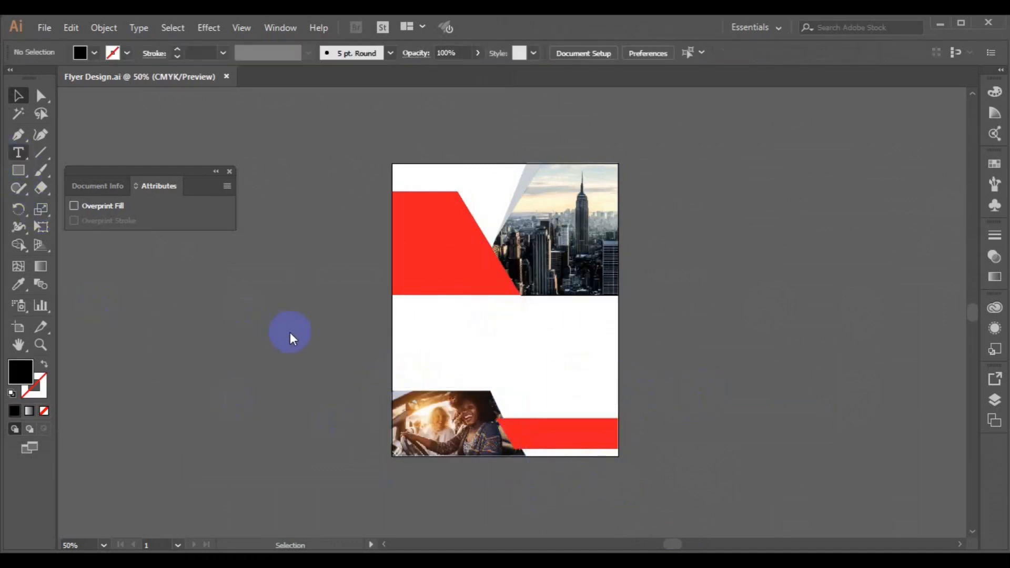
Add the three-line text "The Best Marketing Service" beside the artboard at 21 pt
key("t")
left_click(279, 325)
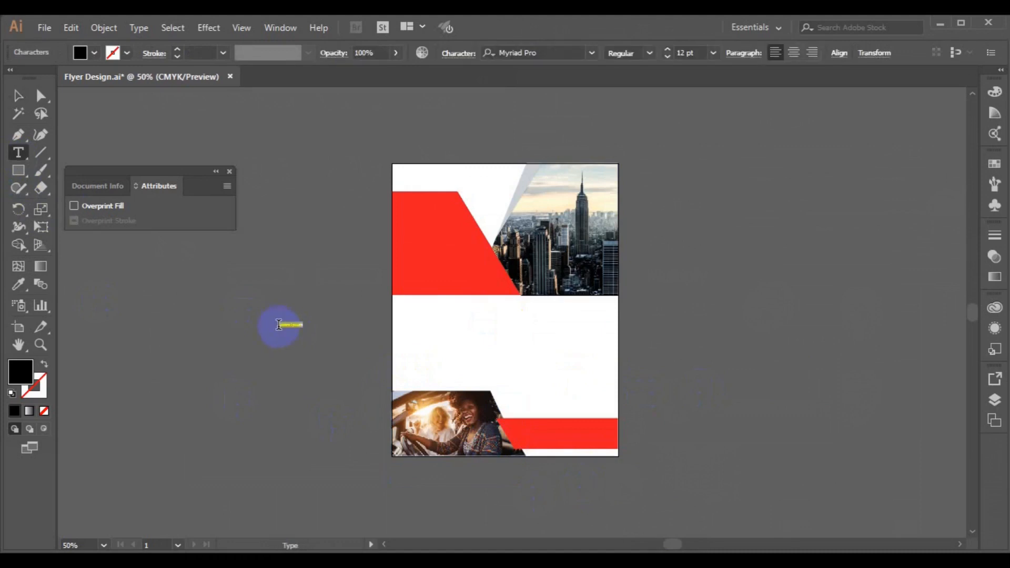
left_click(713, 53)
left_click(725, 233)
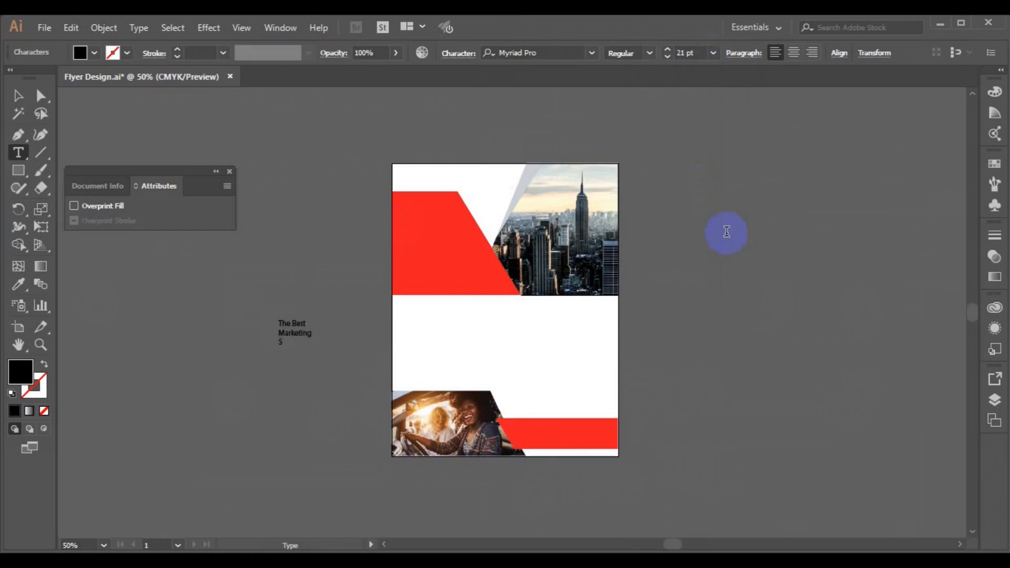
left_click(20, 97)
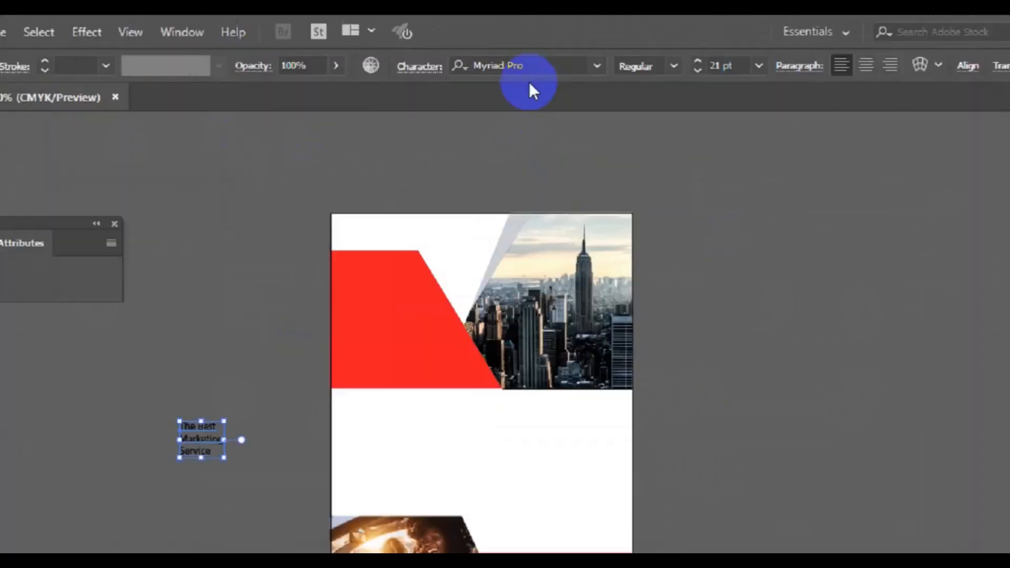
Set the headline's font to Roboto Medium at 36 pt
left_click(524, 52)
type("r")
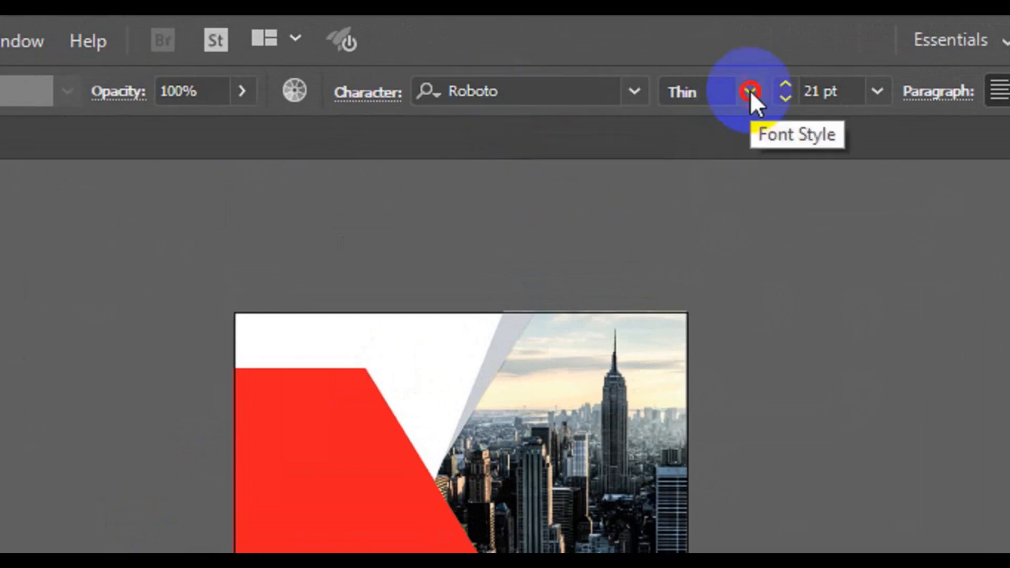
left_click(749, 91)
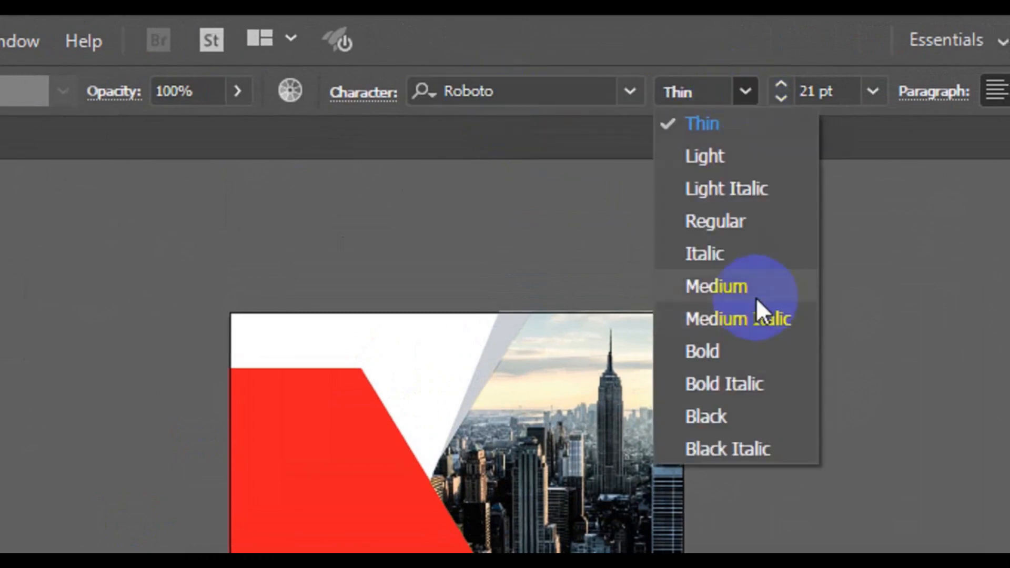
left_click(752, 291)
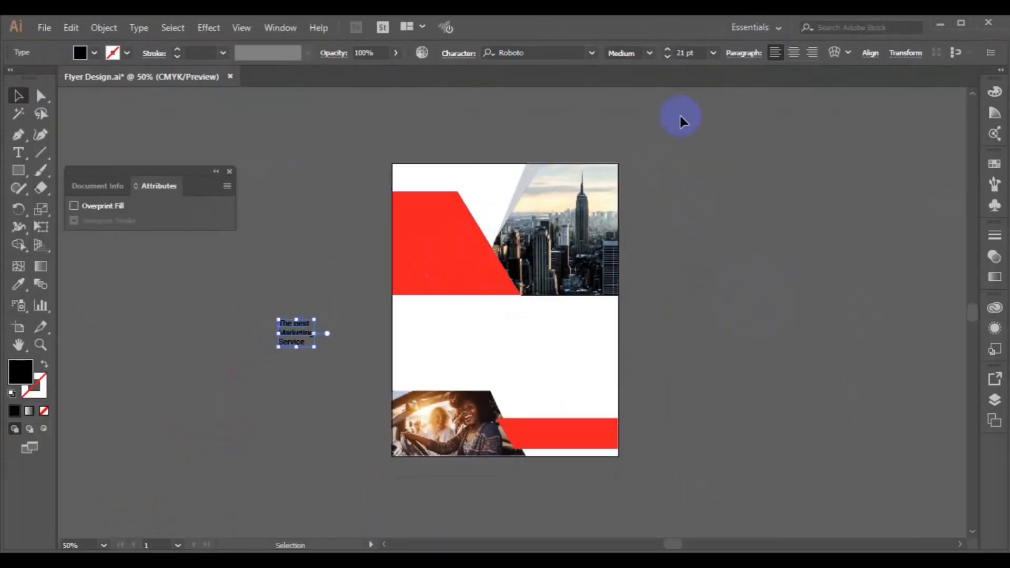
left_click(712, 53)
left_click(729, 266)
Give the headline a near-white fill, move it onto the red shape, and close the Attributes panel
left_click(94, 52)
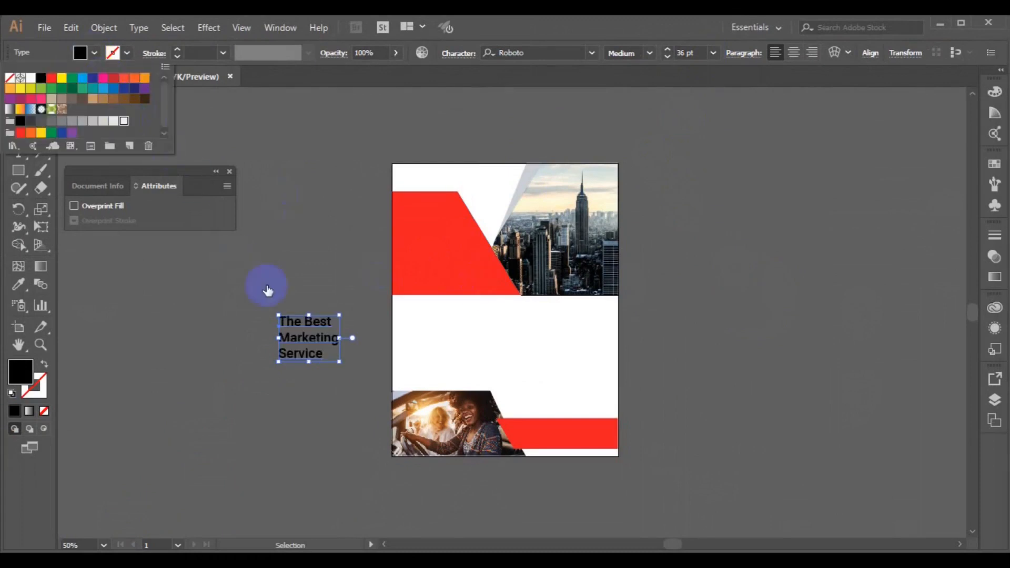
left_click(303, 343)
left_click_drag(307, 327, 426, 238)
left_click(229, 172)
key("ctrl+equal")
key("ctrl+equal")
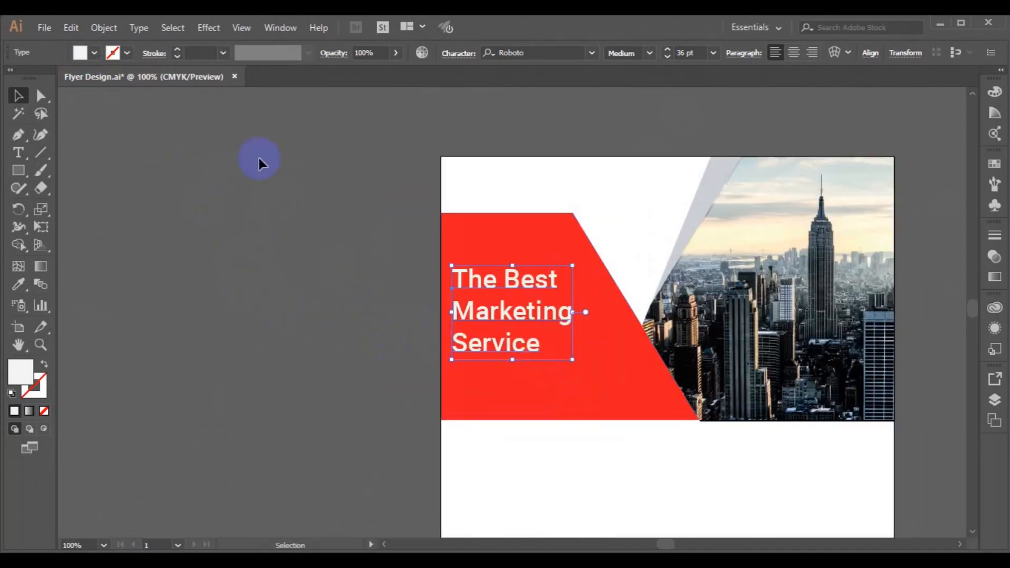
Enlarge the headline to 48 pt and set its leading to Auto in the Character settings
left_click(711, 53)
left_click(733, 283)
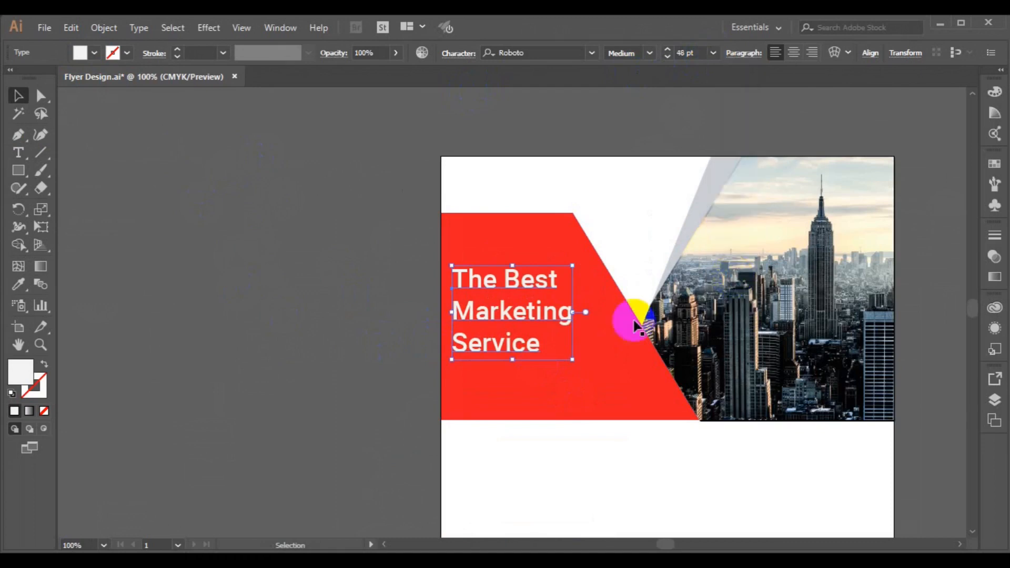
left_click(744, 53)
left_click(744, 54)
key("ctrl+t")
left_click(965, 207)
left_click(952, 241)
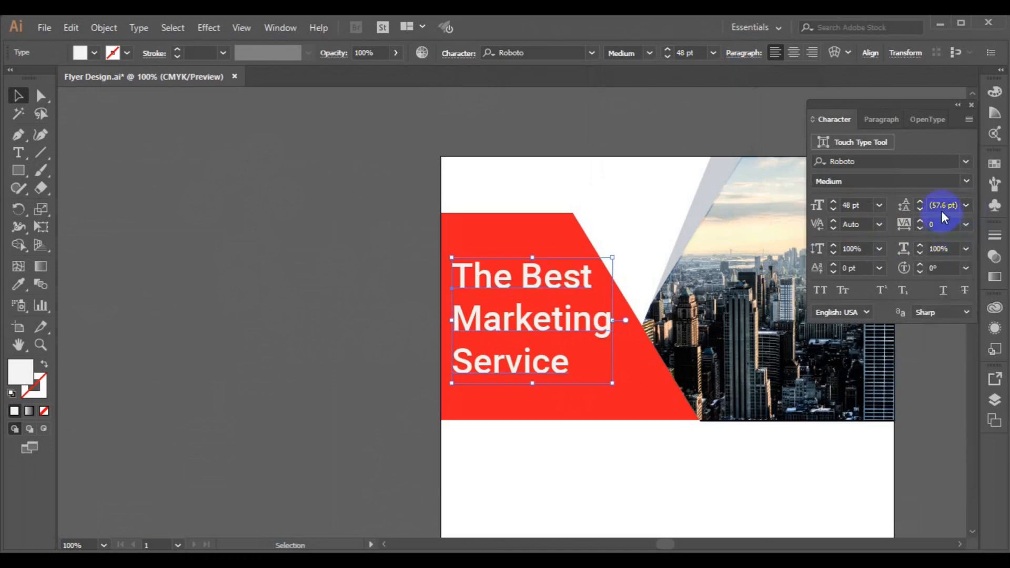
Try several leading values between 6 pt and 48 pt on the headline
left_click(965, 207)
left_click(951, 266)
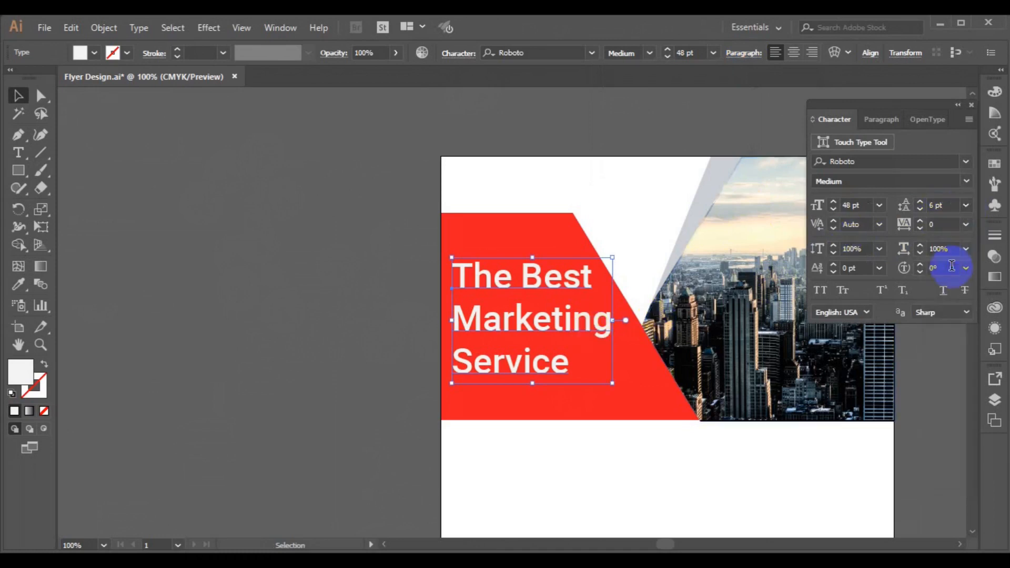
left_click(966, 205)
left_click(963, 308)
left_click(966, 205)
left_click(958, 341)
left_click(966, 205)
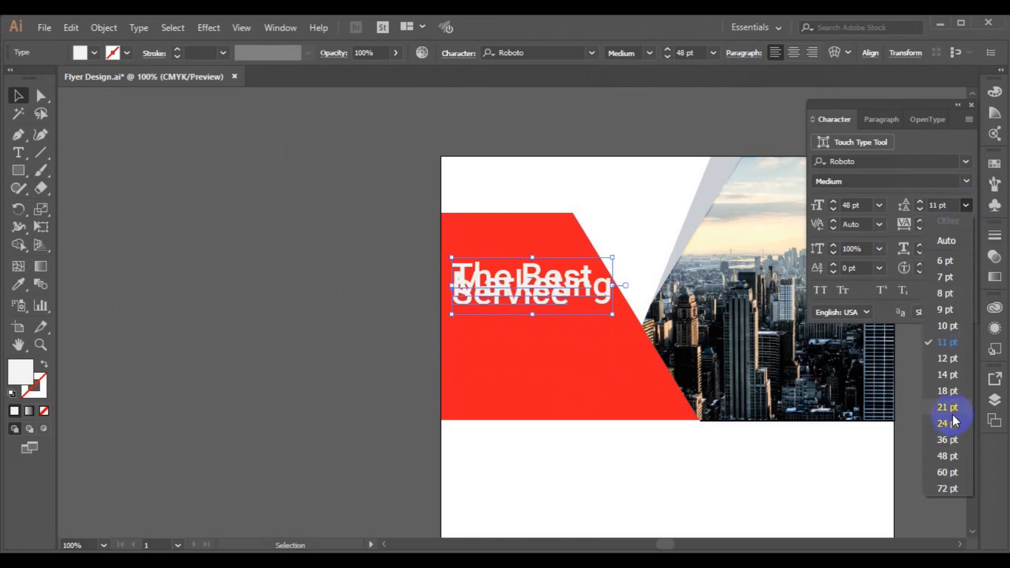
left_click(955, 421)
left_click(965, 205)
left_click(960, 439)
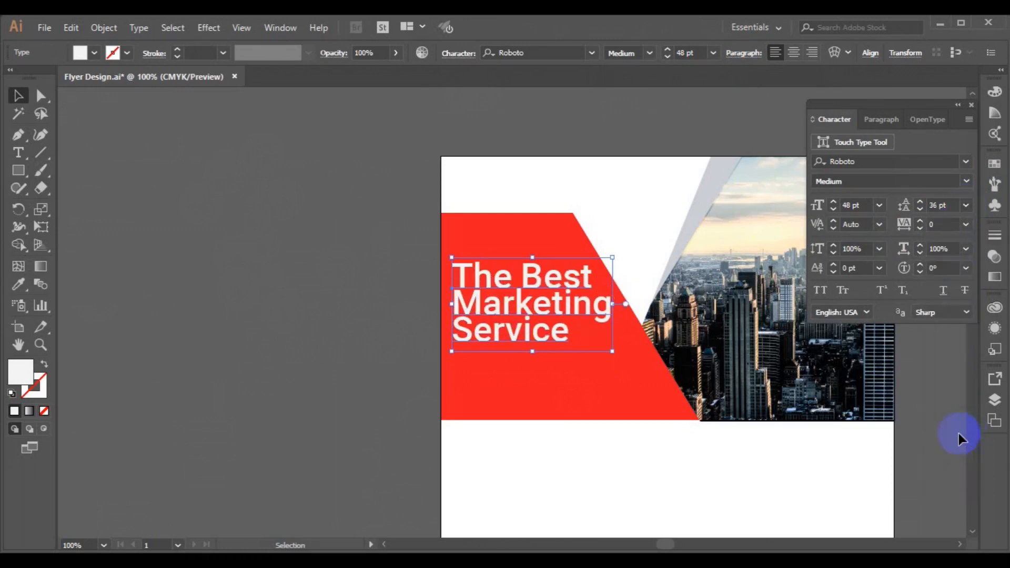
left_click(965, 205)
left_click(947, 455)
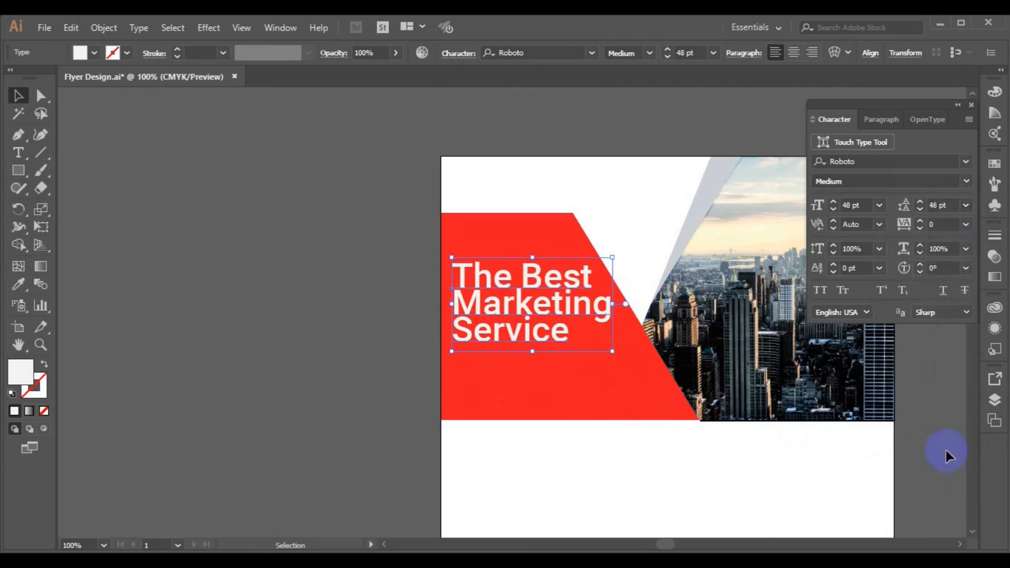
Set the headline's leading to 40 pt
left_click(919, 210)
left_click(919, 210)
left_click(919, 210)
left_click(919, 210)
left_click(920, 202)
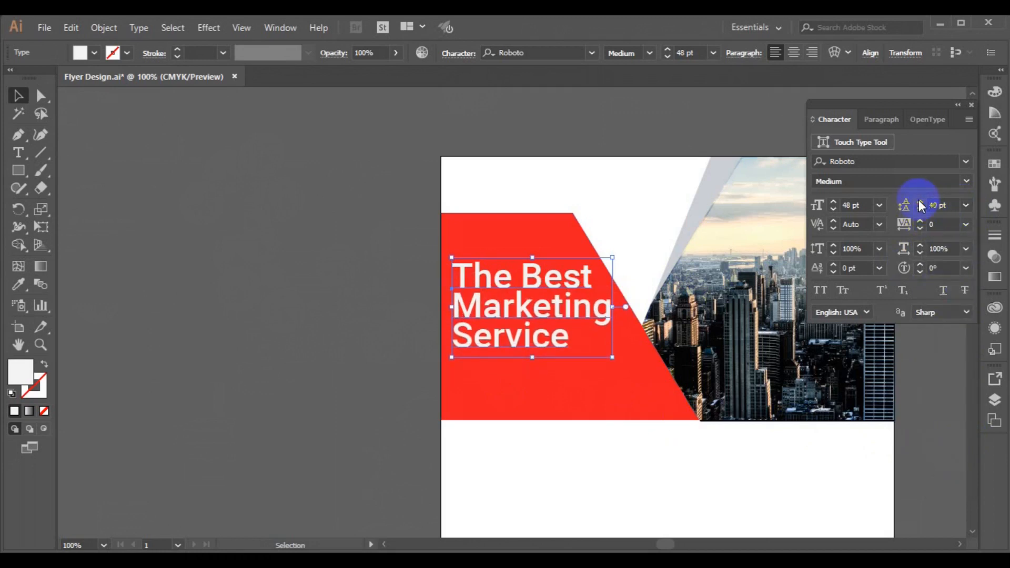
left_click(920, 202)
Change only the word "Marketing" in the headline to the Light font style and deselect the text
left_click(18, 152)
left_click(468, 319)
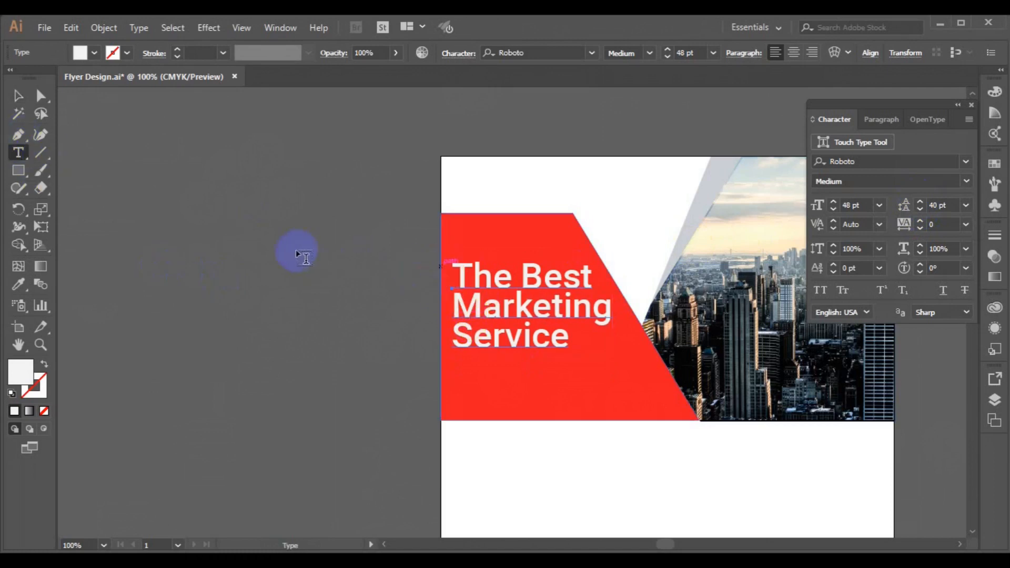
double_click(455, 304)
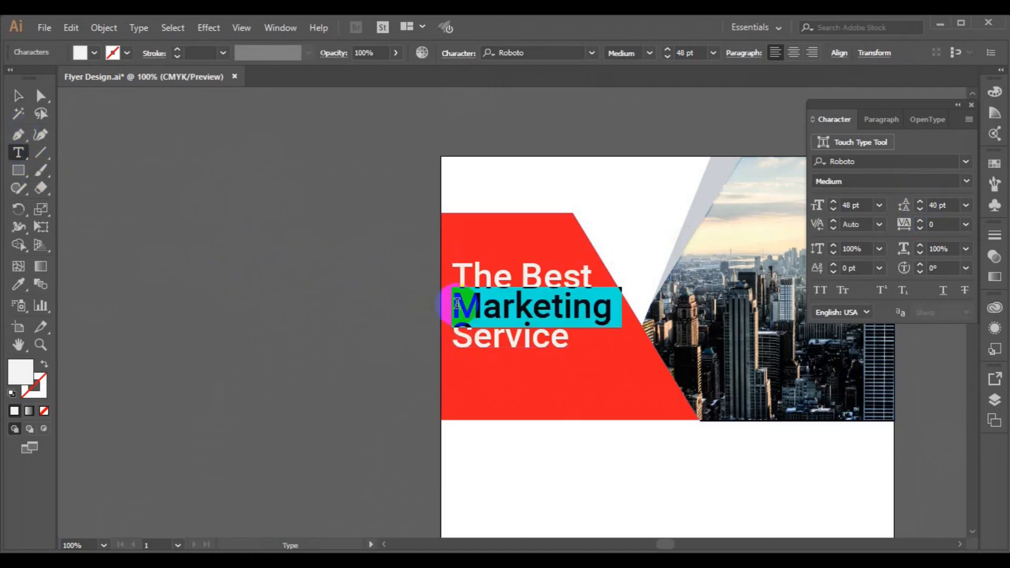
left_click(966, 181)
left_click(841, 216)
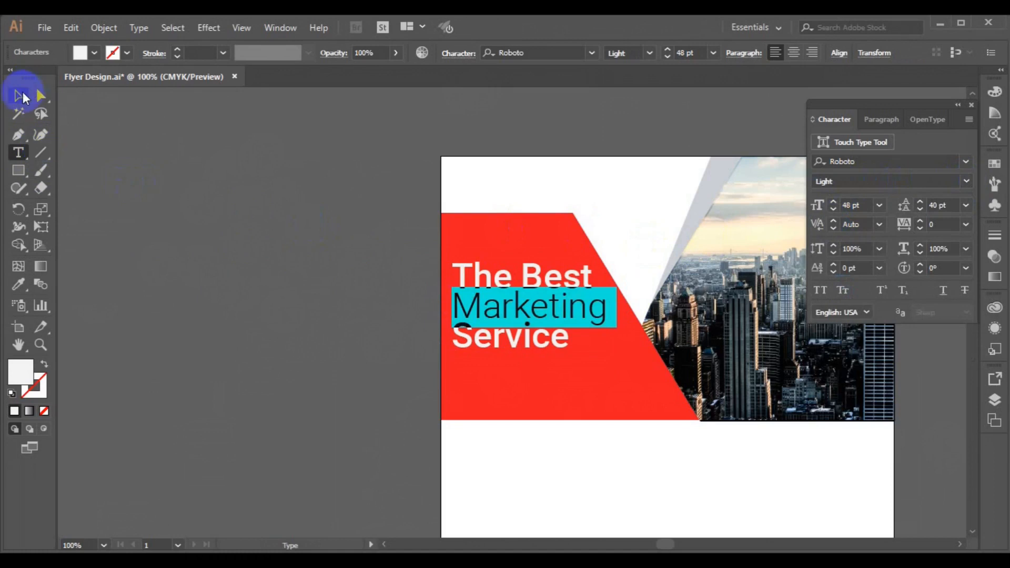
left_click(21, 96)
left_click(138, 283)
Draw a small flat rectangle beside the artboard and fill it with the light grey sampled from the sliver next to the city photo
left_click(18, 170)
left_click_drag(158, 227, 231, 247)
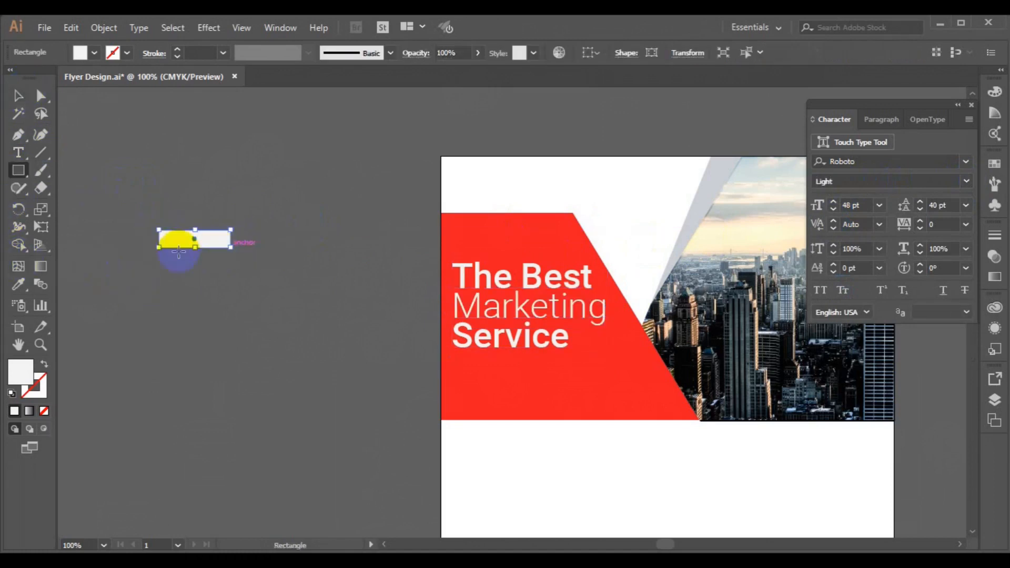
left_click(94, 52)
left_click(22, 171)
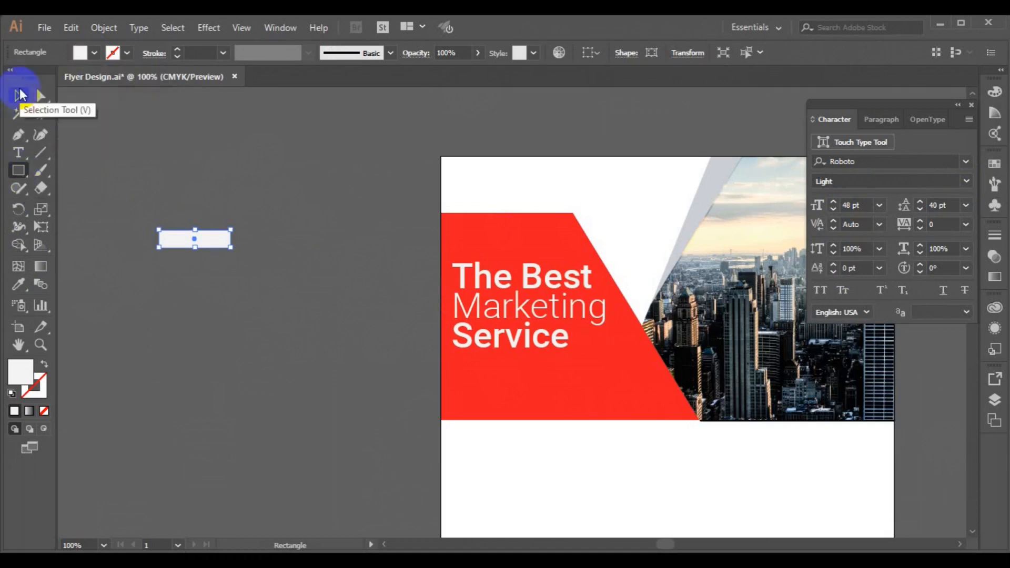
left_click(20, 285)
left_click(712, 169)
key("v")
Add the point text "We Provide" beside the artboard, below the small grey rectangle
key("t")
left_click(171, 323)
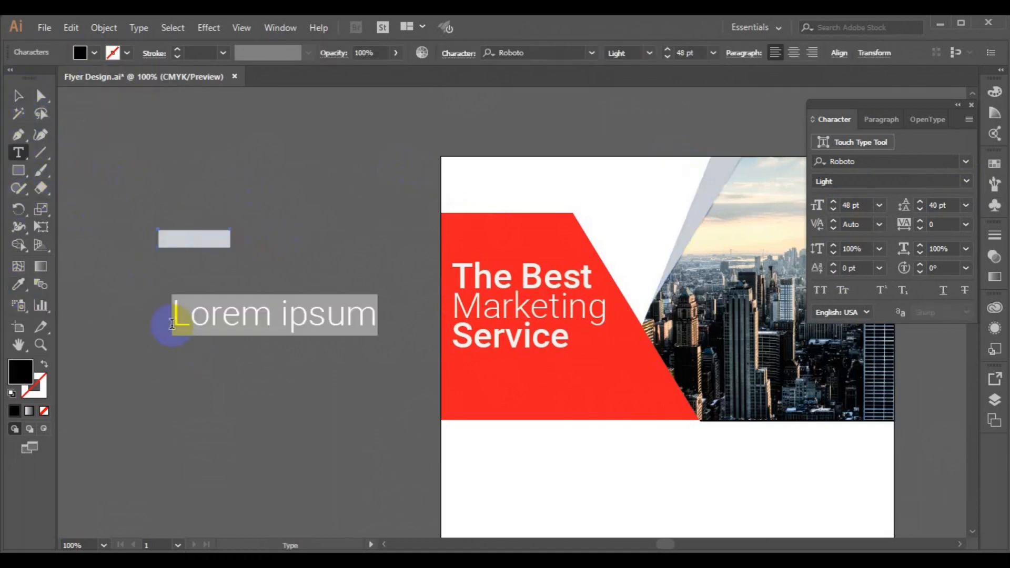
type("We")
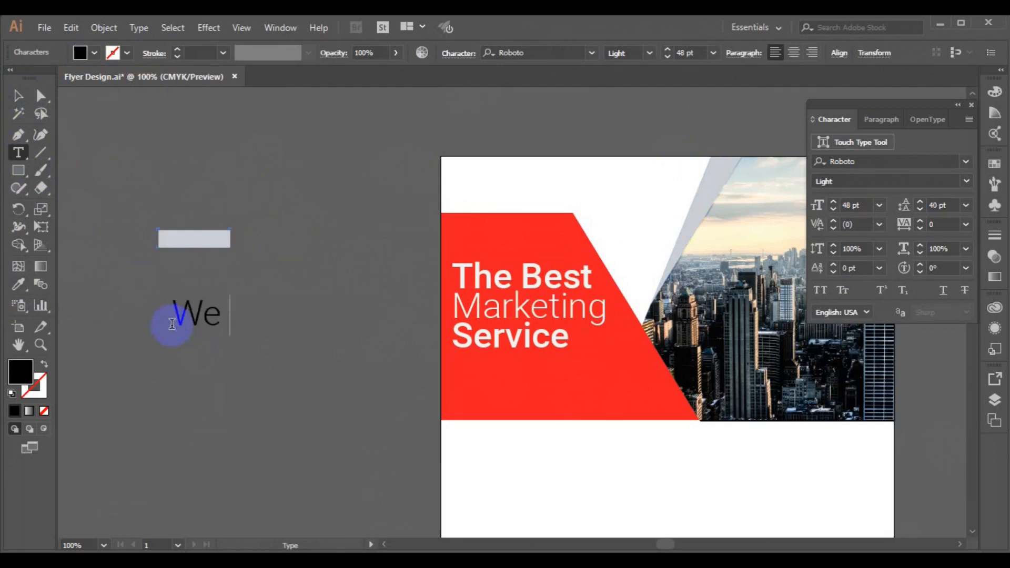
type(" Provide")
Move the "We Provide" text onto the small grey rectangle and format it as Regular at 12 pt
left_click(18, 95)
left_click(712, 52)
left_click(733, 147)
left_click_drag(198, 324, 196, 239)
left_click(649, 52)
left_click(688, 68)
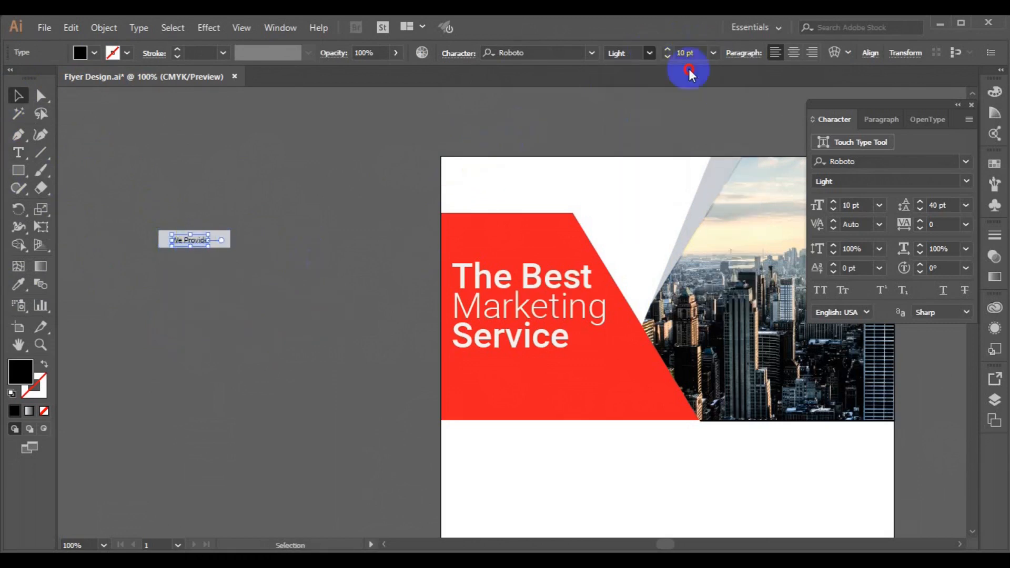
left_click(712, 52)
left_click(733, 181)
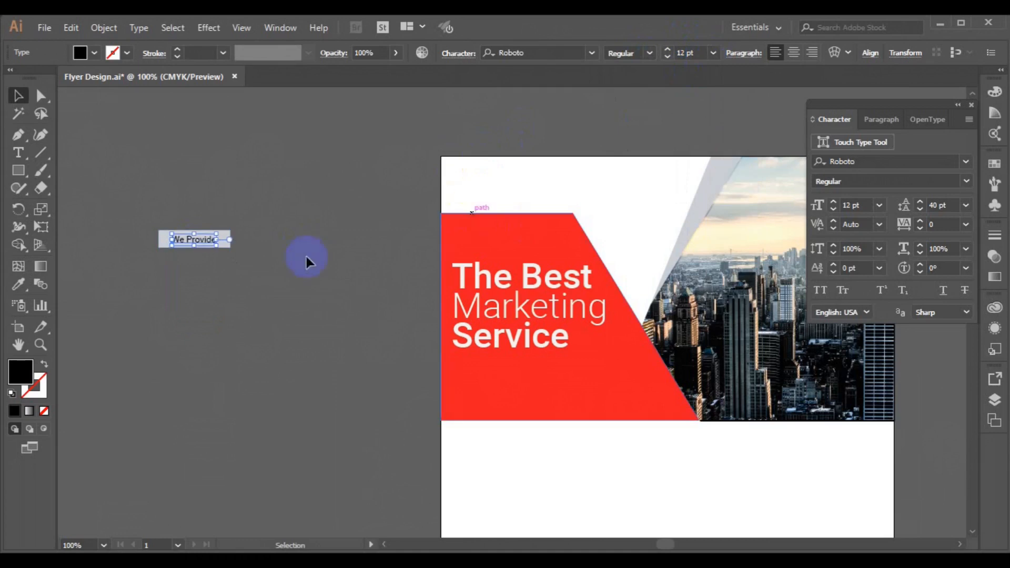
Align the "We Provide" text to the rectangle's vertical centre and set its font size to 14 pt
left_click(227, 250, "shift")
left_click(558, 55)
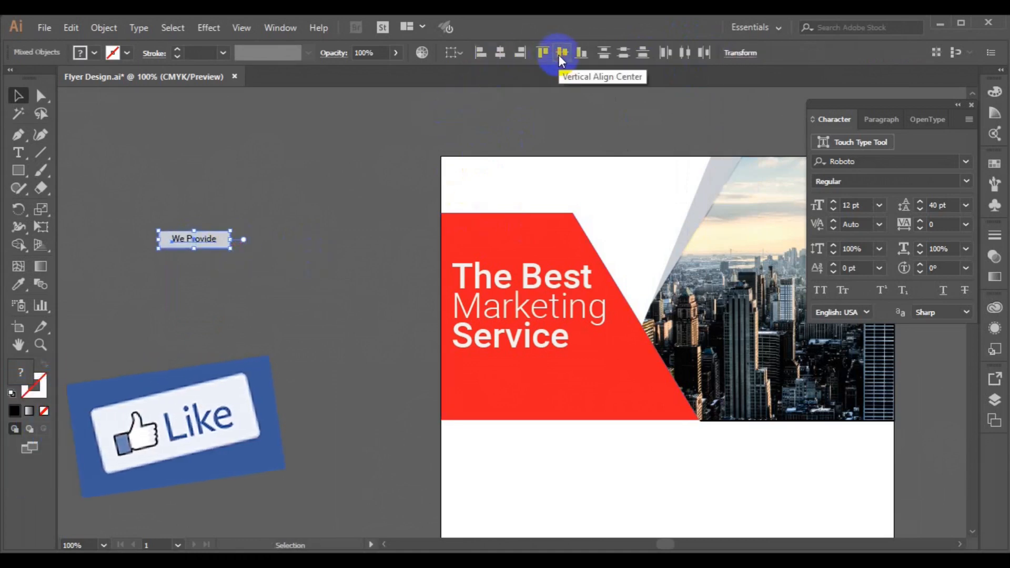
left_click(241, 266)
left_click(210, 239)
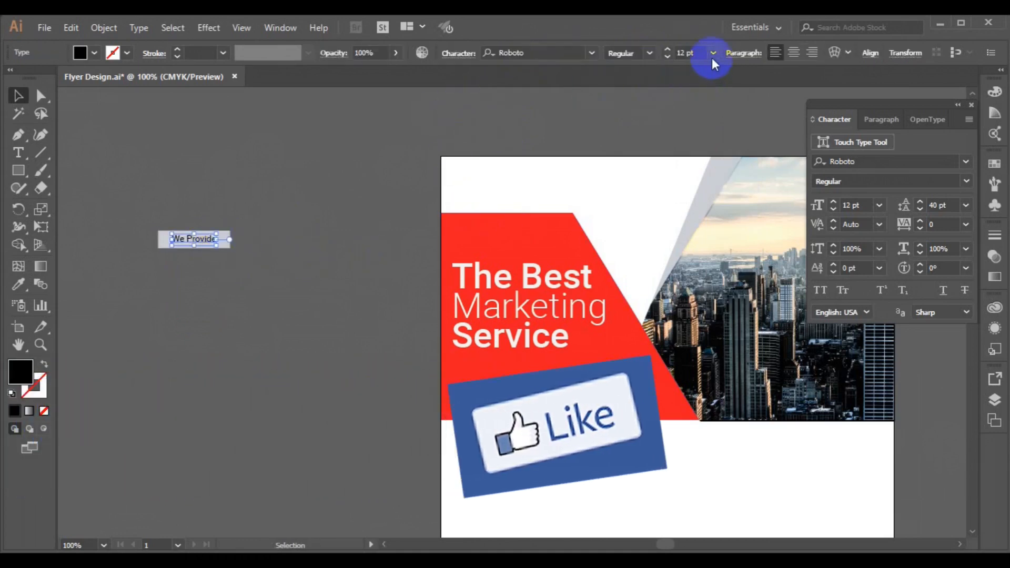
left_click(713, 52)
left_click(731, 198)
Centre the "We Provide" text on its rectangle horizontally and vertically and group the two
left_click(159, 247, "shift")
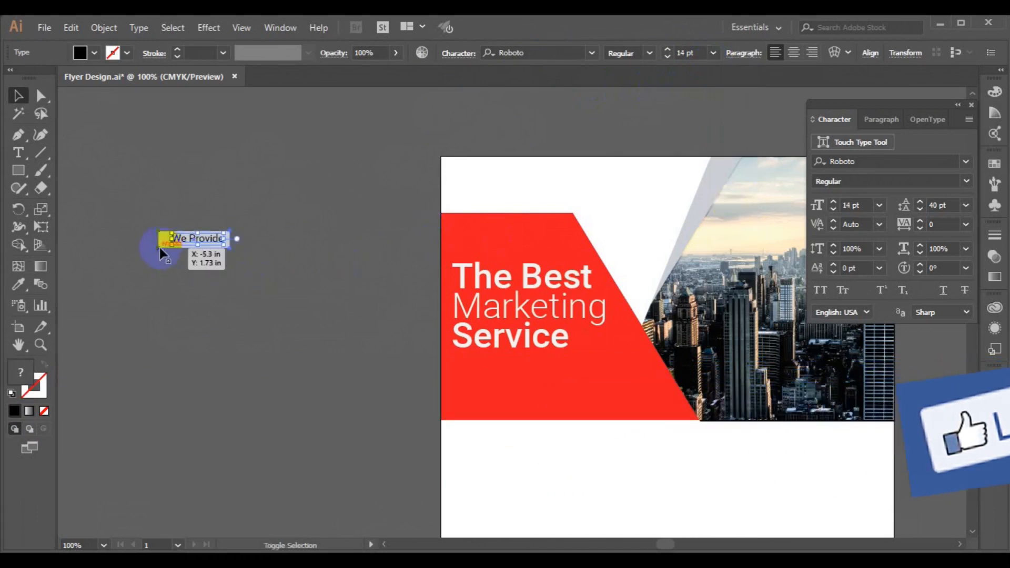
left_click(507, 53)
left_click(561, 53)
key("ctrl+g")
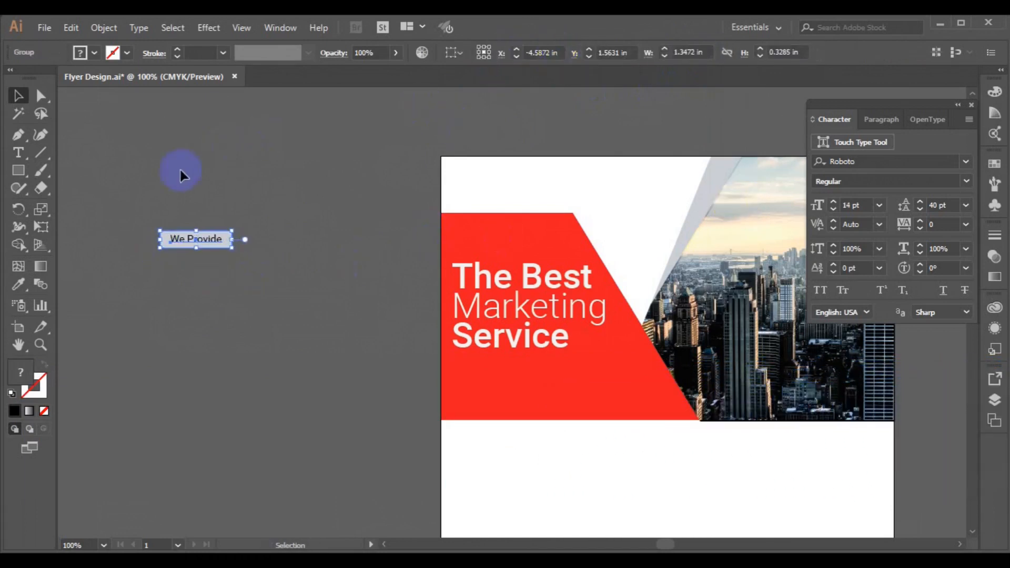
Place the "We Provide" label above the headline on the red shape, left-align the two and group them
left_click_drag(206, 243, 498, 251)
left_click(497, 277, "shift")
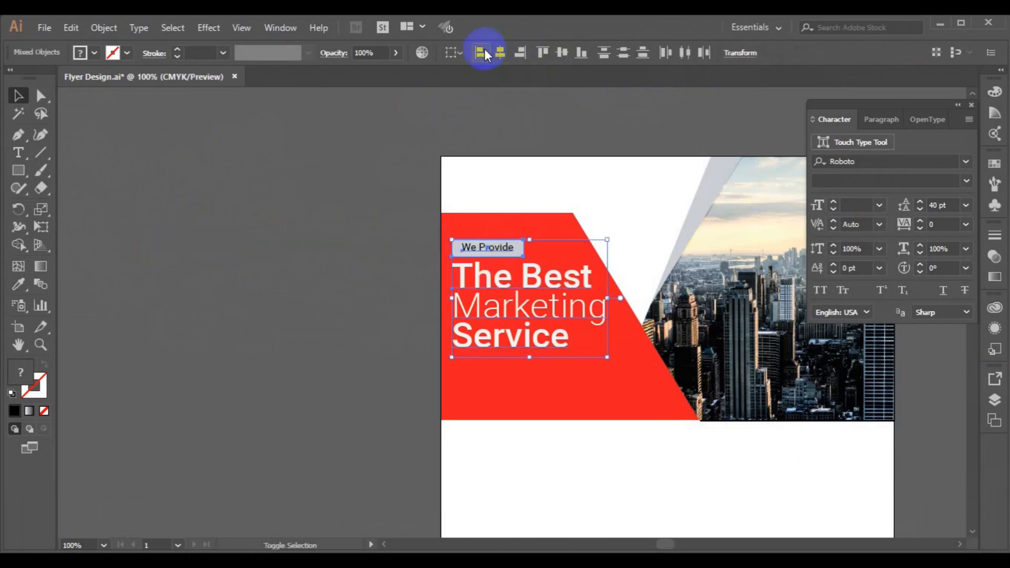
key("ctrl+g")
Nudge the grouped label and headline upward and slightly left on the red shape and deselect them
key("Up")
key("Up")
key("Up")
key("Up")
key("Up")
key("Up")
key("Up")
key("Up")
key("Up")
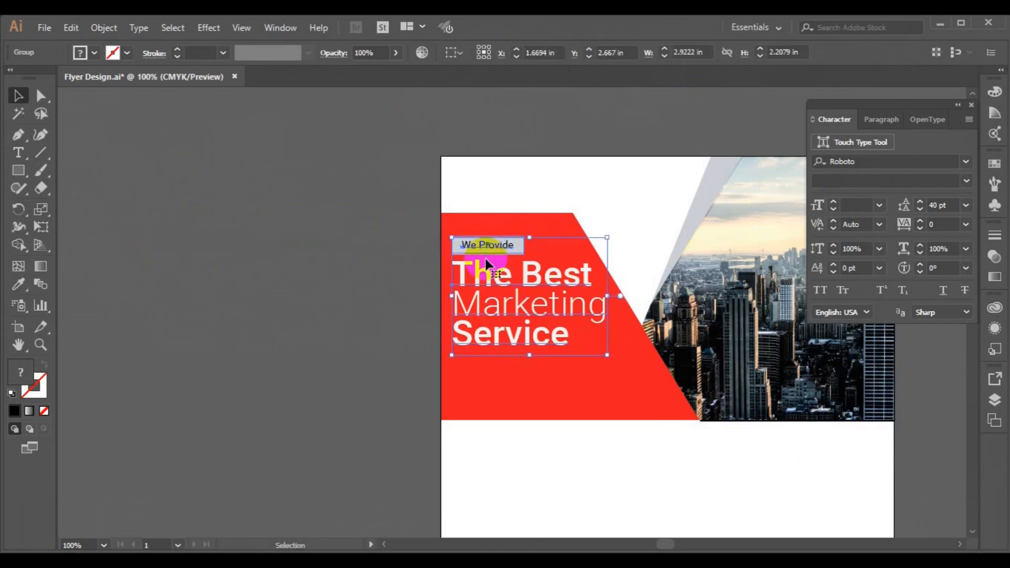
key("Up")
key("Up")
key("Up")
key("Up")
key("Up")
key("Up")
key("Up")
key("Up")
key("Up")
key("Up")
key("Up")
key("Up")
key("Up")
key("Left")
key("Left")
key("Left")
key("Left")
key("Left")
left_click(292, 336)
Draw a short horizontal line under the word "Service" with the Pen tool, using a light grey stroke and no fill
left_click(18, 134)
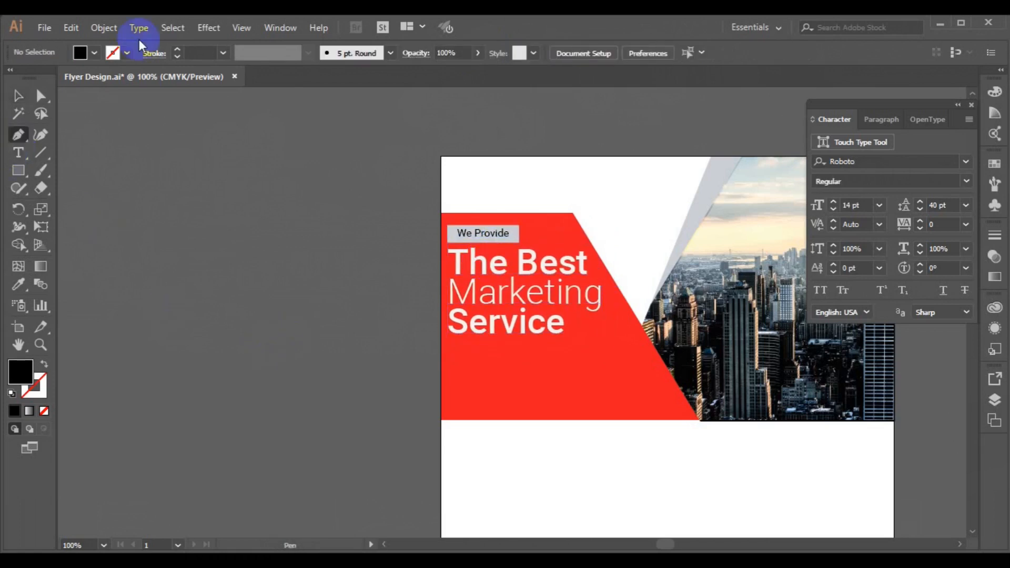
left_click(126, 53)
left_click(101, 124)
left_click(92, 54)
left_click(92, 55)
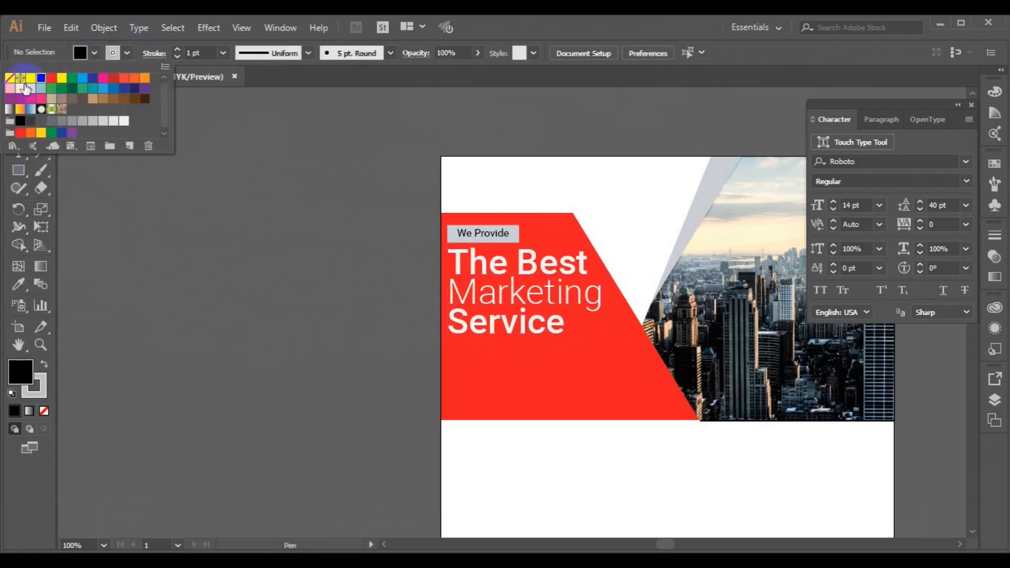
left_click(10, 82)
left_click(453, 339)
left_click(452, 340)
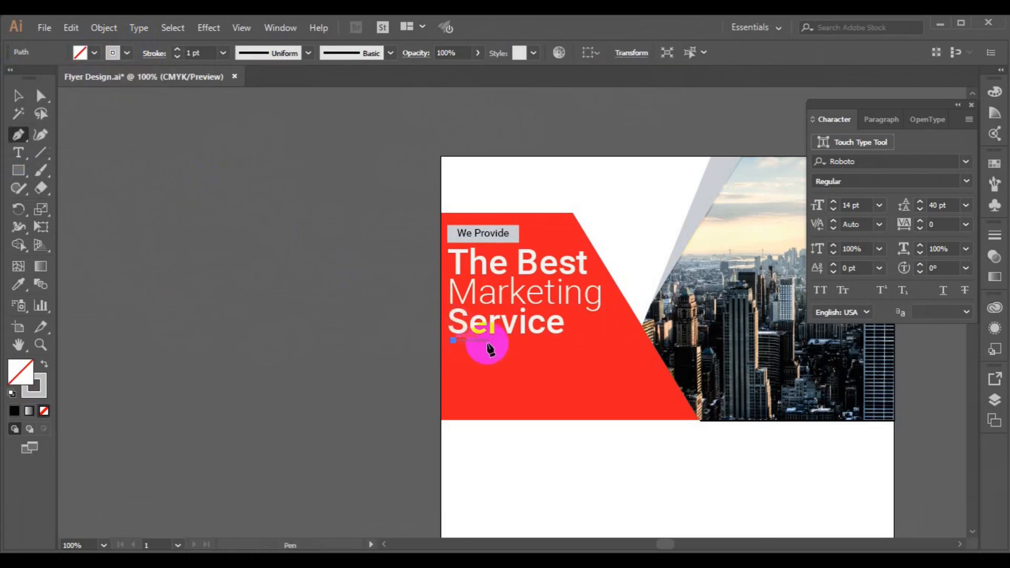
left_click(507, 346)
left_click(18, 96)
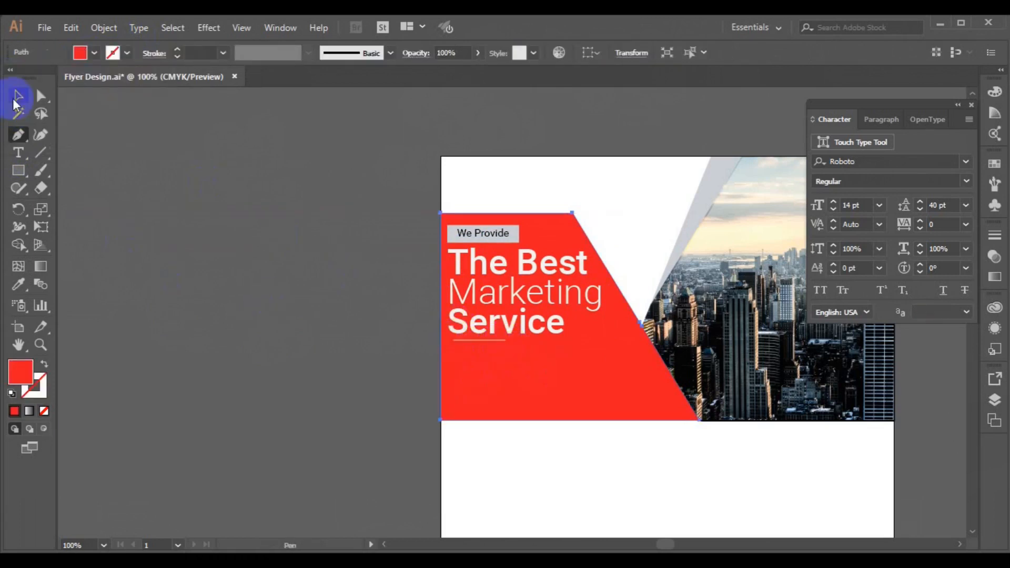
Set the line's stroke weight to 3 pt and left-align the line with the headline group
left_click(475, 347)
left_click(475, 341)
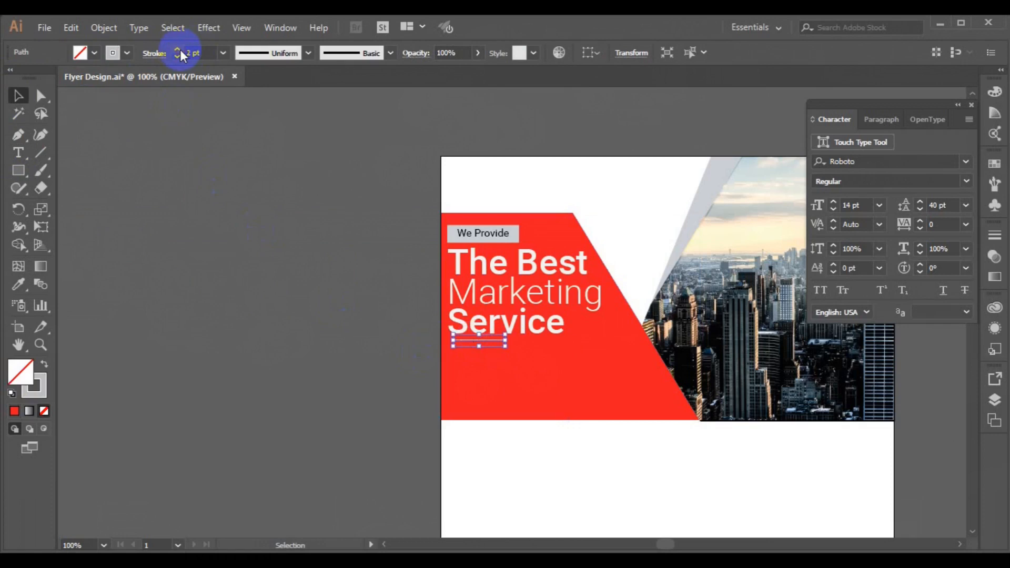
left_click(473, 260, "shift")
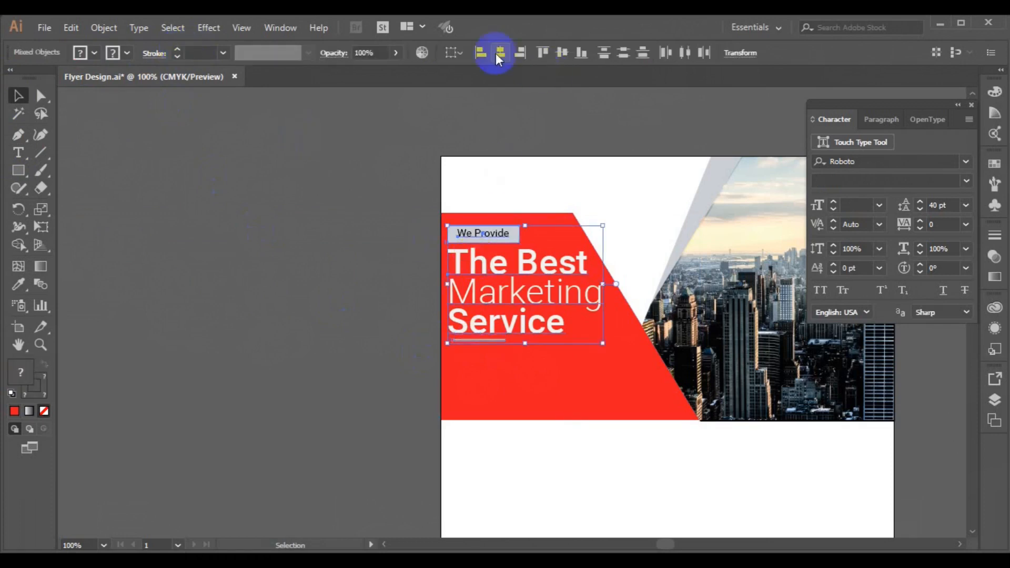
left_click(330, 178)
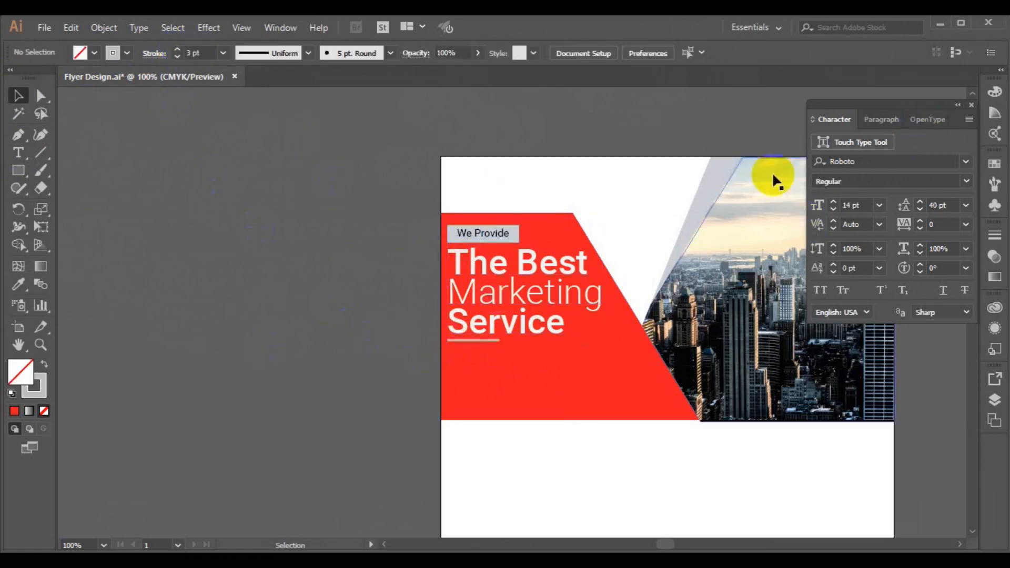
Draw a wide, shallow text area beside the artboard and set its leading to 12 pt
left_click(18, 153)
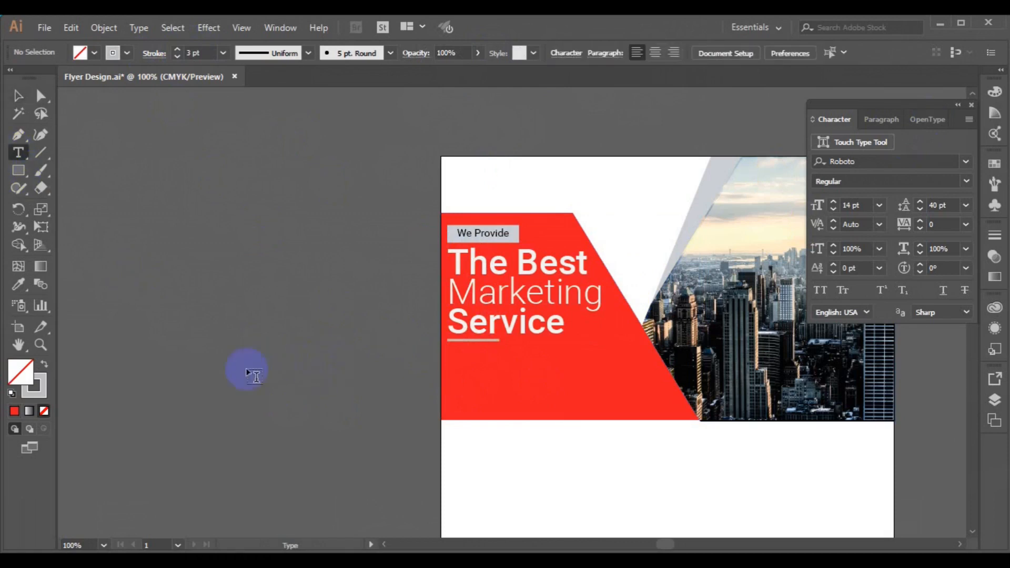
left_click_drag(301, 400, 367, 406)
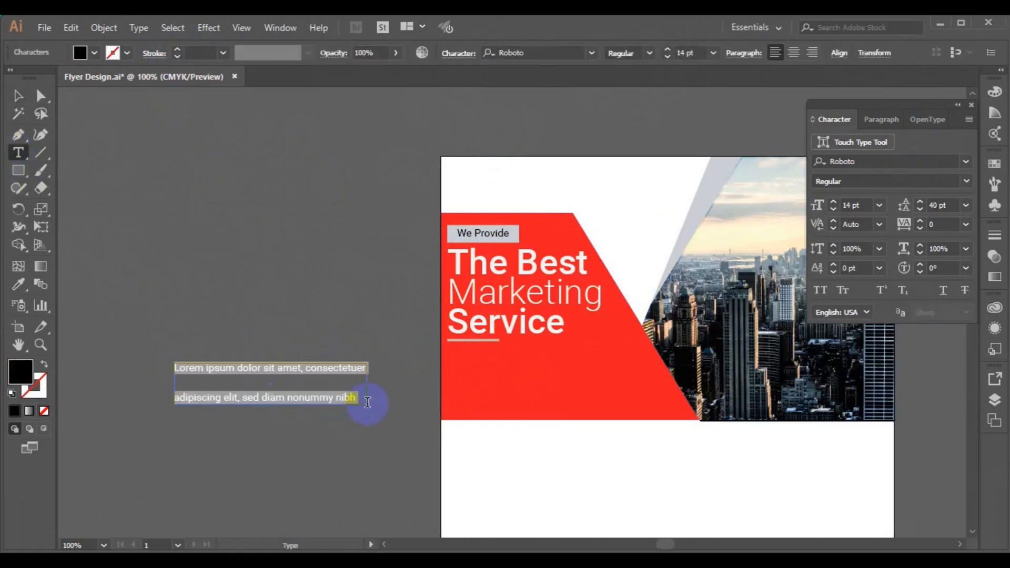
left_click(966, 205)
left_click(988, 305)
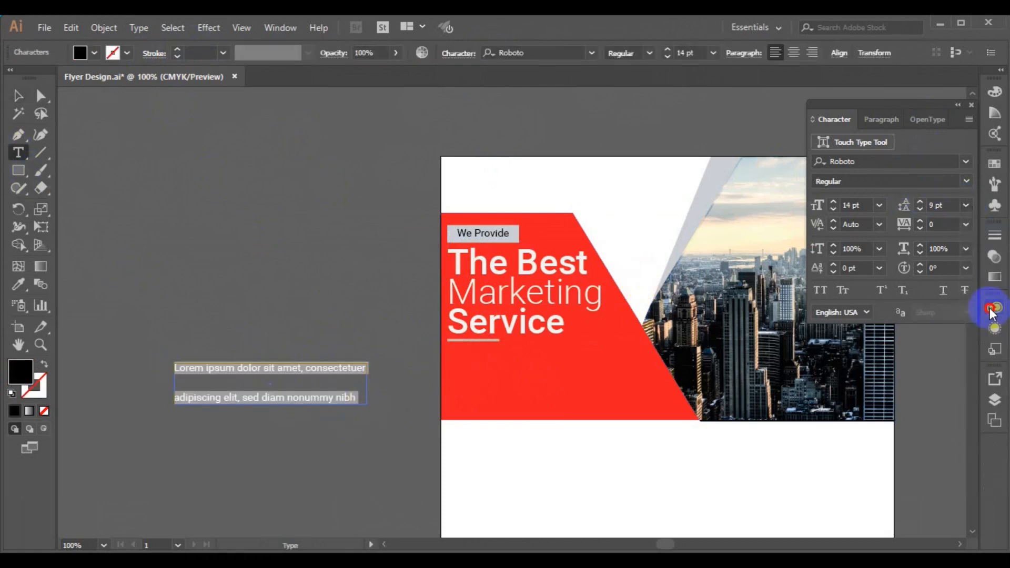
left_click(966, 205)
left_click(985, 326)
left_click(966, 206)
left_click(984, 358)
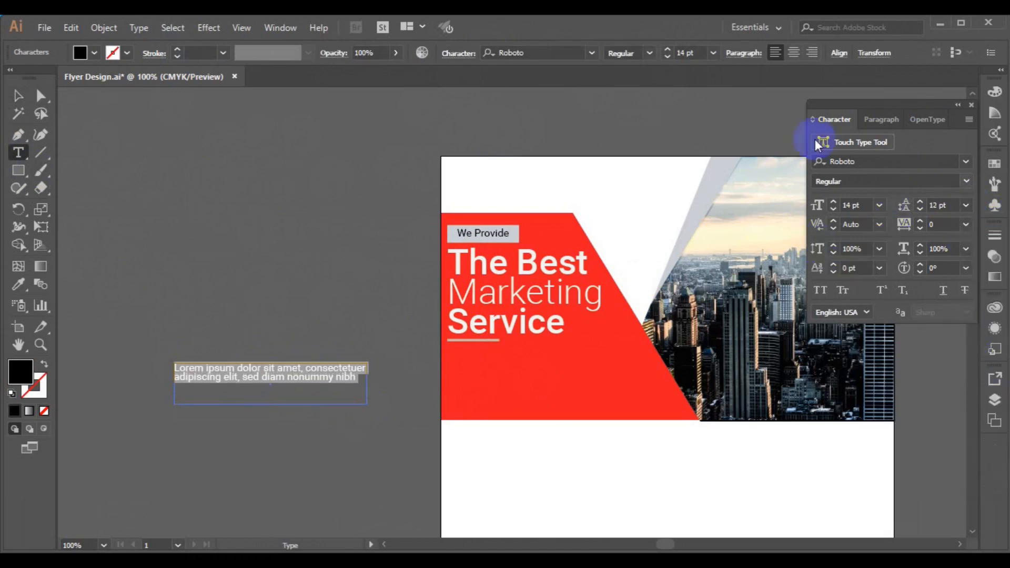
Set the paragraph to Medium and enter "Lorem ipsum dolor sit amet, consectetur adipiscing elit. Etiam vitae lectus facilisis, venenatis est in, varius nisl."
left_click(651, 54)
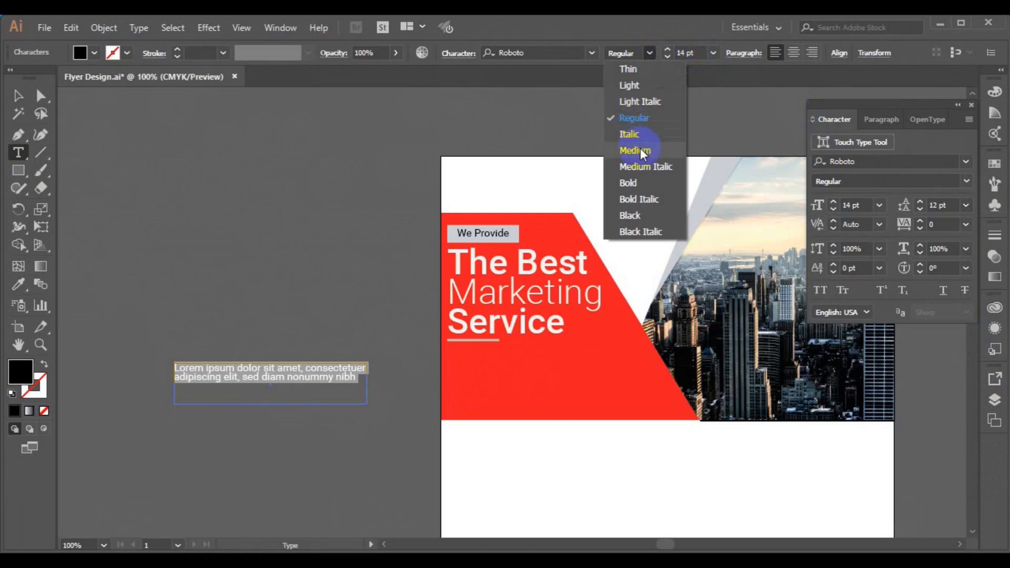
left_click(640, 148)
type("Lorem ipsum dolor sit amet, consectetur adipiscing elit. Etiam vitae lectus facilisis, venenatis est in, varius nisl.")
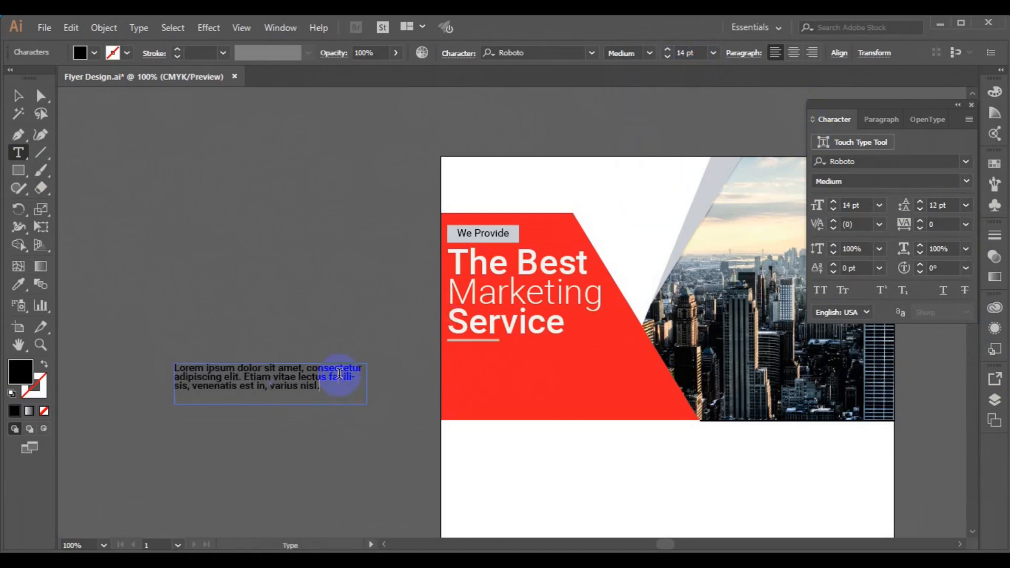
Set the paragraph's leading to 14 pt and fill its text with a near-white colour
left_click(18, 96)
left_click(966, 205)
left_click(969, 313)
left_click(94, 52)
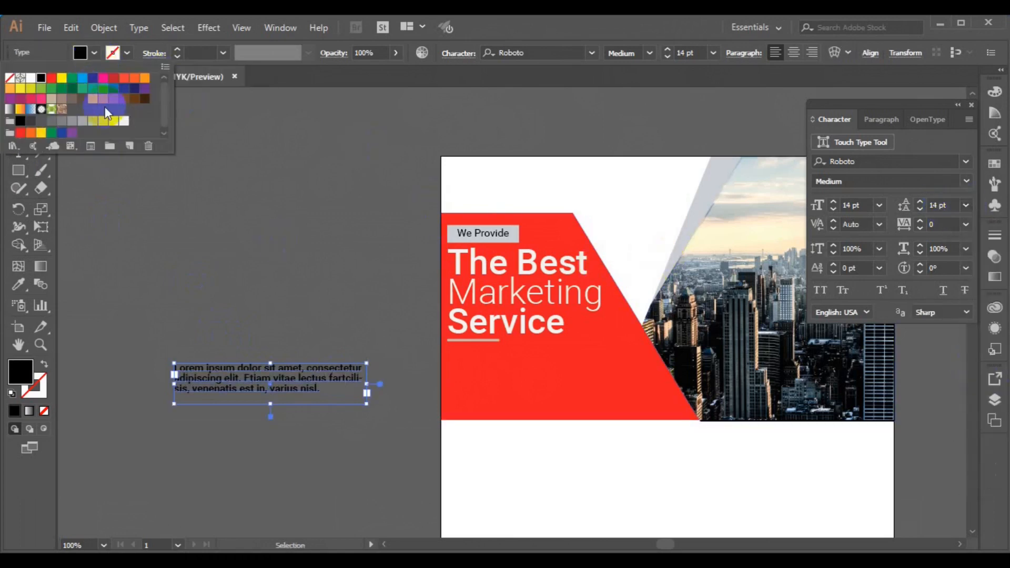
left_click(41, 77)
left_click(355, 383)
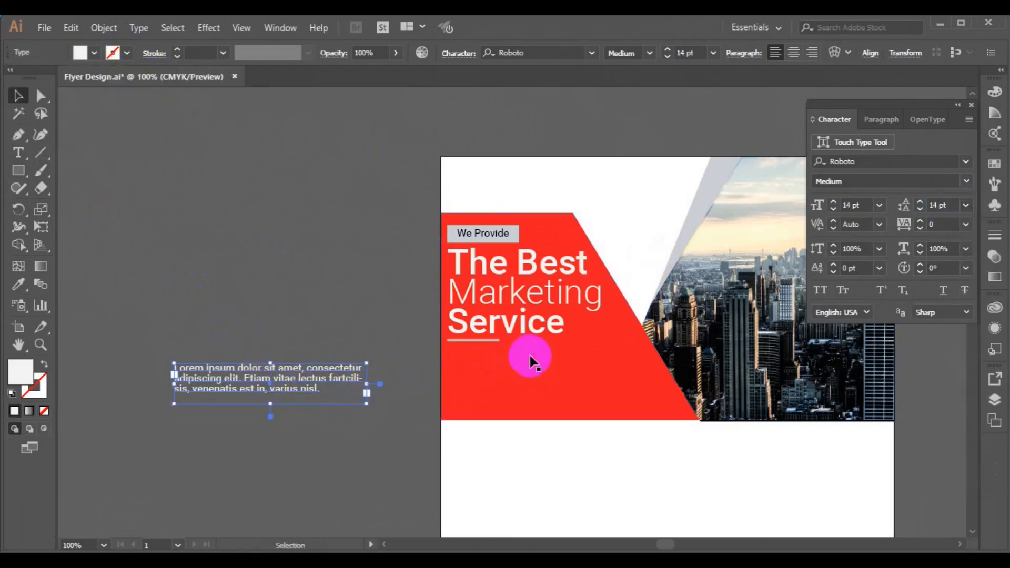
Place the paragraph under the headline's line, left-aligned with the headline group, and nudge the headline group and paragraph down together
left_click_drag(327, 382, 584, 369)
left_click(512, 327, "shift")
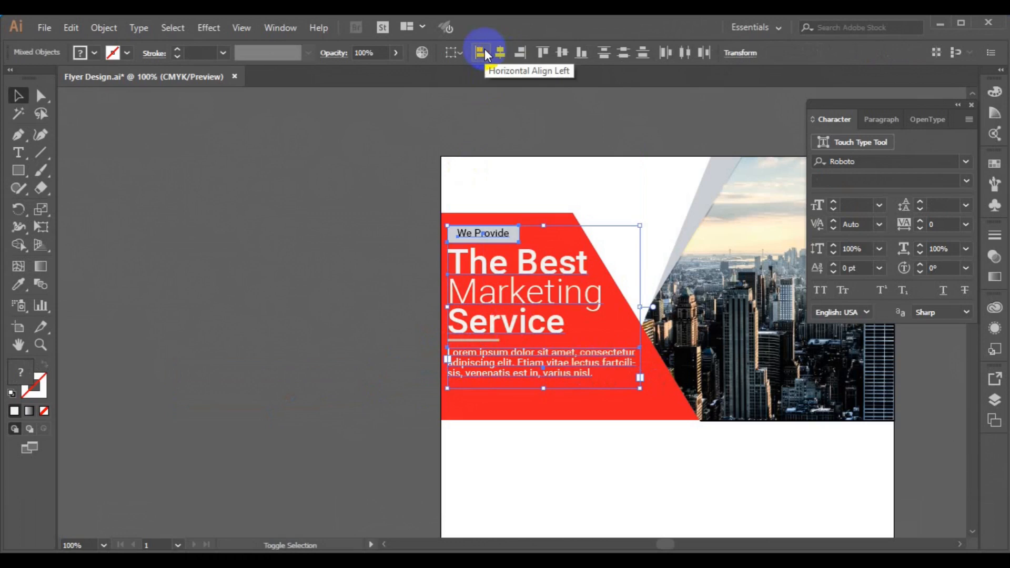
key("Down")
key("Down")
key("Down")
key("Down")
key("Down")
key("Down")
key("Down")
key("Down")
key("Down")
key("Down")
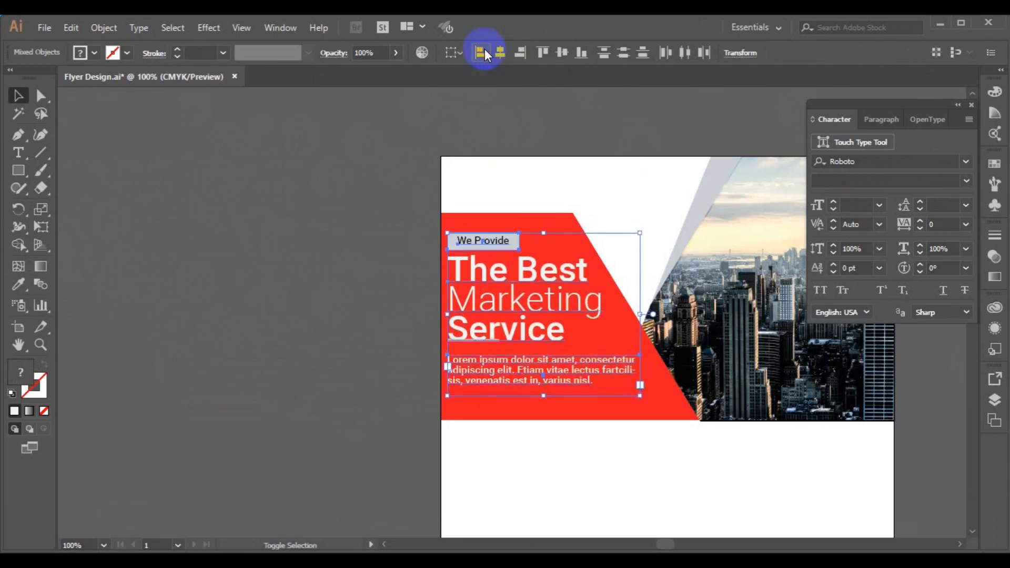
Align the headline group and paragraph with the red shape by their vertical centres and deselect everything
left_click(506, 213, "shift")
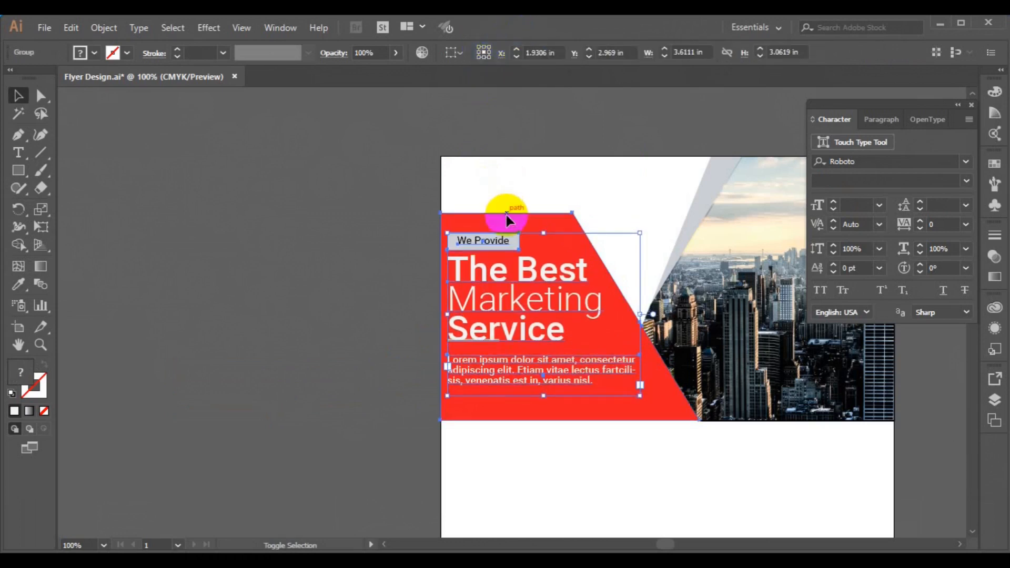
left_click(504, 55)
key("ctrl+z")
left_click(561, 53)
key("Down")
key("Down")
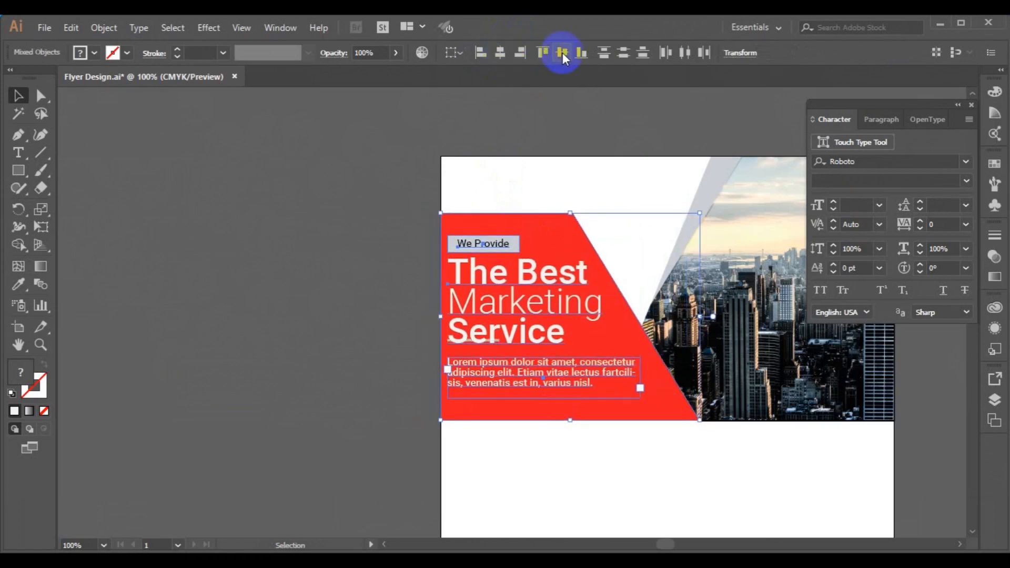
left_click(290, 297)
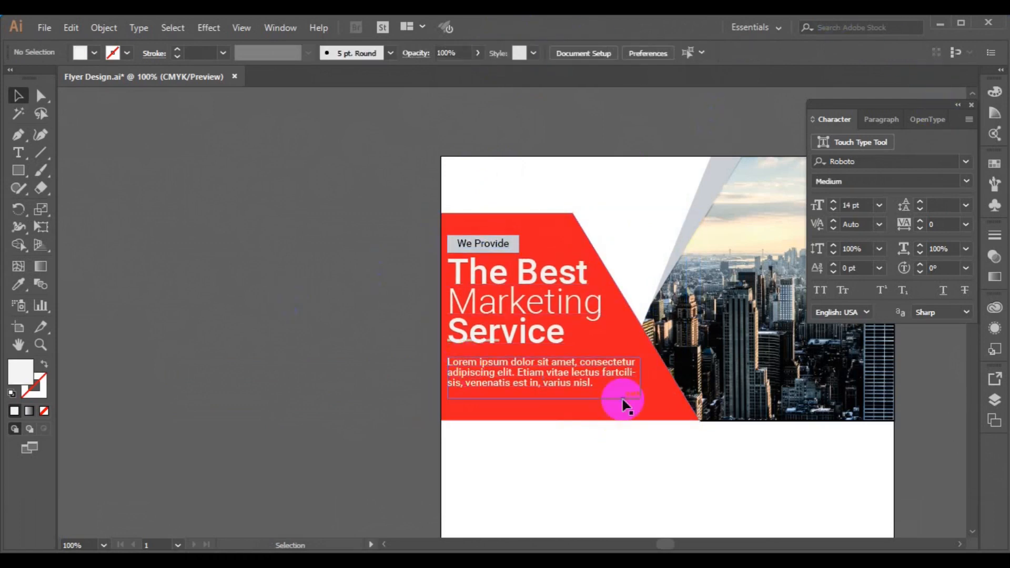
Add the point text "Why Choose Us?" beside the artboard
key("ctrl+minus")
left_click(444, 267)
left_click(234, 292)
key("t")
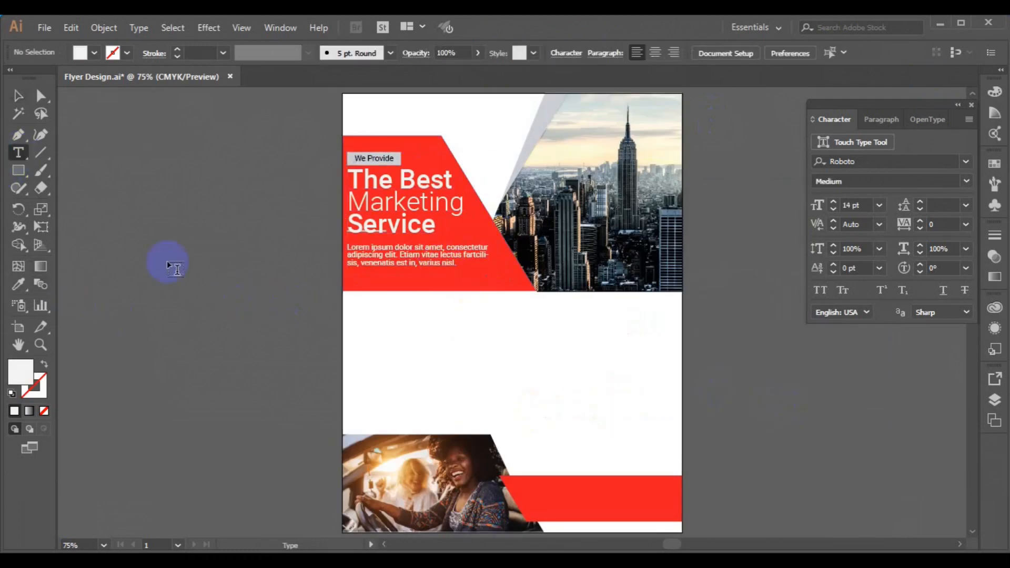
left_click(204, 366)
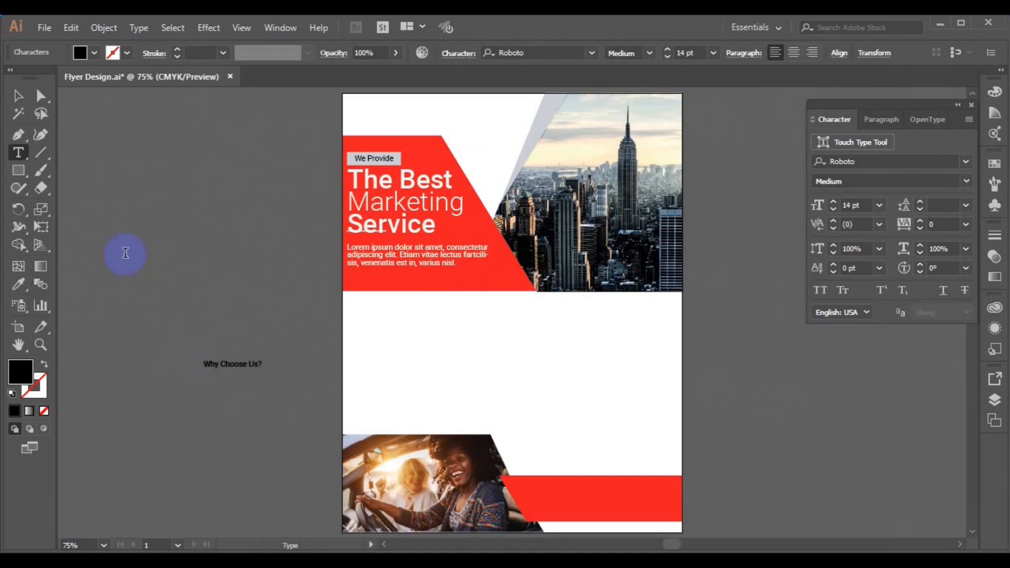
key("Escape")
Fill the "Why Choose Us?" text with the red sampled from the headline's background shape
left_click(16, 287)
left_click(367, 273)
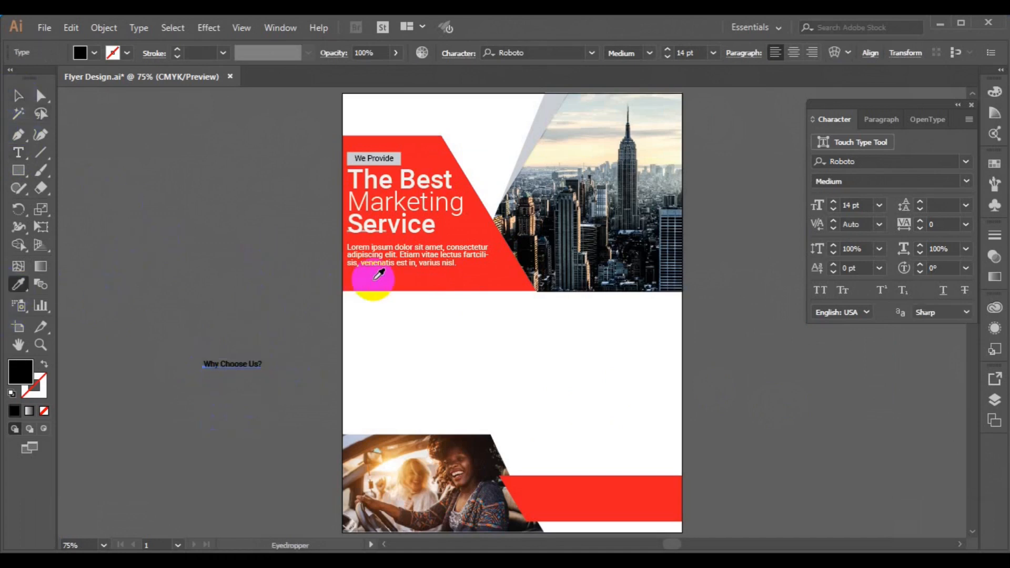
left_click(17, 96)
Make "Why Choose Us?" Bold with a dark grey fill and place it in the white area below the red headline shape
left_click(636, 59)
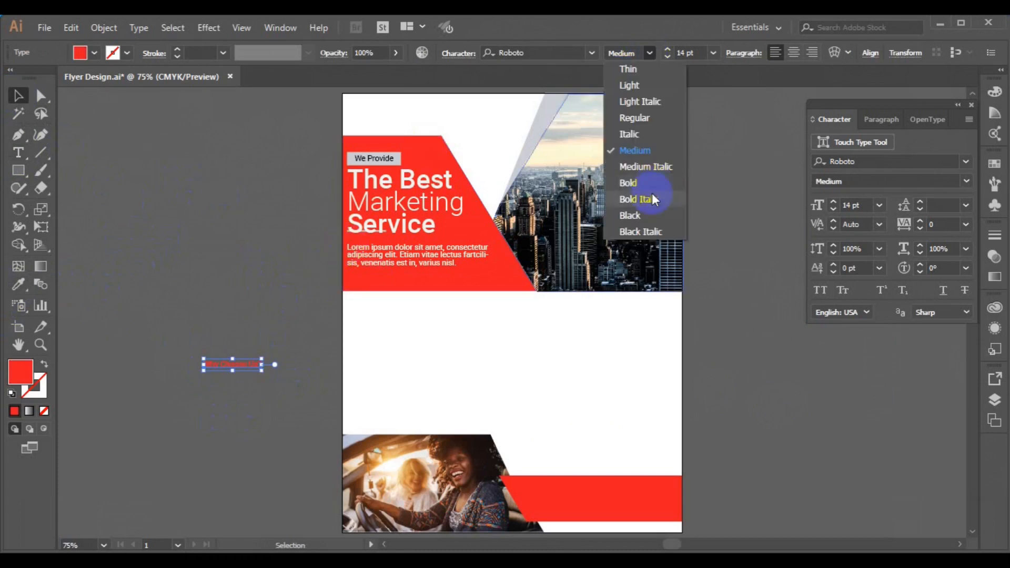
left_click(645, 184)
left_click_drag(243, 365, 388, 331)
left_click(94, 53)
left_click(30, 121)
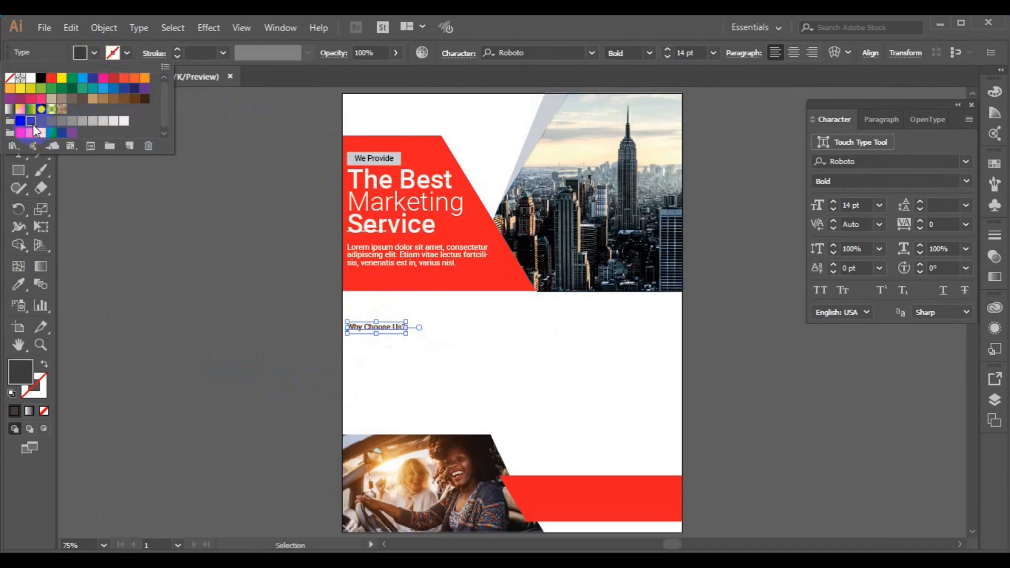
Move "Why Choose Us?" up beneath the red headline shape and place a copy of the headline paragraph below it
left_click(164, 299)
left_click_drag(371, 332, 380, 310)
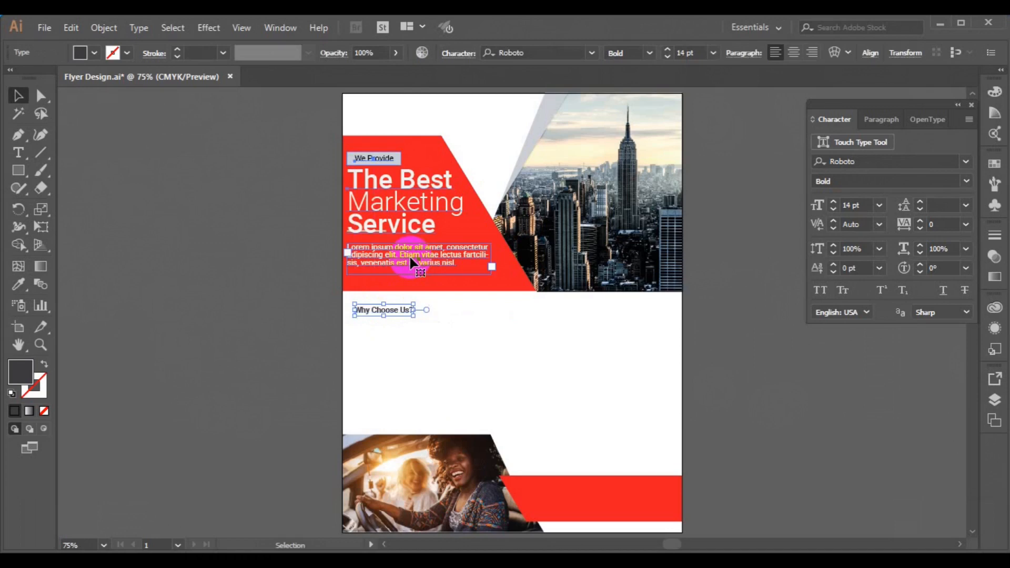
left_click(421, 262)
left_click(104, 27)
left_click(167, 79)
left_click(203, 239)
left_click_drag(378, 256, 390, 337)
Give the copied paragraph a dark grey fill and the Roboto Light style
left_click(94, 52)
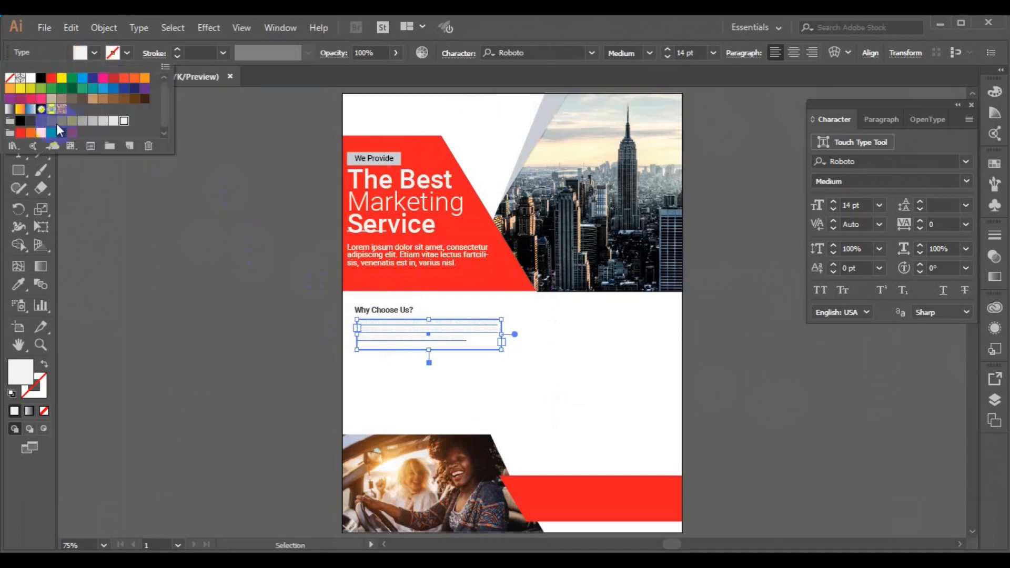
left_click(41, 121)
left_click(649, 52)
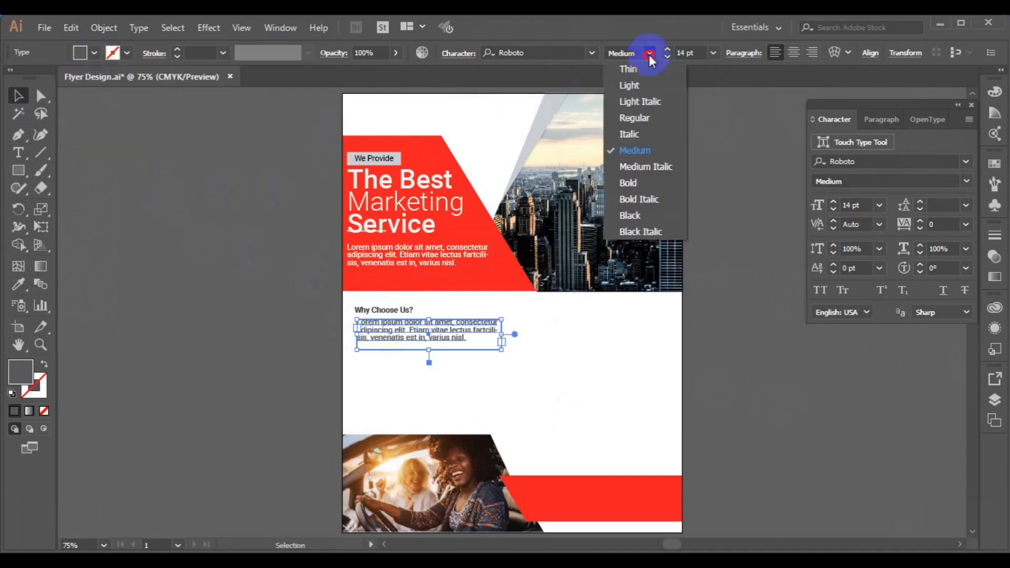
left_click(646, 83)
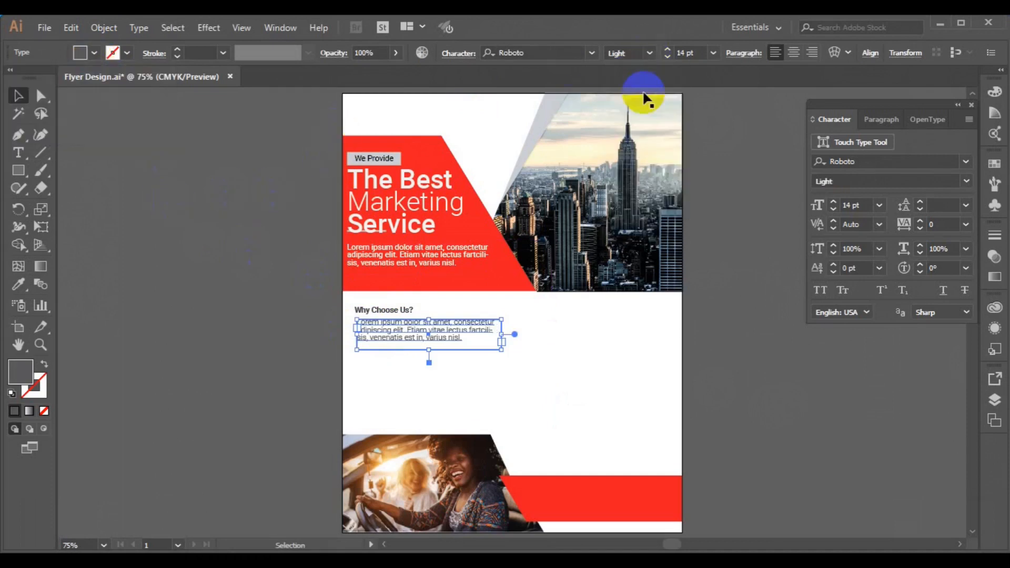
Left-align "Why Choose Us?" with the paragraph below it, deselect, and save the flyer
left_click(408, 312, "shift")
left_click(836, 52)
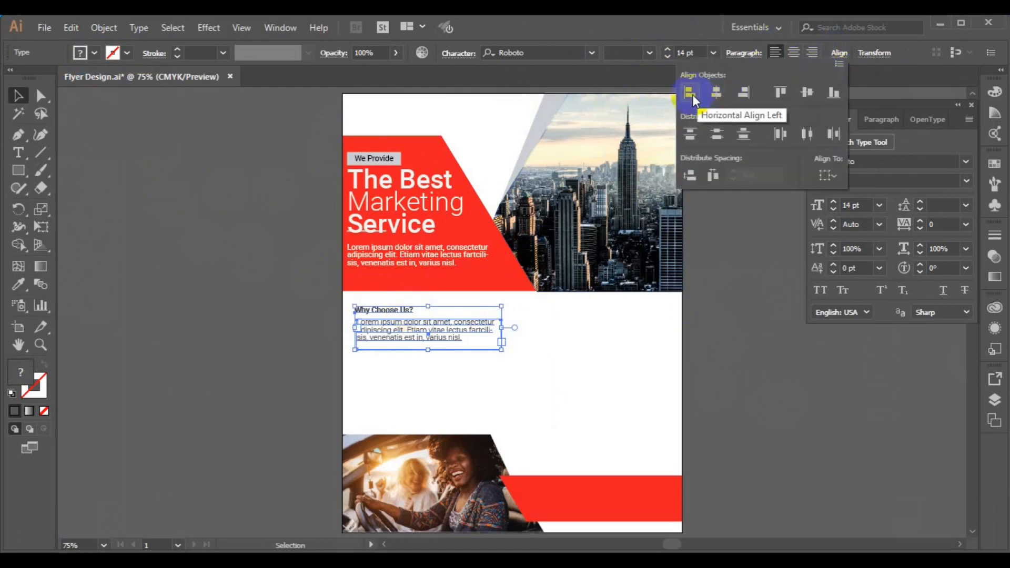
left_click(692, 94)
left_click(756, 295)
left_click(386, 310)
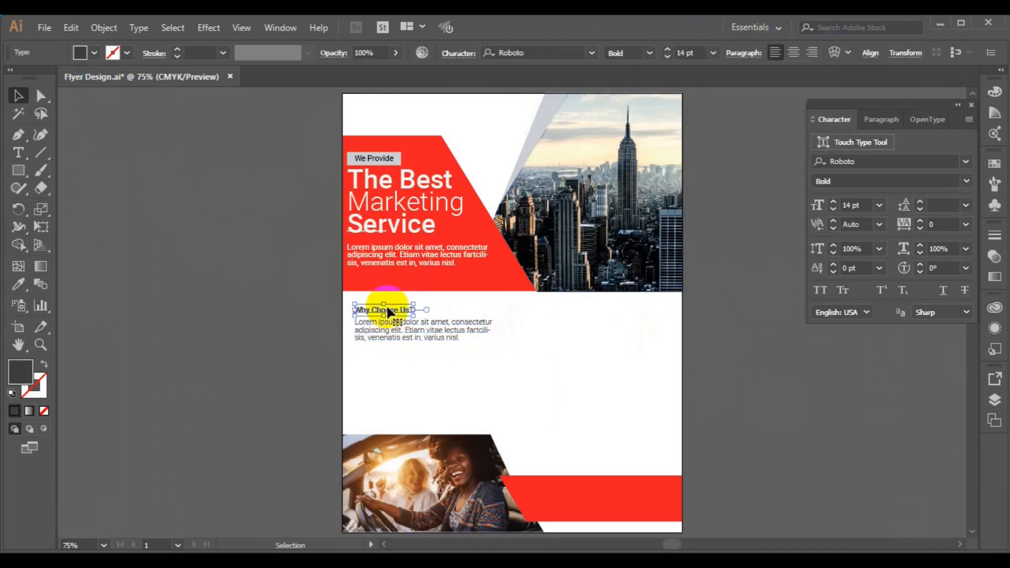
left_click(641, 305)
key("ctrl+s")
Duplicate the "Why Choose Us?" heading and its paragraph directly below the originals
left_click(388, 311)
left_click(395, 326, "shift")
left_click_drag(398, 330, 395, 377)
left_click(219, 377)
Change the duplicated heading to "Customer Review" and left-align it with its paragraph
left_click(379, 353)
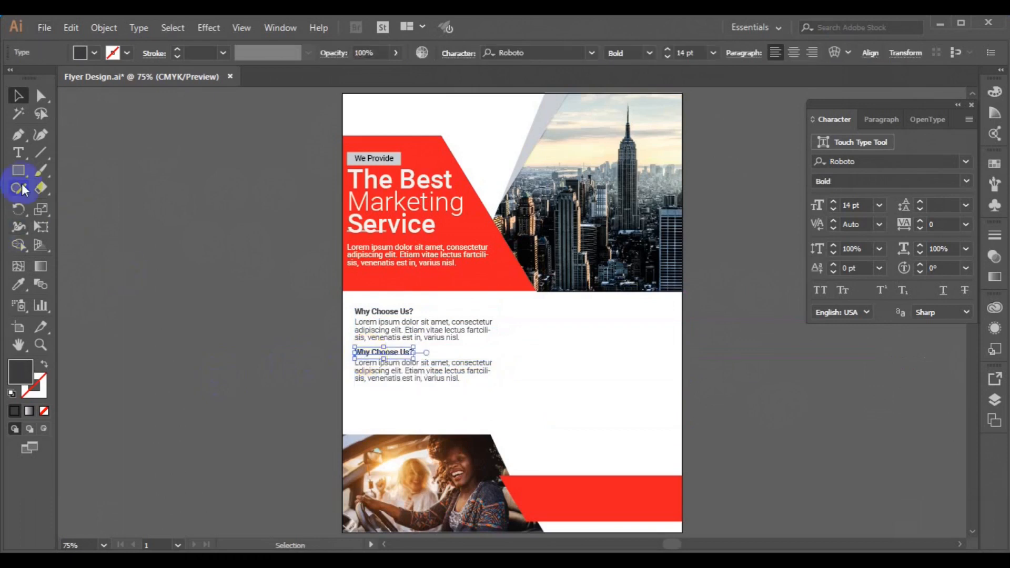
key("t")
left_click_drag(355, 352, 424, 356)
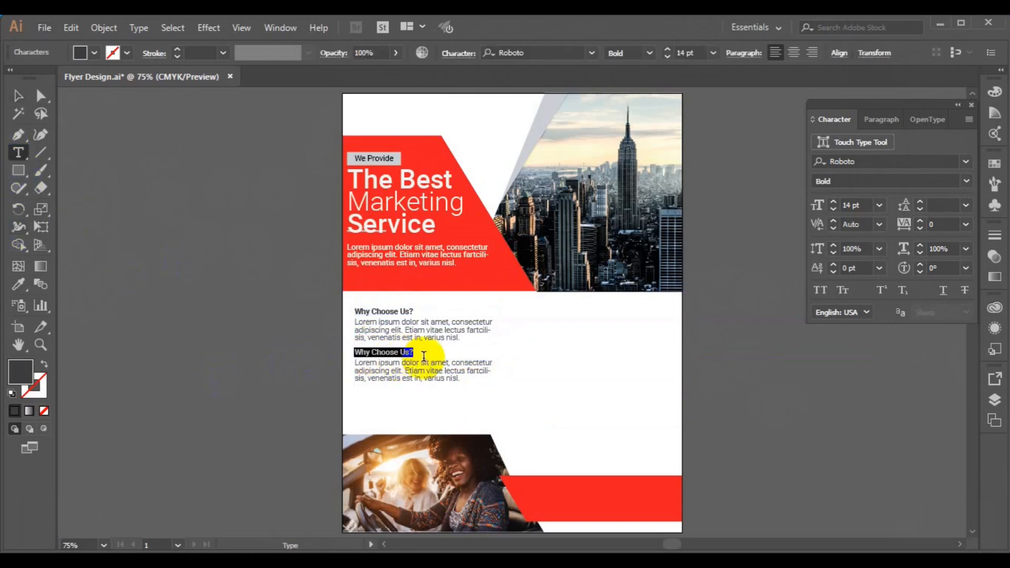
type("Customer Review")
left_click(18, 96)
left_click(401, 372)
left_click(835, 53)
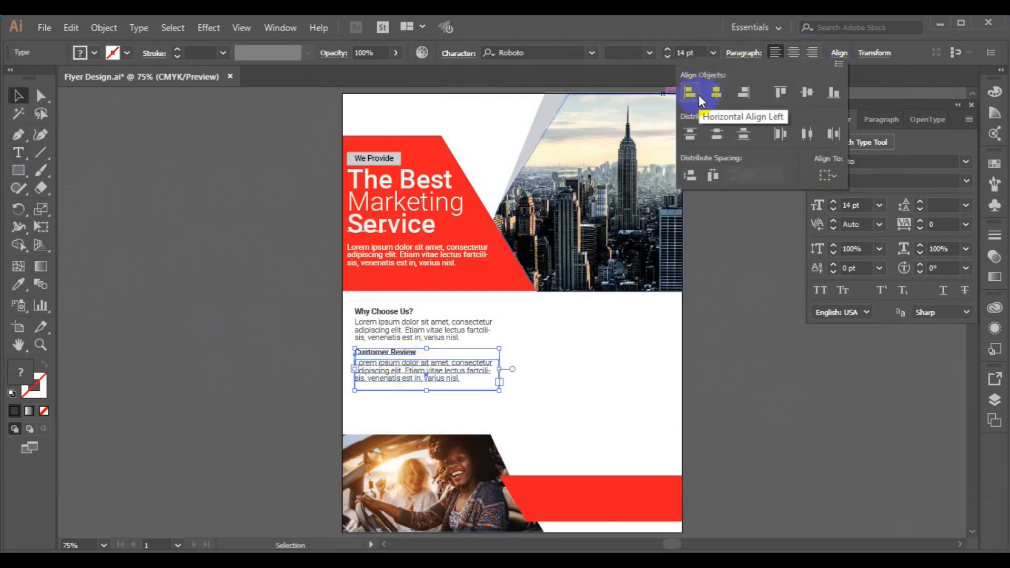
left_click(755, 319)
Paste the three-person icon from 8016 [Converted].eps into the flyer, scaled down and placed under the Customer Review paragraph
left_click(344, 417)
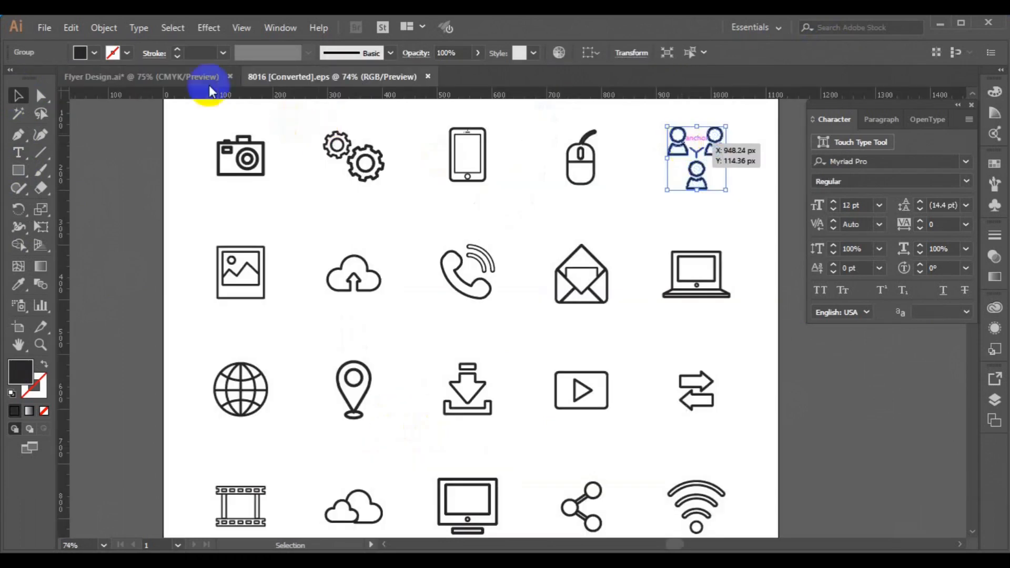
left_click(203, 75)
key("ctrl+v")
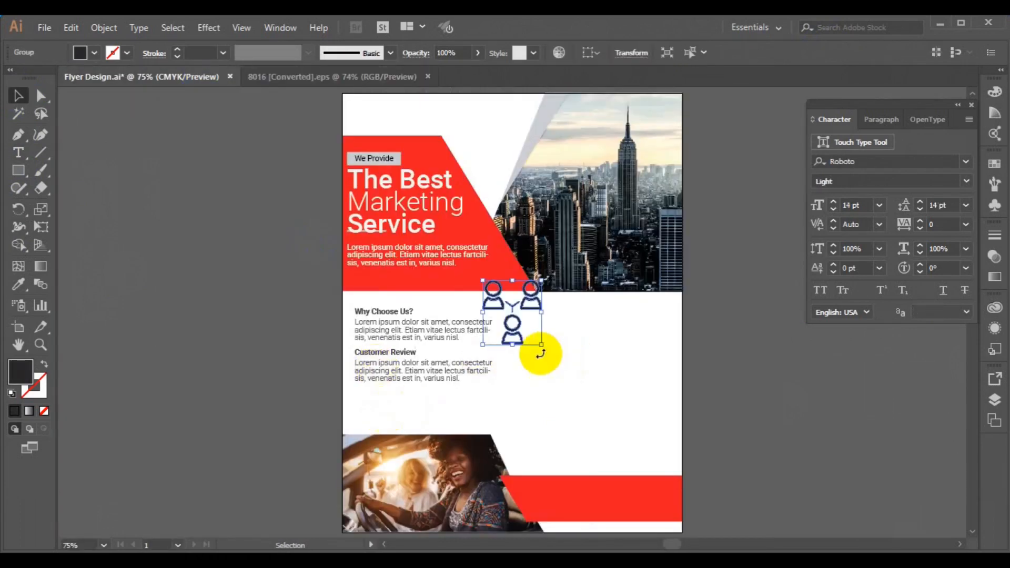
left_click_drag(546, 347, 368, 410)
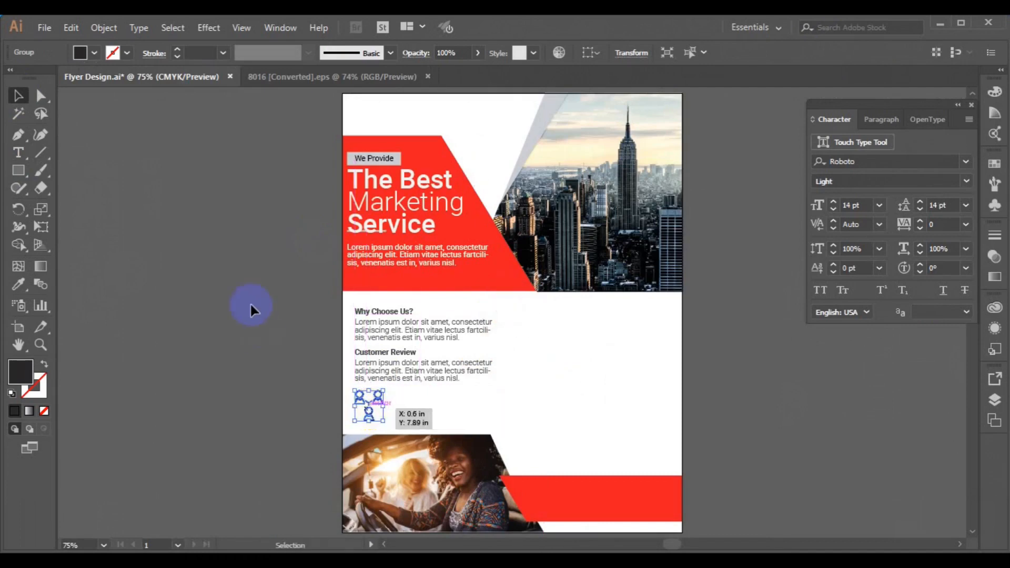
Recolor the three-person icon with the red sampled from the headline shape and deselect it
left_click(17, 284)
left_click(427, 228)
left_click(19, 97)
left_click(254, 391)
Place a narrowed copy of the Customer Review paragraph beside the icon and justify it with the last line aligned left
left_click_drag(424, 368, 462, 411)
left_click_drag(534, 408, 492, 409)
left_click(883, 122)
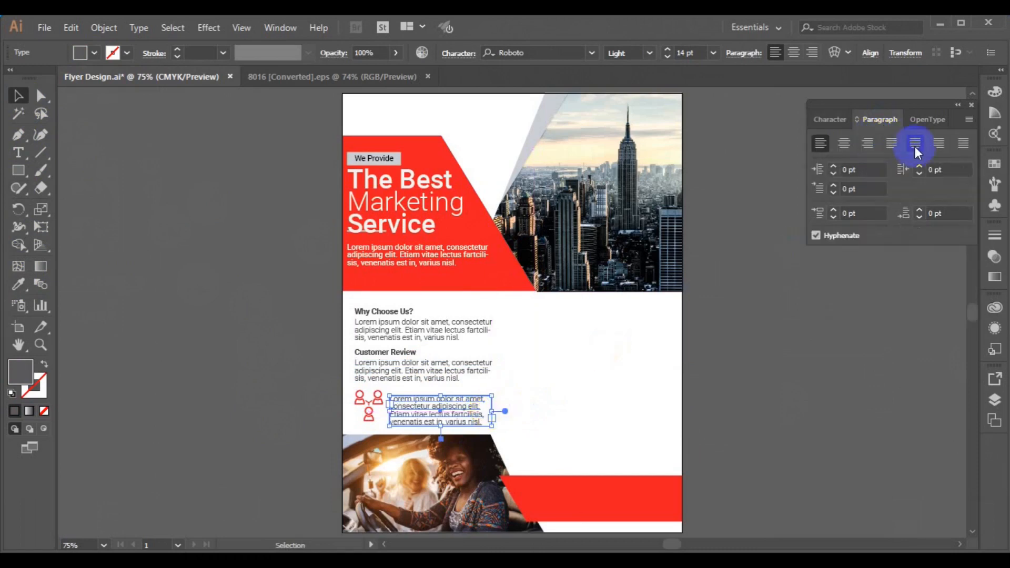
left_click(960, 146)
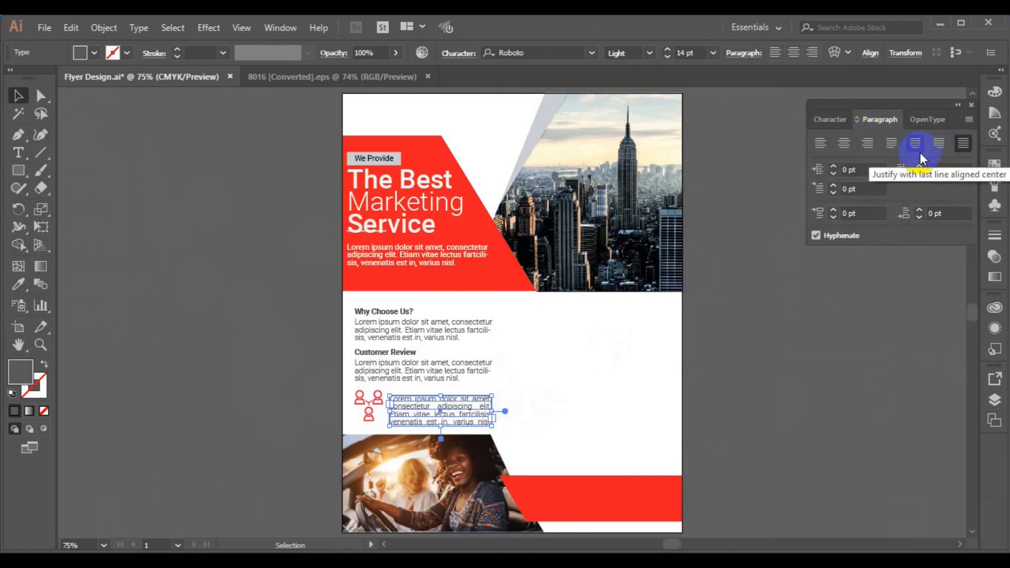
left_click(892, 144)
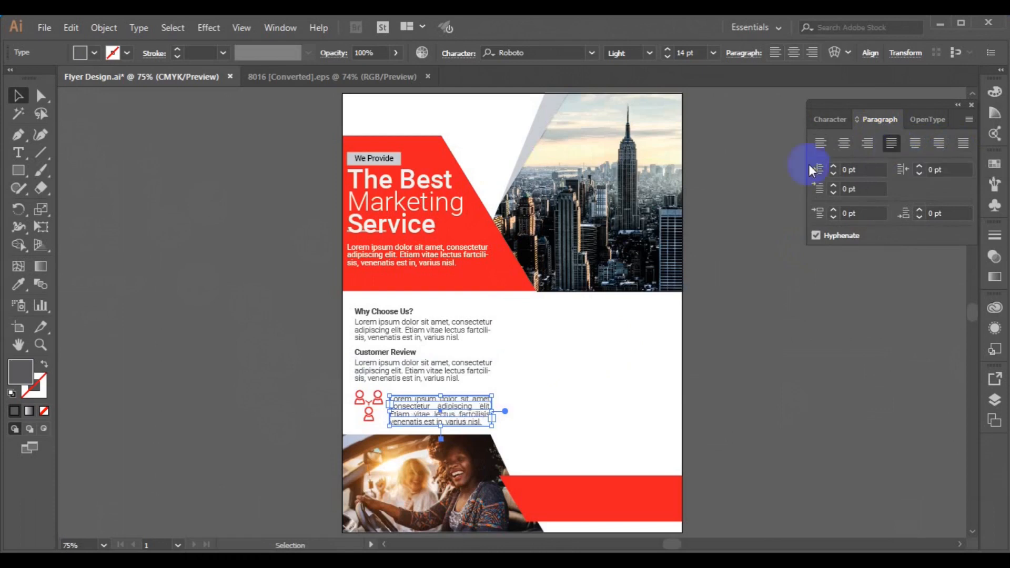
Align the icon and its paragraph by their top edges, and group the "Customer Review" heading with its paragraph
left_click(363, 405, "shift")
left_click(542, 52)
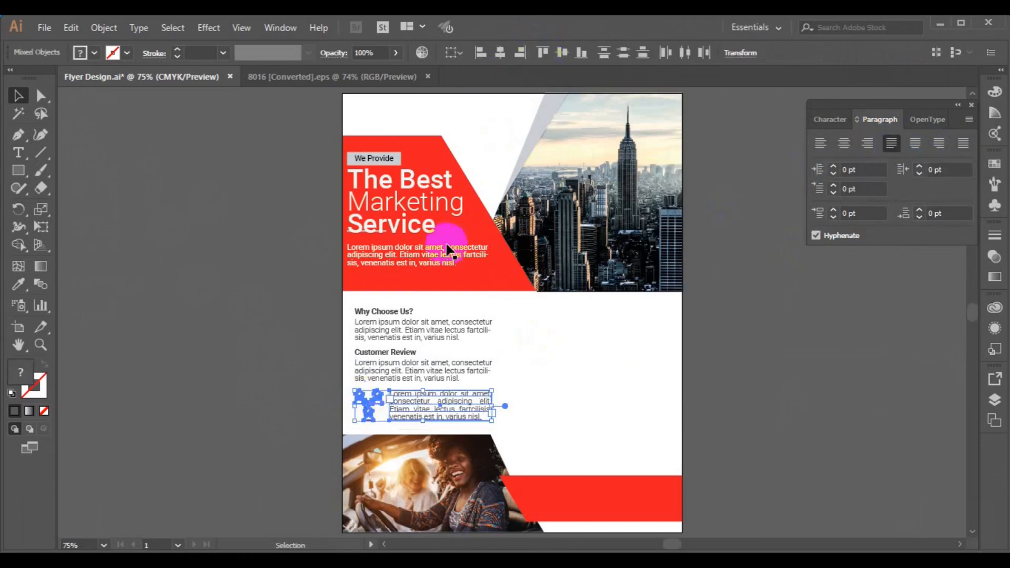
left_click(397, 384)
left_click(391, 355)
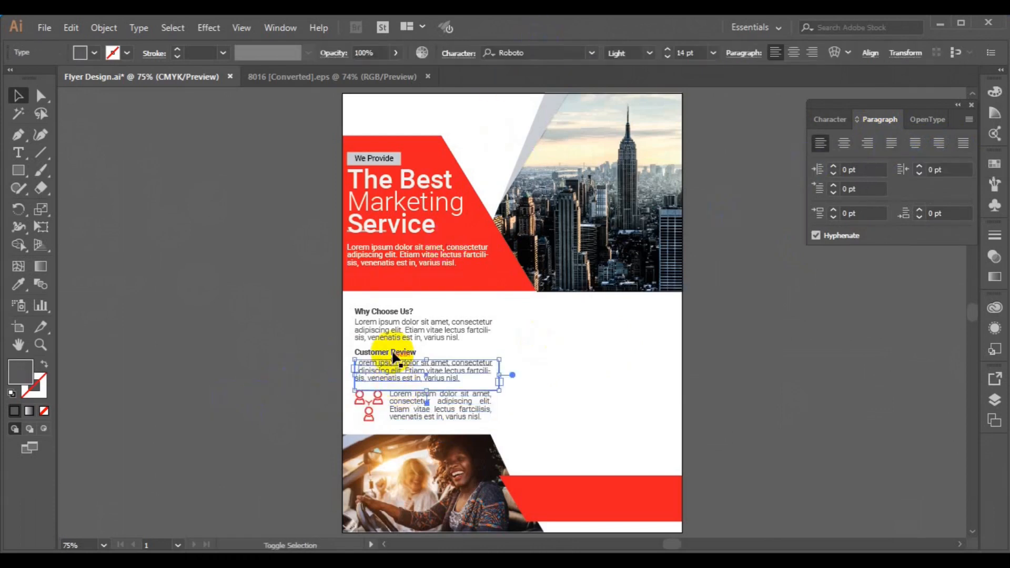
Group "Why Choose Us?" with its paragraph and shift both text groups up to space them evenly beneath the red shape
left_click(397, 323)
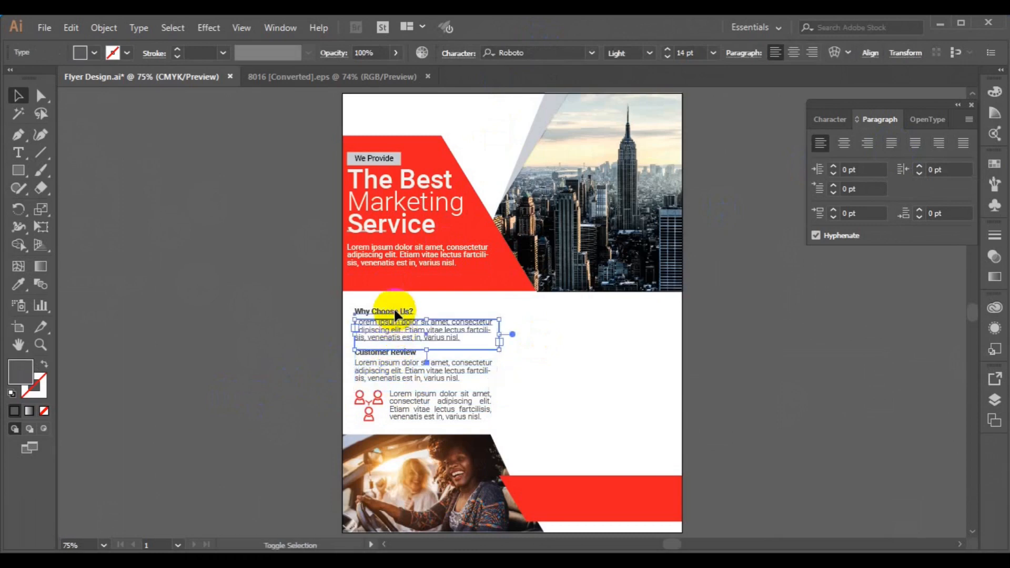
key("Up")
key("Up")
key("Up")
key("Up")
key("Up")
key("Up")
key("Up")
key("Up")
key("Up")
key("Up")
key("Up")
key("Up")
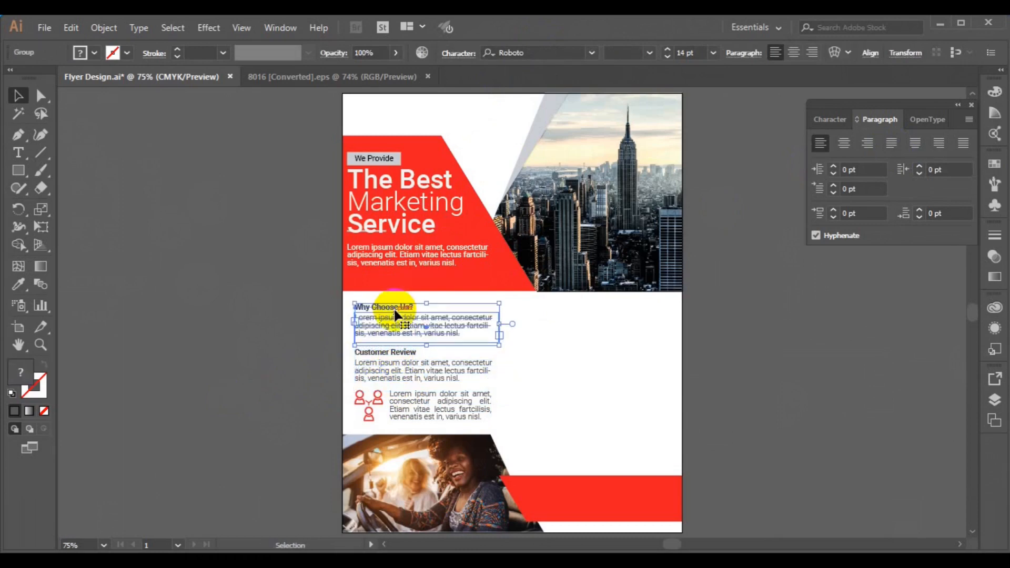
key("Up")
key("Up")
key("Up")
key("Up")
key("Up")
key("Up")
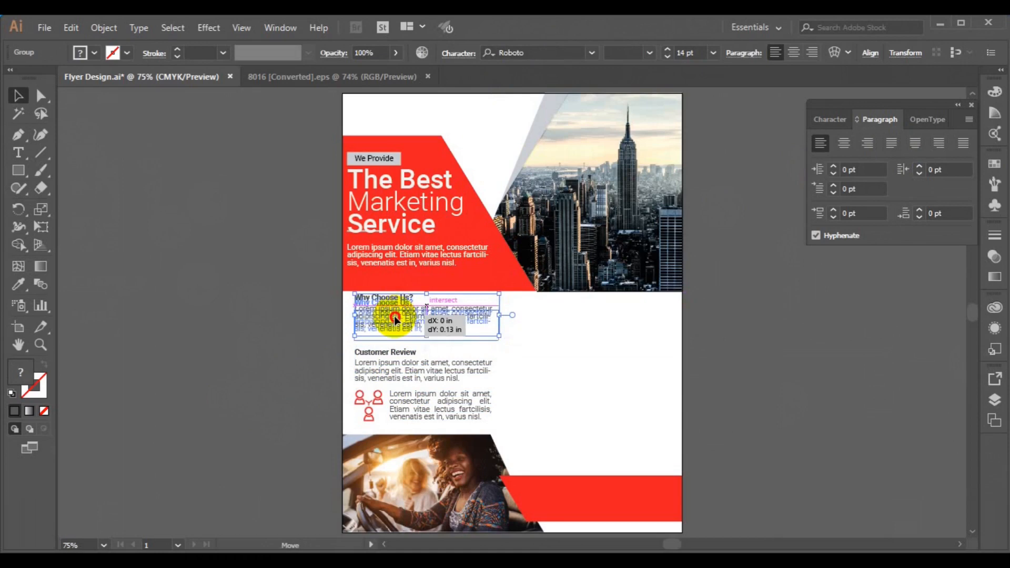
left_click_drag(393, 363, 393, 356)
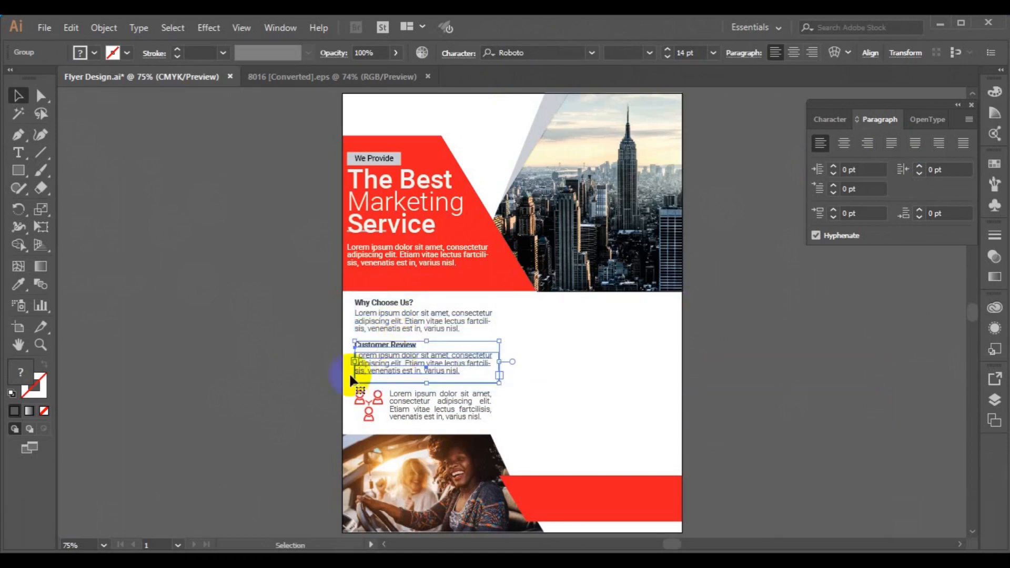
left_click(349, 413)
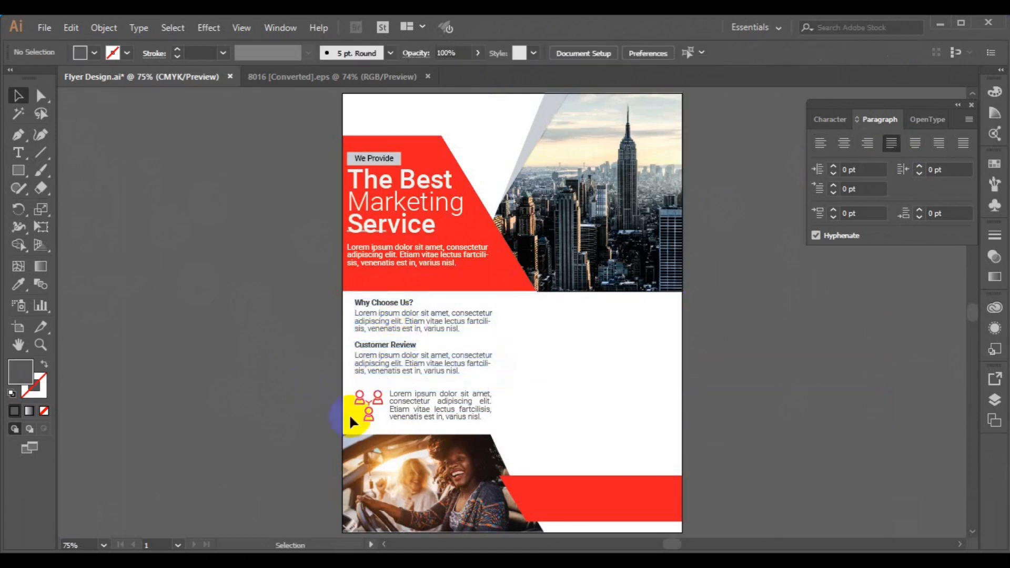
Shift the upper-right anchor point of the red headline shape to the right
left_click(507, 273)
left_click(40, 95)
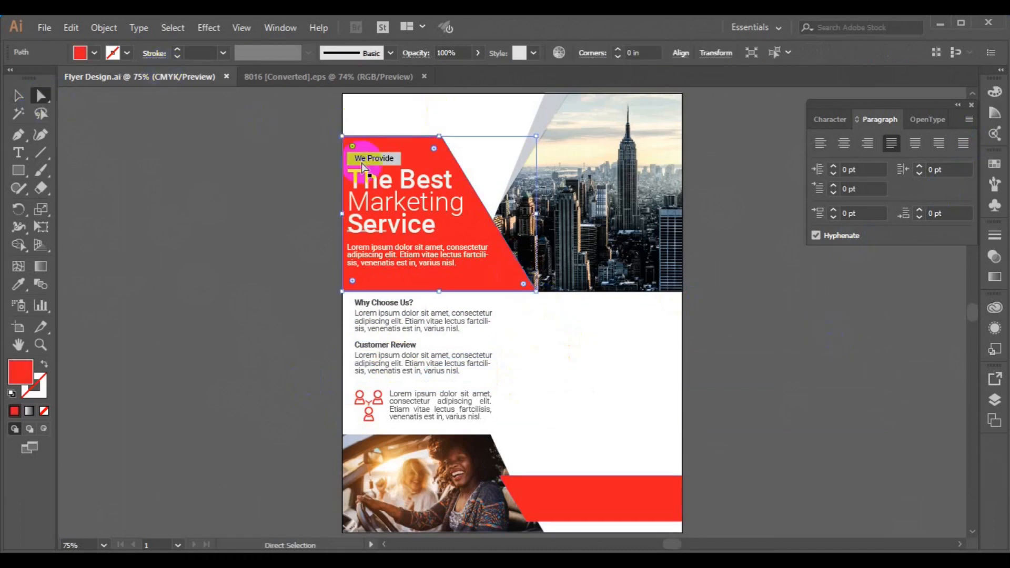
left_click(440, 137)
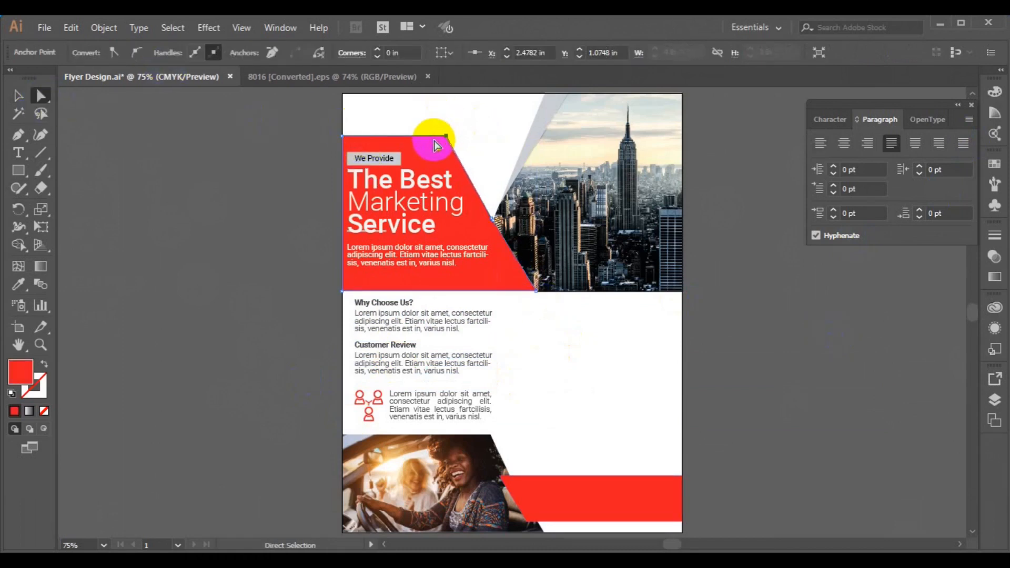
key("Right")
key("Right")
key("Right")
key("Right")
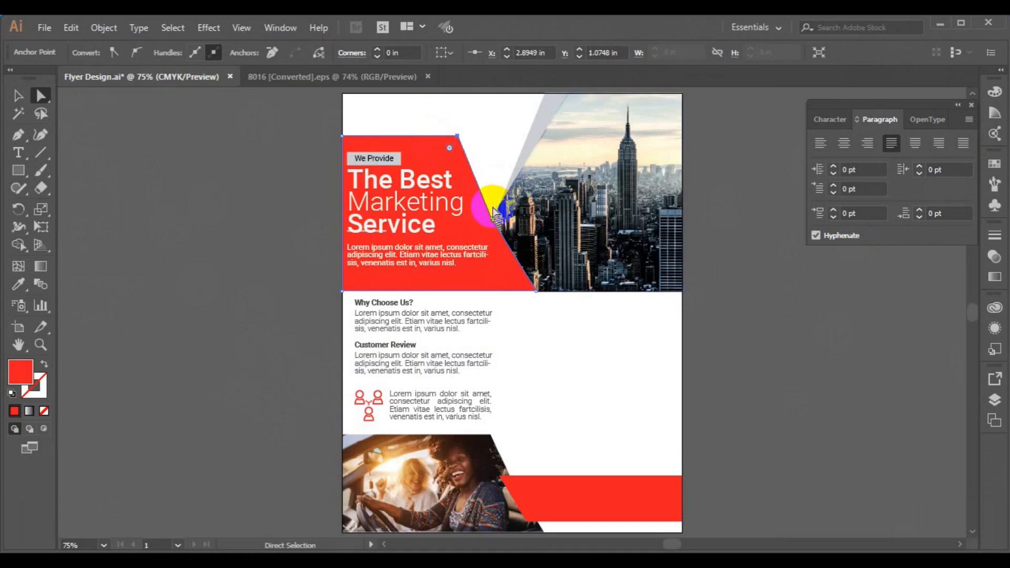
Move the red shape's slanted-edge middle anchor right to X 4.2635 in and its upper-right anchor to X 3.1171 in
left_click_drag(493, 207, 488, 220)
key("Right")
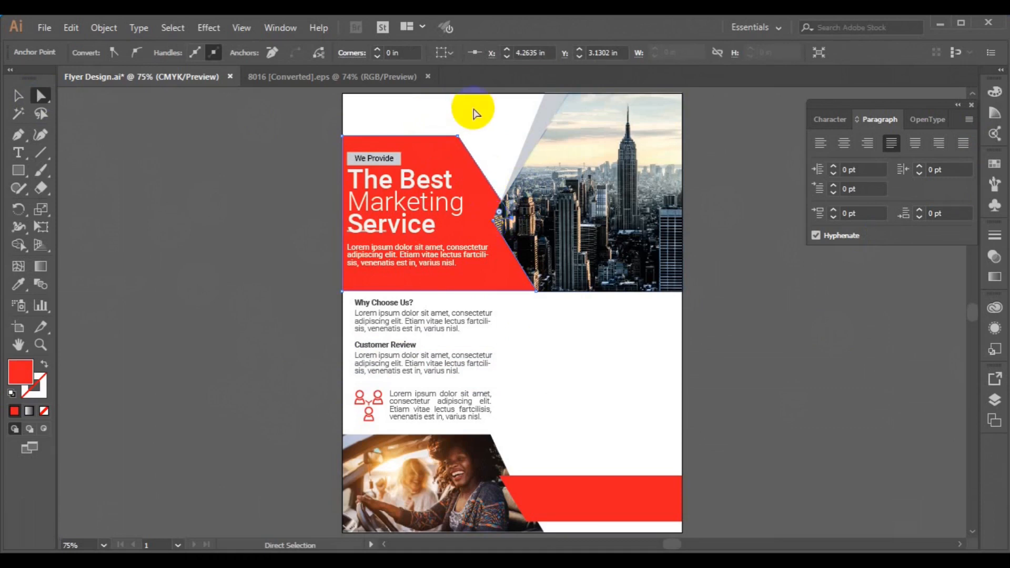
left_click(456, 136)
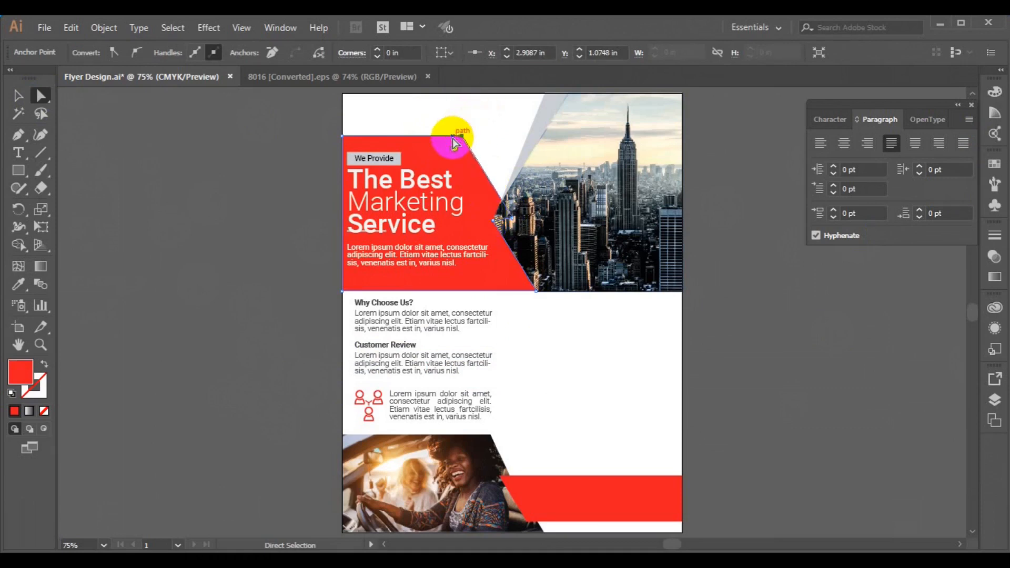
left_click(18, 96)
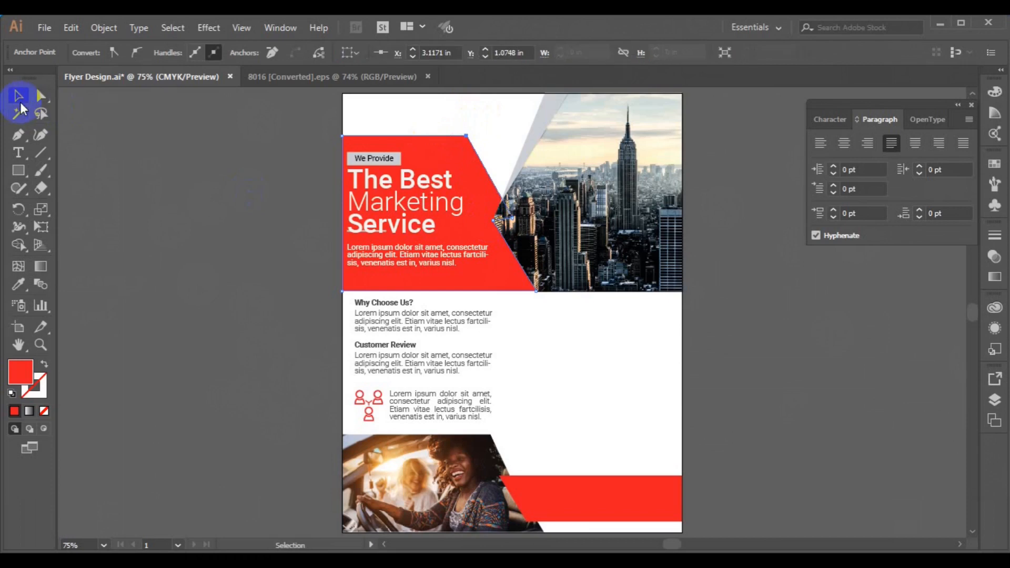
left_click(252, 279)
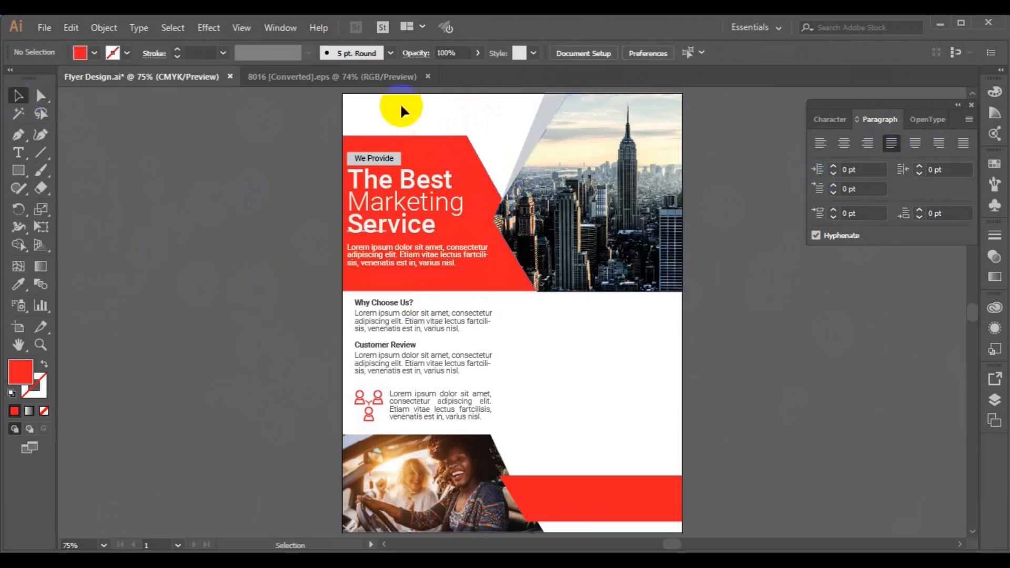
Copy the download icon from 8016 [Converted].eps into the flyer and place it, scaled down, beside the artboard
left_click(391, 78)
left_click_drag(467, 398, 586, 368)
left_click_drag(534, 340, 734, 335)
left_click(500, 384)
Draw a narrow vertical rectangle, about 0.74 by 3.67 in, in the white area beside the text sections
left_click(19, 170)
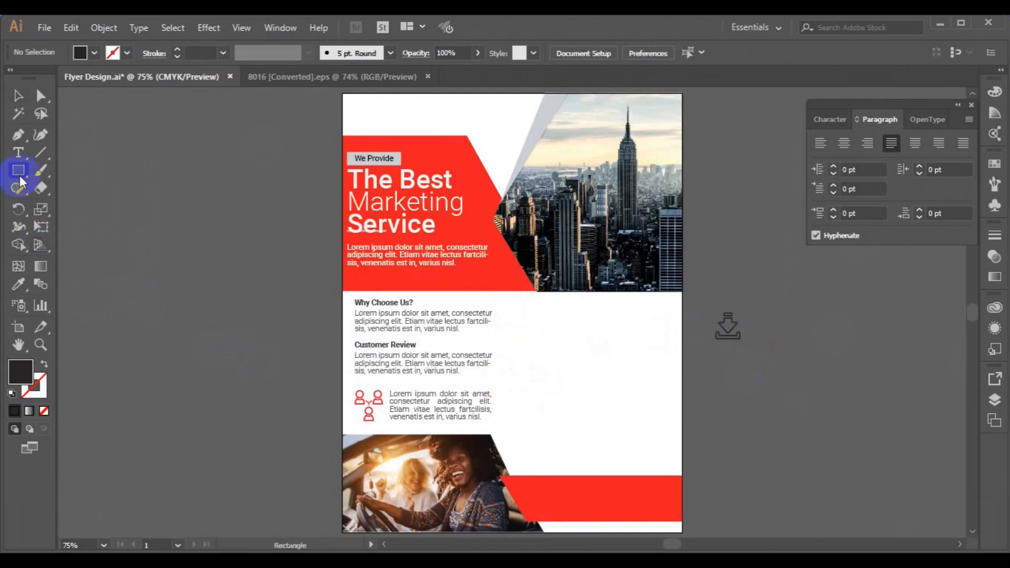
left_click_drag(520, 311, 536, 456)
key("v")
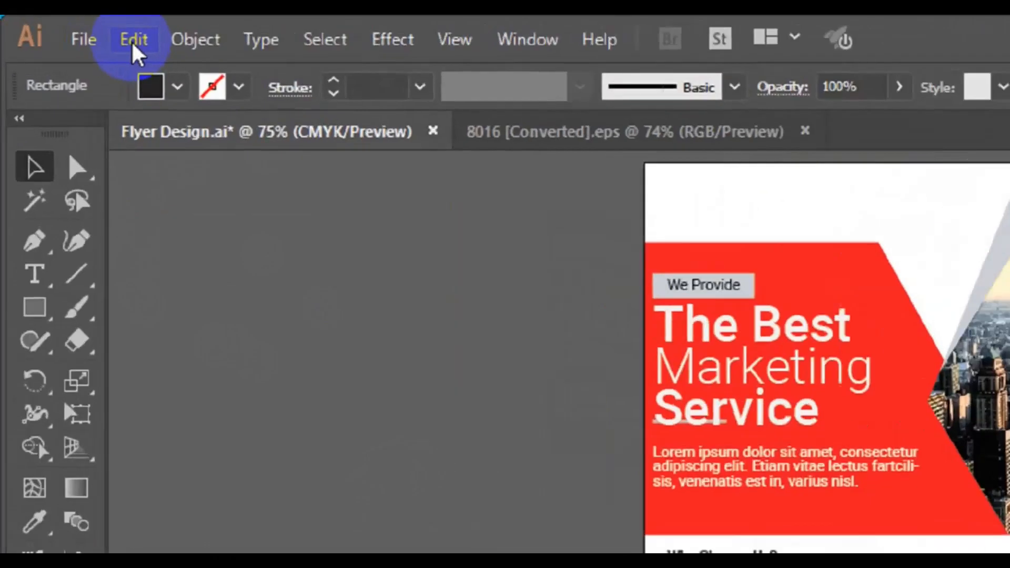
Split the narrow vertical rectangle into a grid of 3 rows with a 0.7 in gutter
left_click(71, 29)
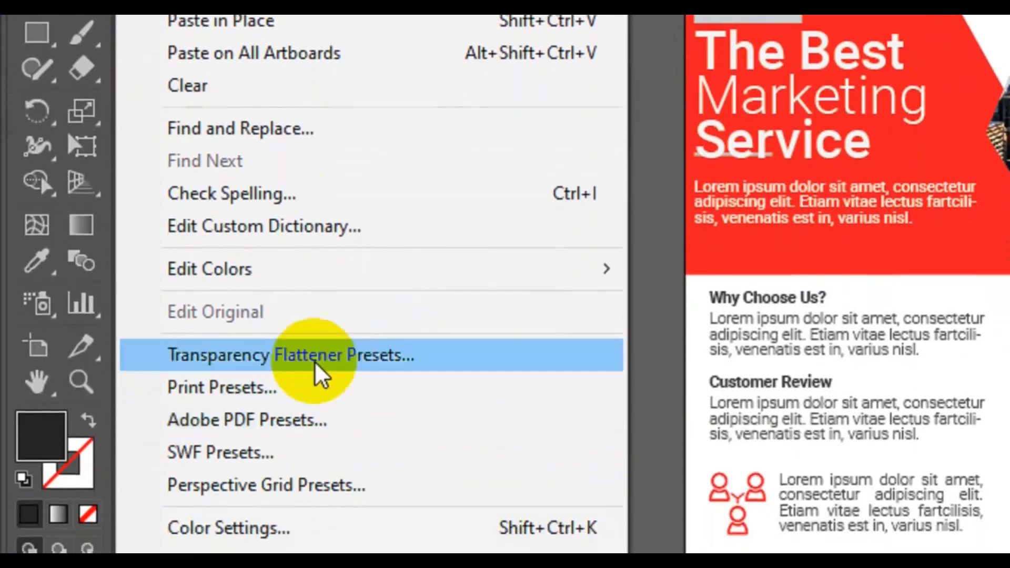
mouse_move(221, 48)
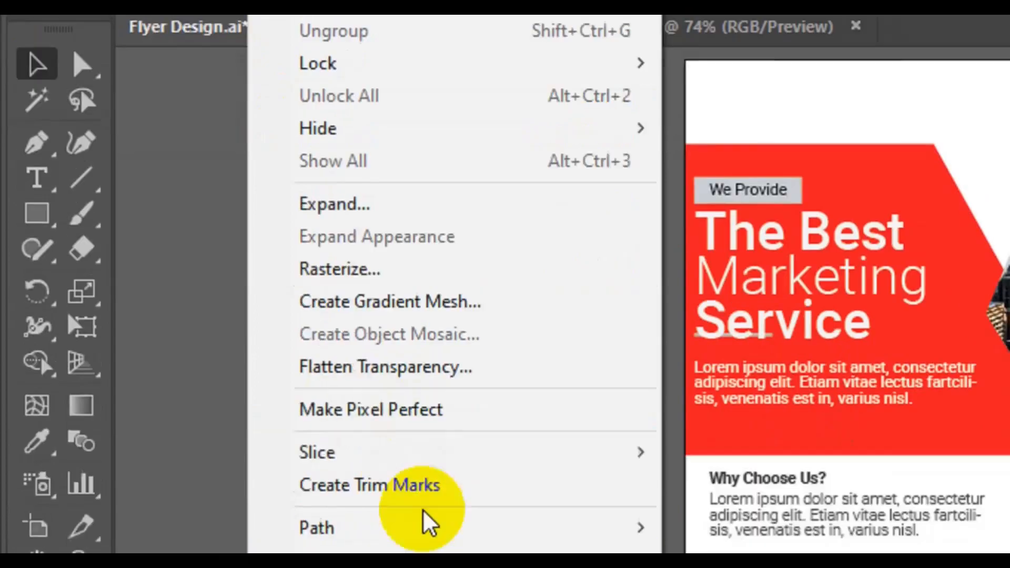
mouse_move(424, 527)
left_click(760, 438)
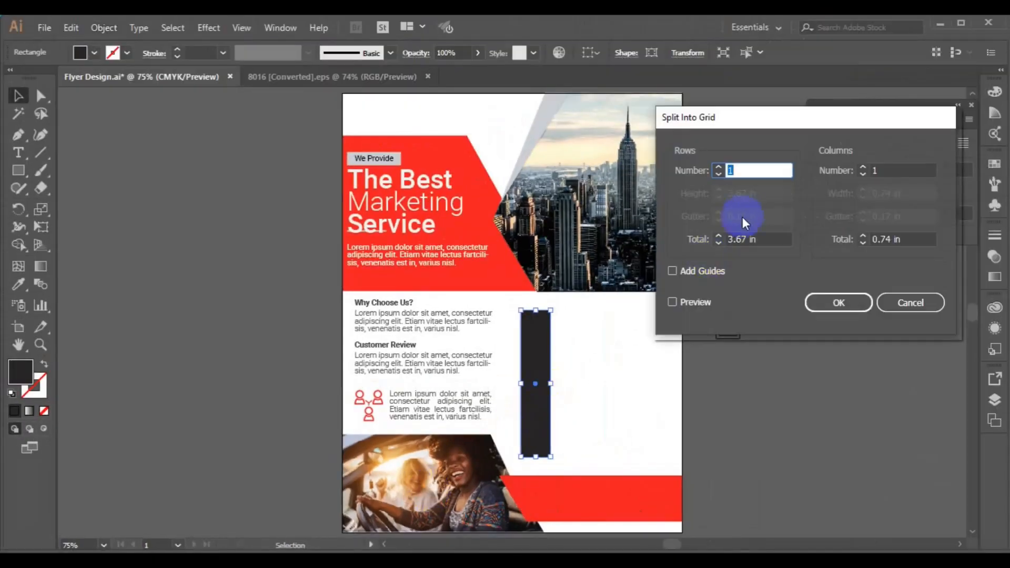
left_click(673, 301)
left_click(720, 167)
left_click(719, 168)
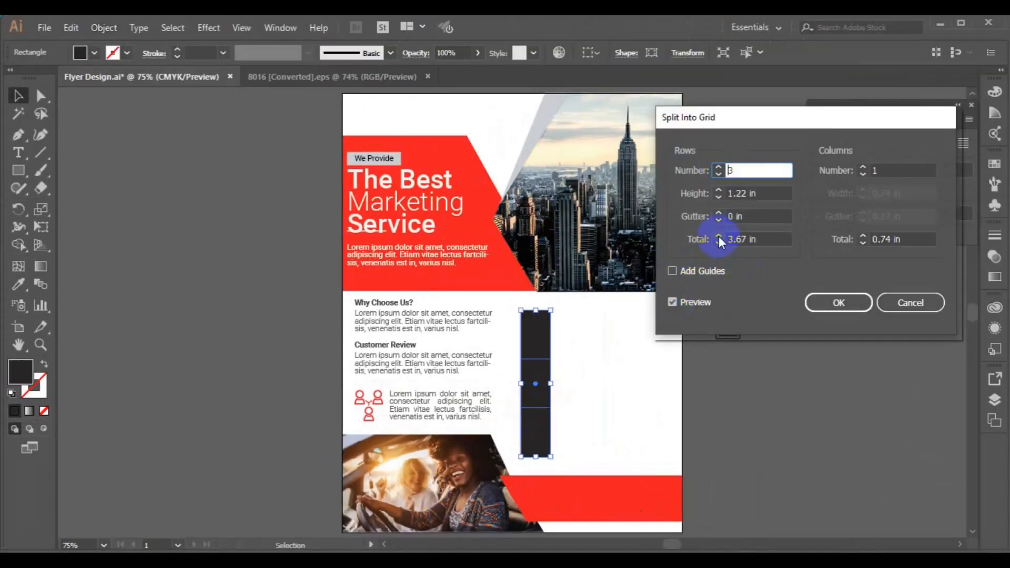
left_click(719, 214)
left_click(718, 213)
left_click(718, 213)
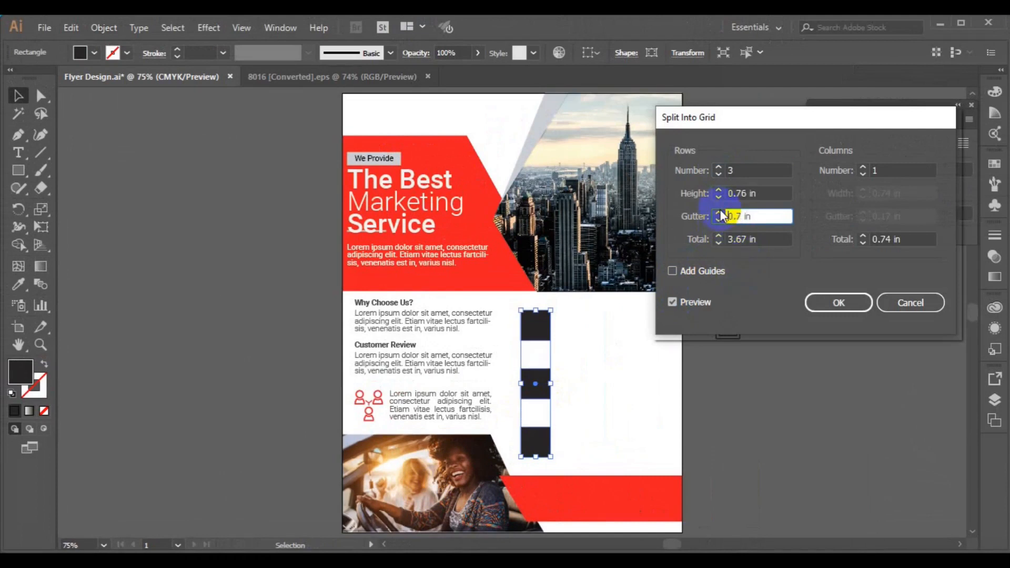
key("Return")
Recolour the top and bottom squares with the red sampled from the headline shape using the Eyedropper
left_click(586, 376)
left_click(535, 384)
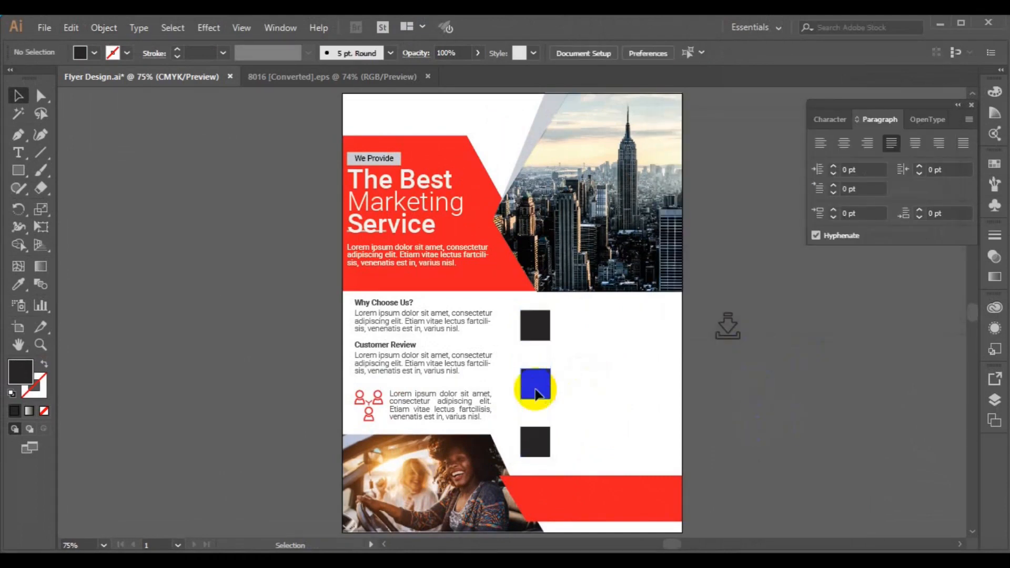
left_click(537, 324)
left_click(19, 284)
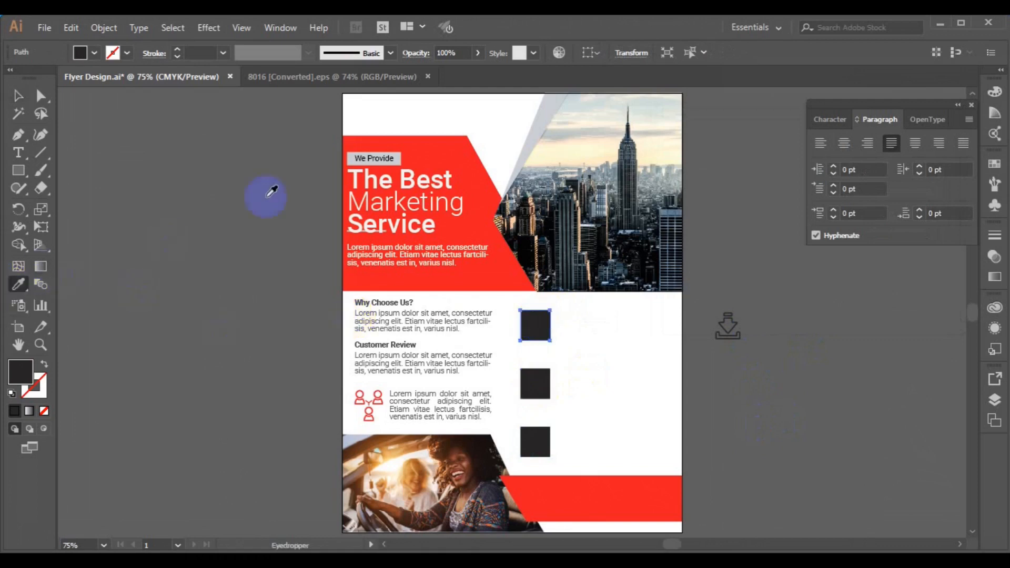
left_click(485, 167)
left_click(17, 95)
left_click(359, 400)
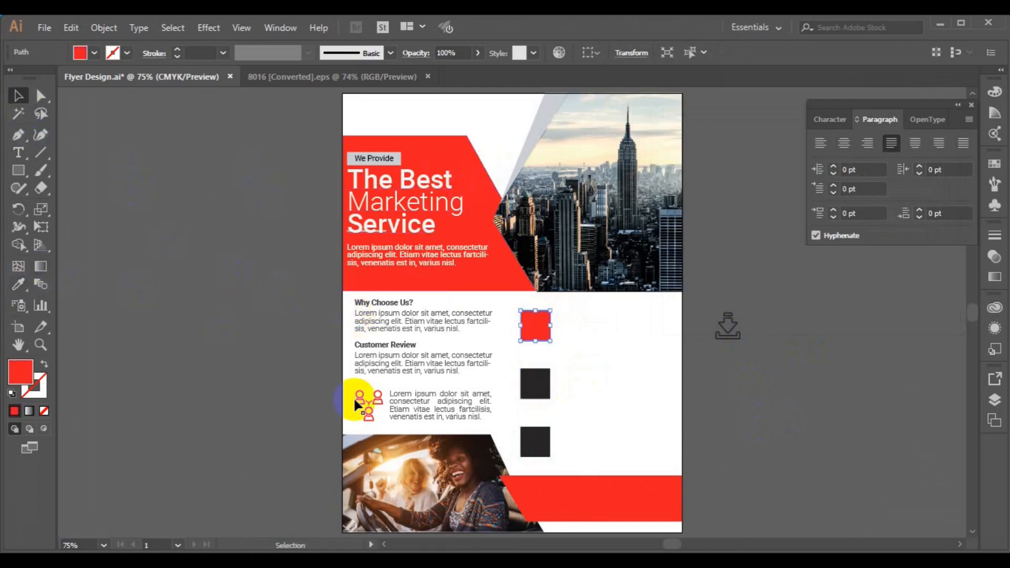
left_click(299, 406)
left_click(535, 441)
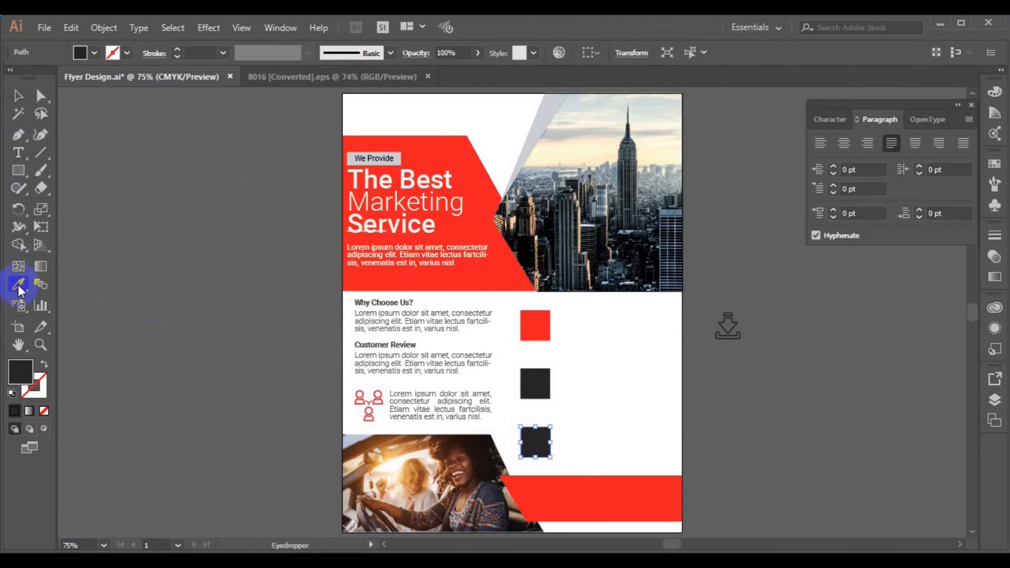
left_click(423, 278)
left_click(18, 95)
Place the download icon on the top red square, scaled to about 0.56 by 0.61 in, and fill it with the lightest grey swatch
left_click_drag(725, 331, 547, 339)
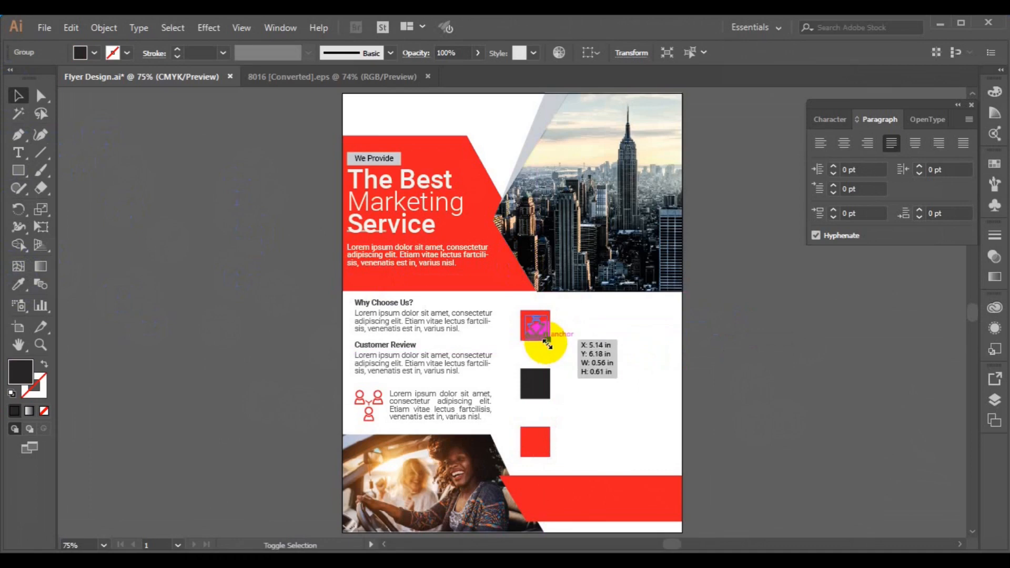
left_click(94, 53)
left_click(124, 122)
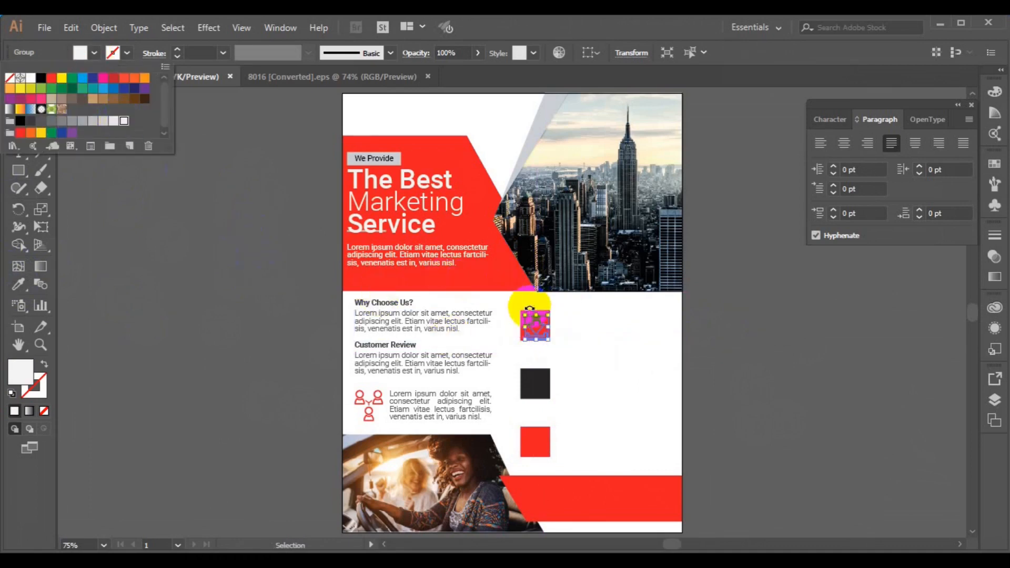
left_click(783, 276)
left_click(775, 278)
Send the top red square behind the download icon and centre the two on each other horizontally and vertically
left_click(539, 333)
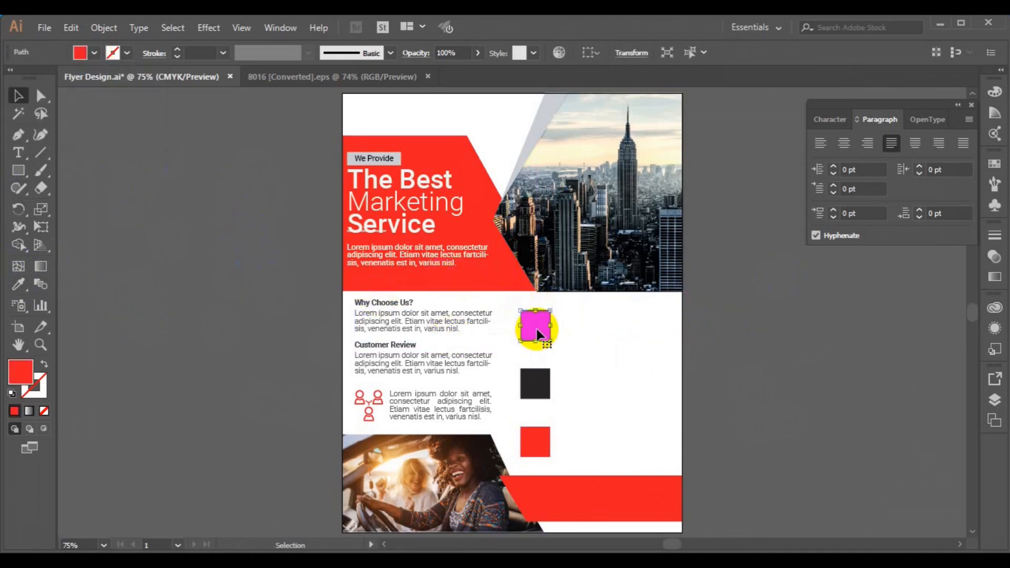
right_click(539, 335)
mouse_move(579, 252)
left_click(751, 302)
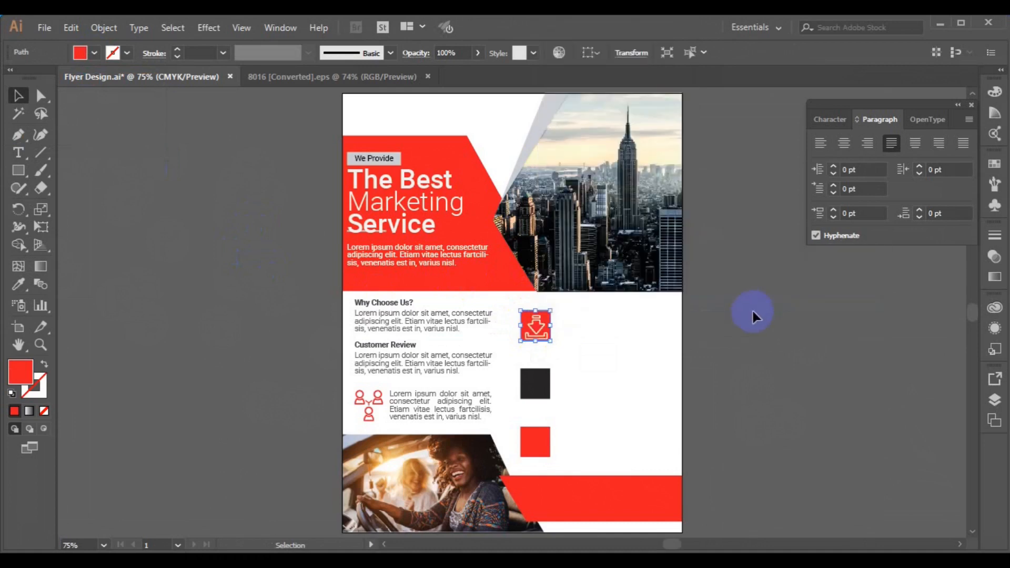
left_click(537, 326, "shift")
left_click(586, 54)
left_click(464, 93)
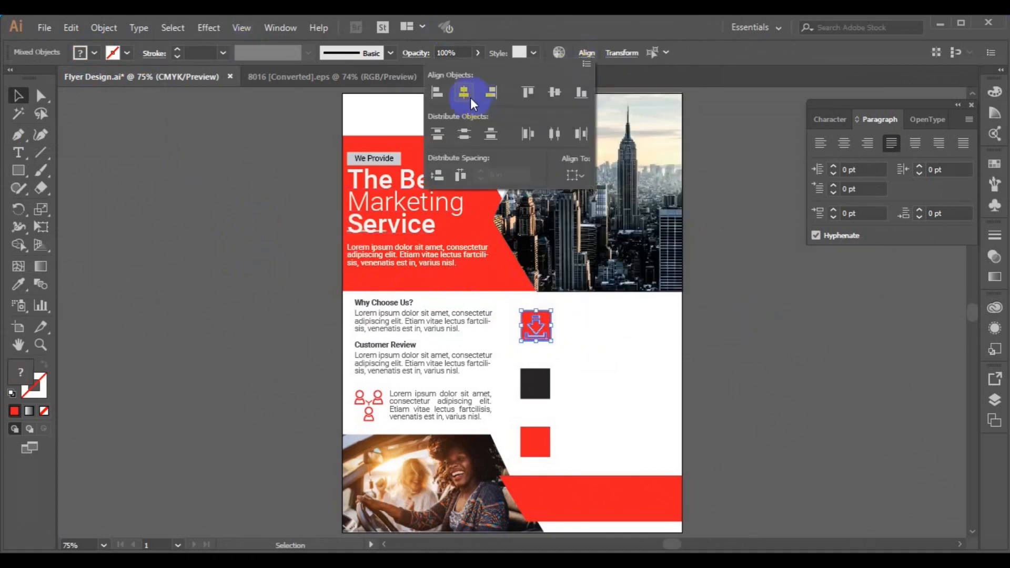
left_click(554, 92)
Align the top icon badge with the dark square below it
left_click(546, 386, "shift")
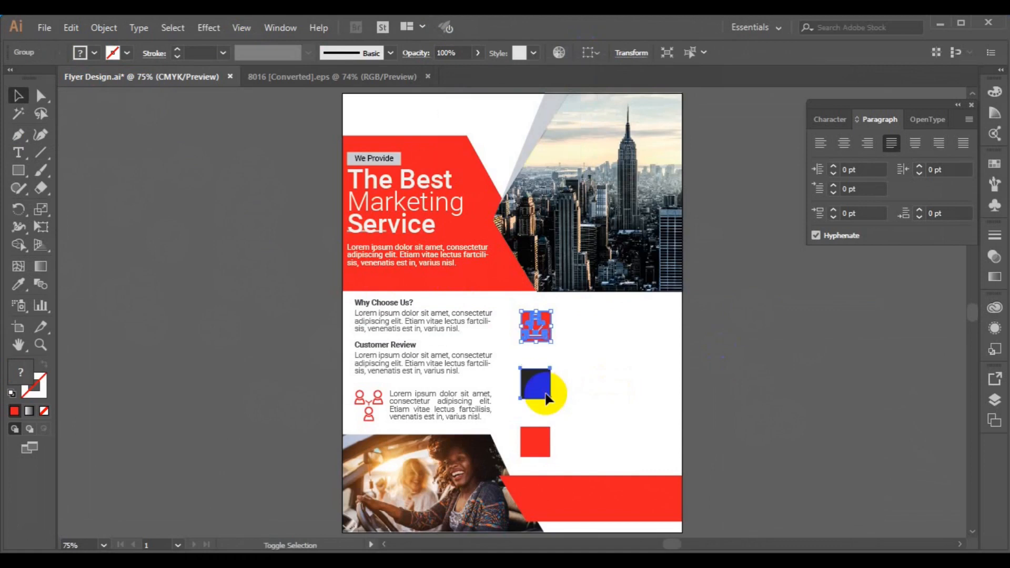
left_click(585, 53)
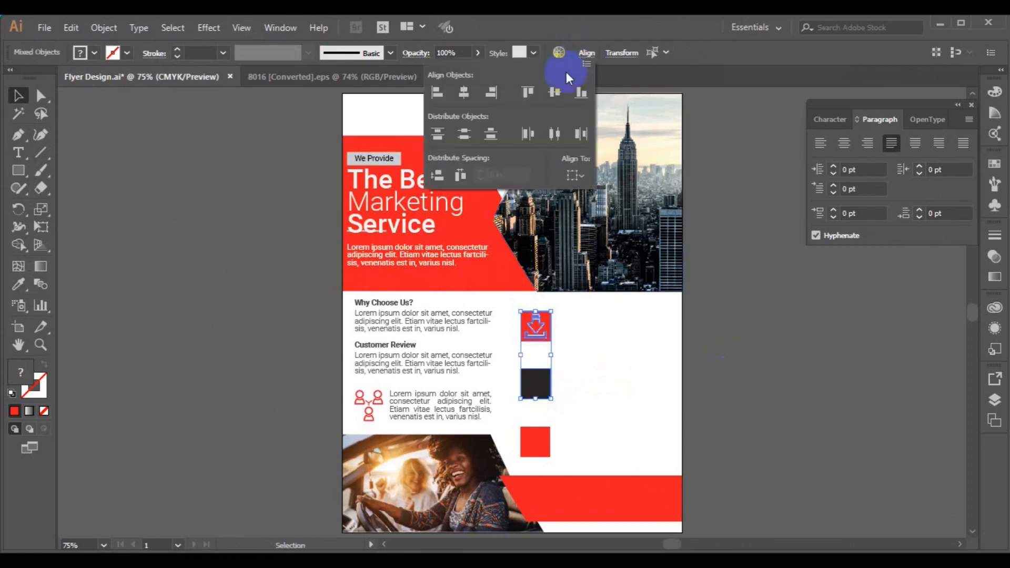
left_click(749, 343)
Ungroup the top icon badge and duplicate its download icon onto the dark middle square
left_click(535, 327)
left_click(104, 28)
left_click(181, 85)
left_click(535, 326)
left_click(534, 335)
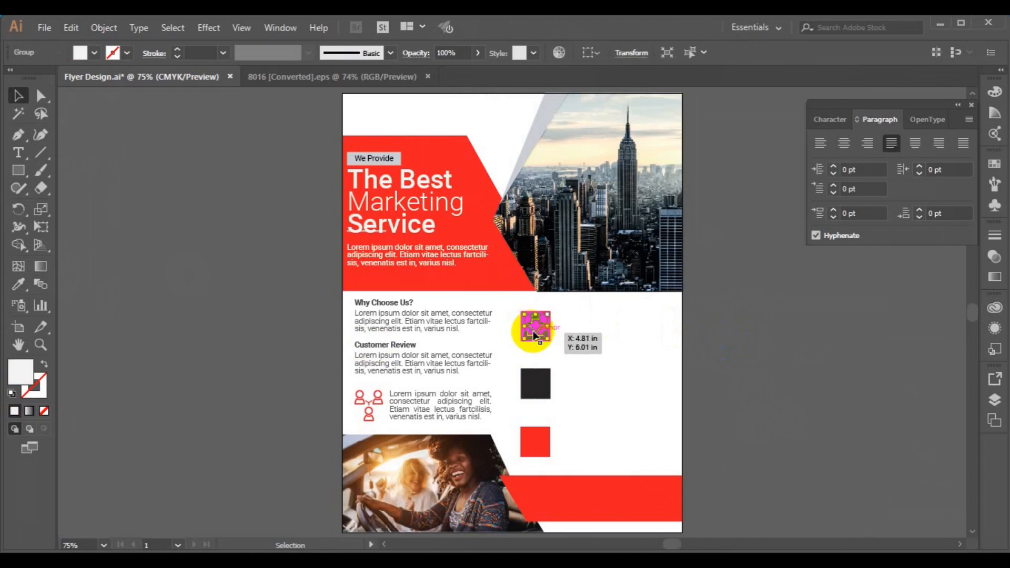
left_click_drag(534, 334, 533, 392)
left_click(703, 389)
Send the dark middle square behind the duplicated download icon
right_click(535, 387)
mouse_move(650, 312)
left_click(757, 358)
left_click(805, 381)
left_click(540, 392)
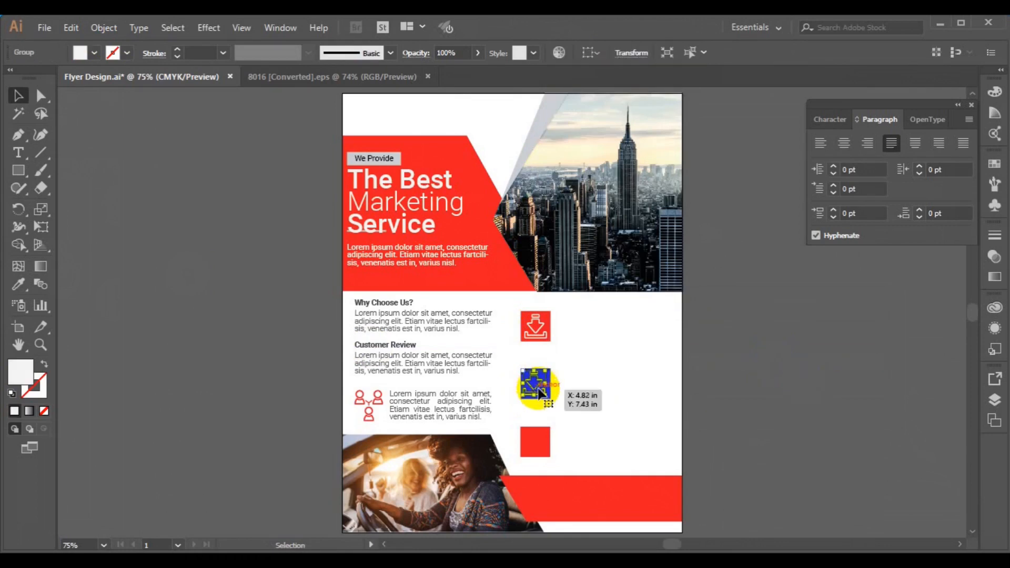
left_click(691, 390)
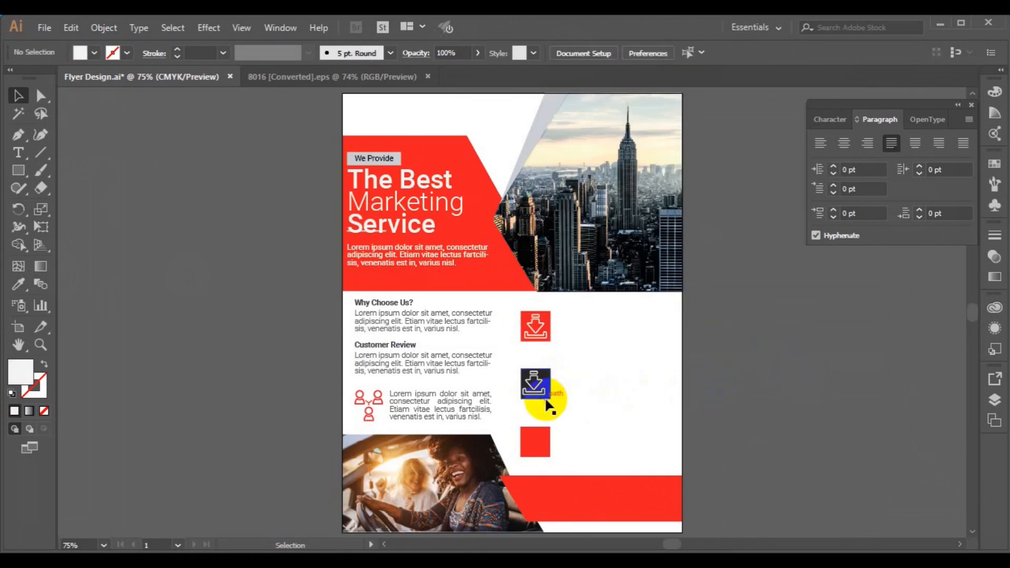
Centre the download icon on the dark middle square and group the two
left_click(546, 400)
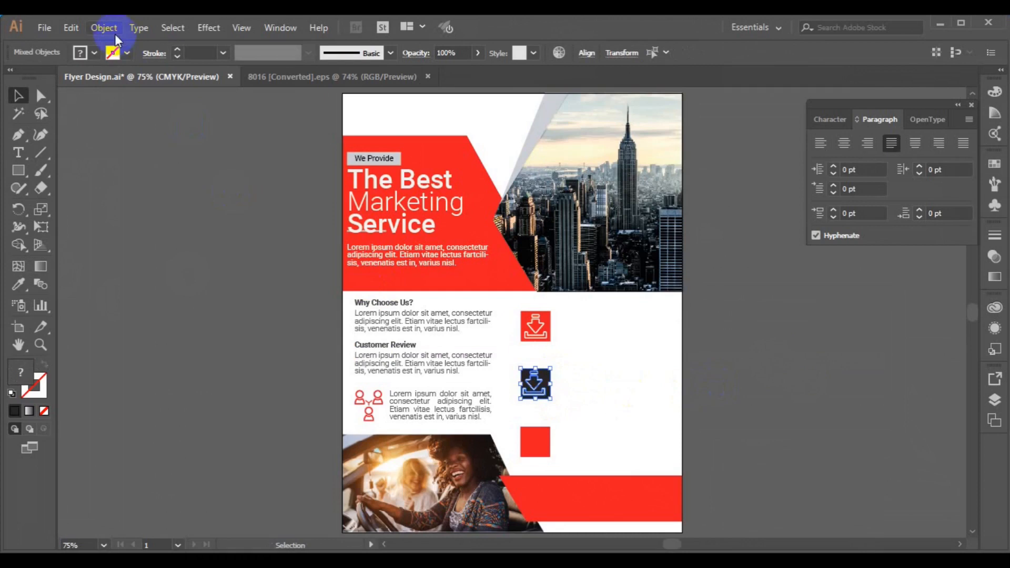
left_click(586, 53)
left_click(548, 97)
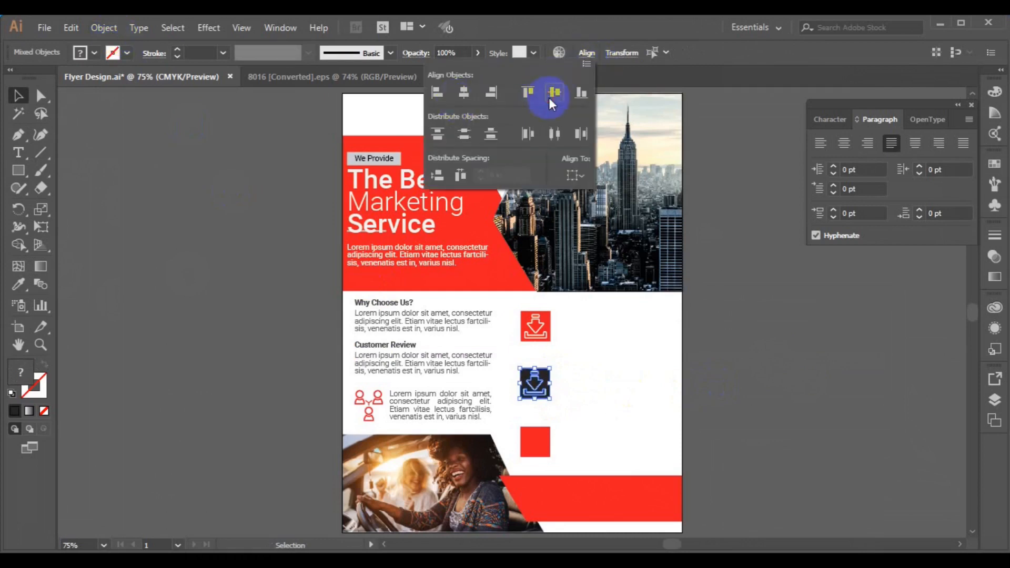
left_click(740, 357)
key("ctrl+g")
Align the top red badge and the dark middle badge to a common horizontal centre
left_click(530, 331, "shift")
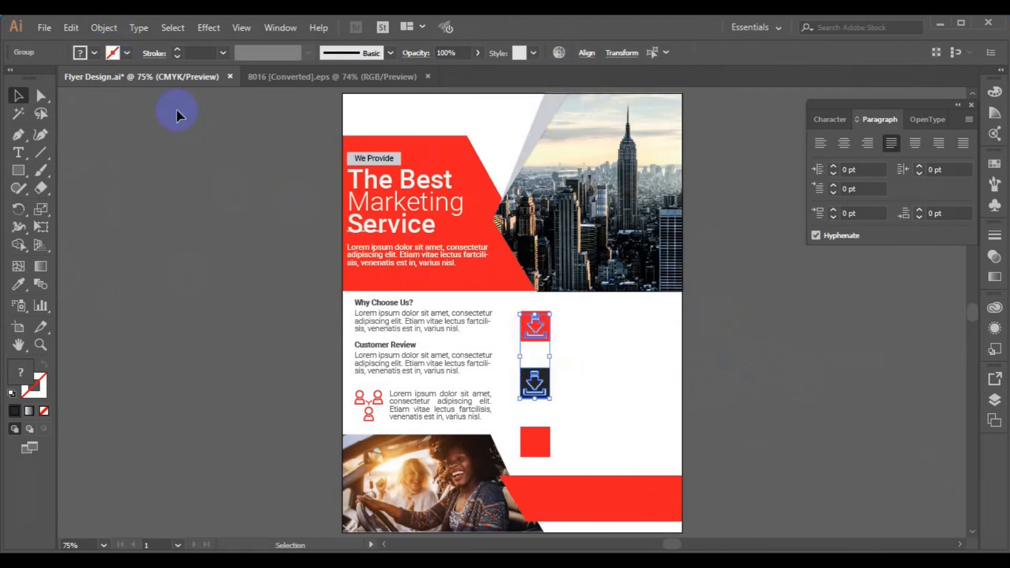
left_click(583, 55)
left_click(469, 91)
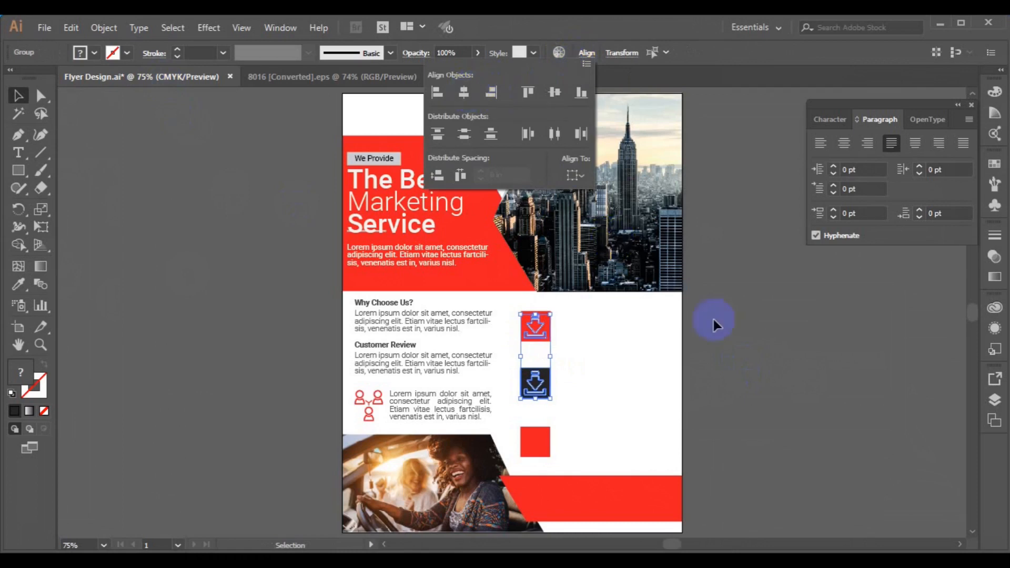
left_click(751, 352)
left_click(751, 353)
Ungroup the dark middle badge and duplicate its download icon onto the bottom red square
left_click(539, 395)
left_click(103, 27)
left_click(173, 81)
left_click(564, 382)
left_click(539, 394)
left_click_drag(539, 394, 540, 451)
Bring the duplicated icon in front of the bottom red square and centre the two horizontally and vertically
right_click(547, 448)
mouse_move(595, 371)
left_click(720, 371)
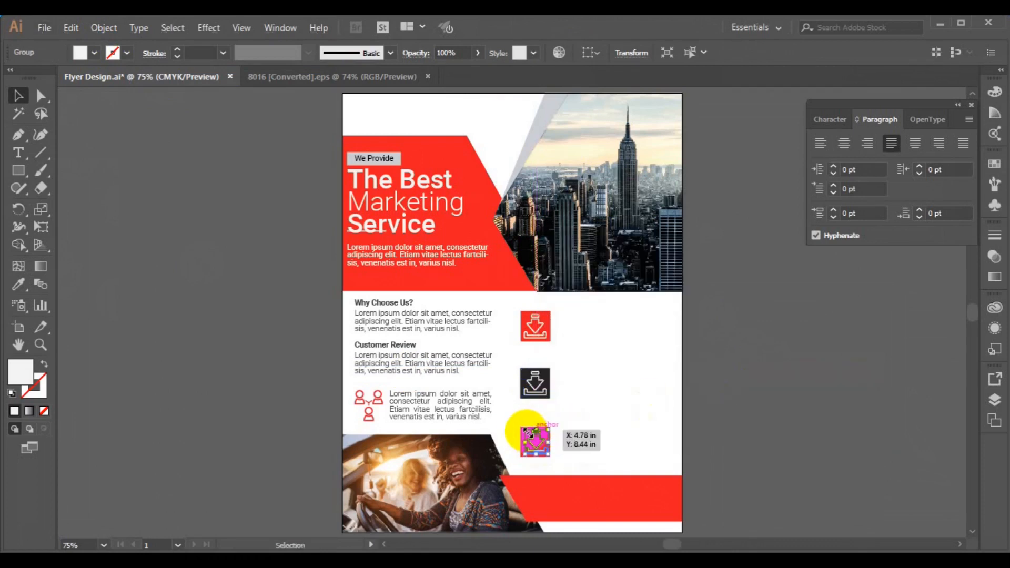
left_click(564, 447)
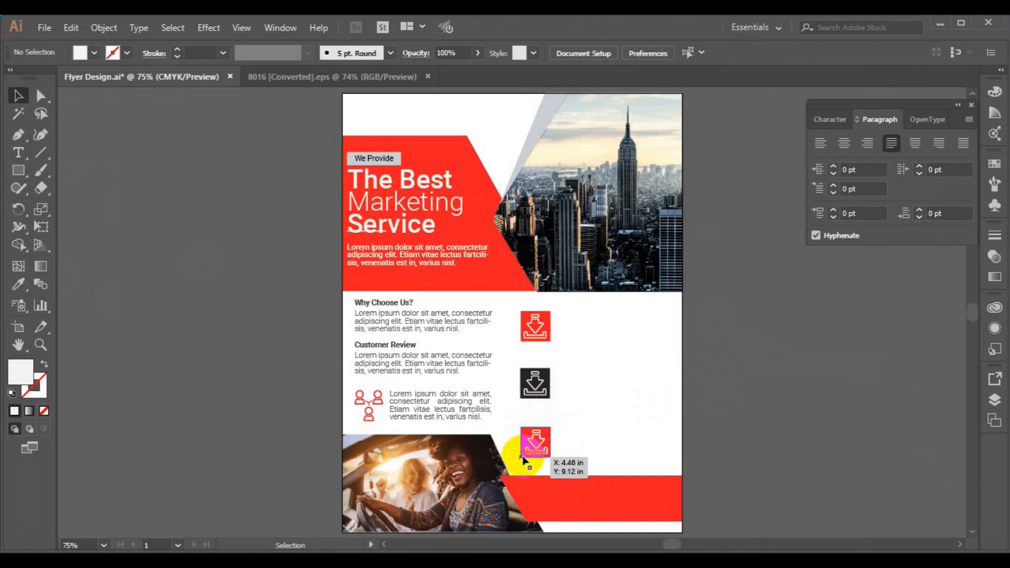
left_click_drag(524, 461, 532, 442)
left_click(586, 52)
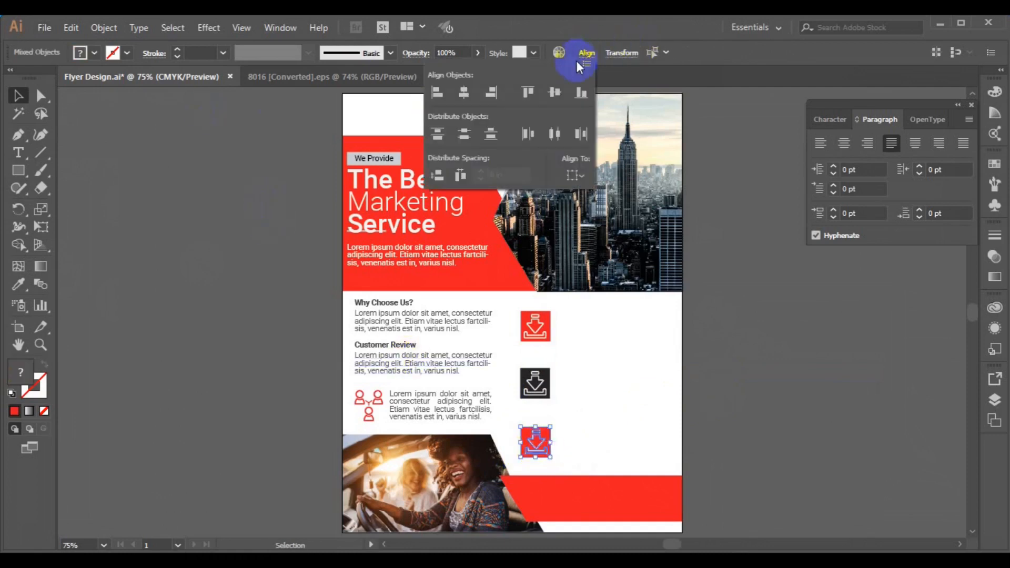
left_click(463, 92)
left_click(552, 94)
Align the bottom red badge with the dark middle badge by their horizontal centres and group them
left_click(535, 384, "shift")
left_click(587, 52)
left_click(468, 95)
key("ctrl+g")
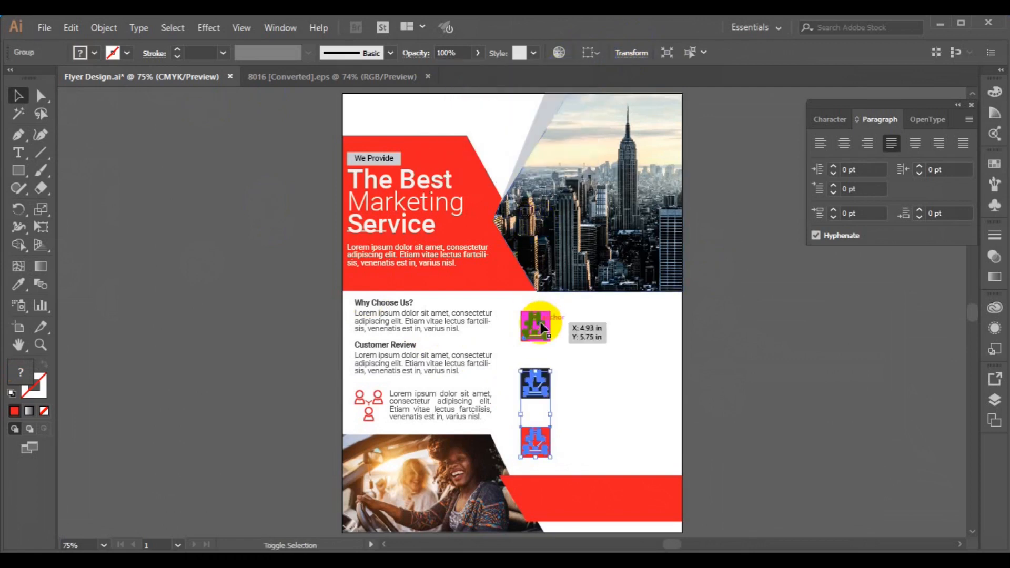
Align all three download-icon badges by their horizontal centres
left_click(535, 326, "shift")
left_click(587, 53)
left_click(463, 96)
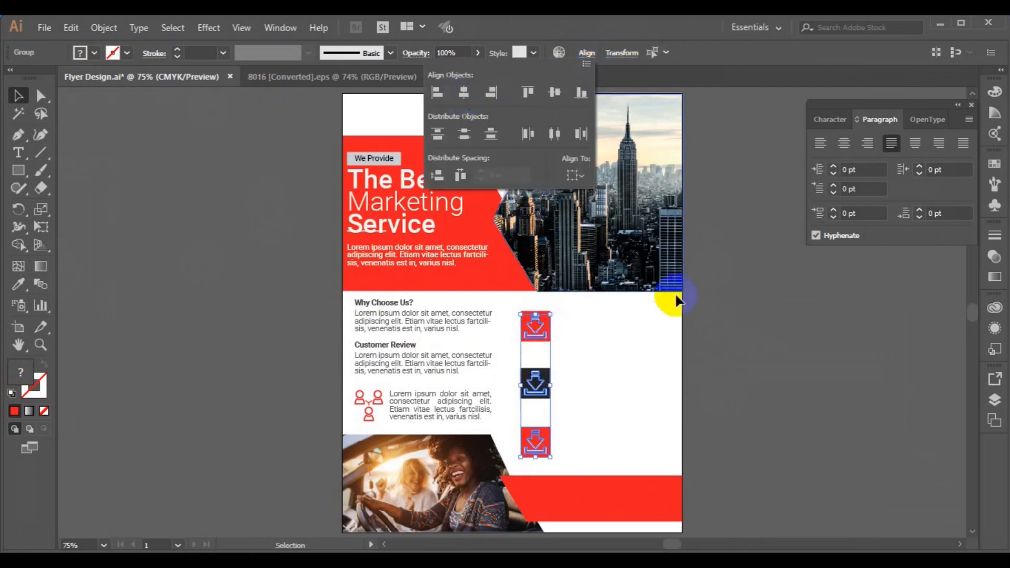
left_click(675, 297)
left_click(771, 392)
Ungroup the dark middle badge and the bottom red badge from each other
left_click(545, 395)
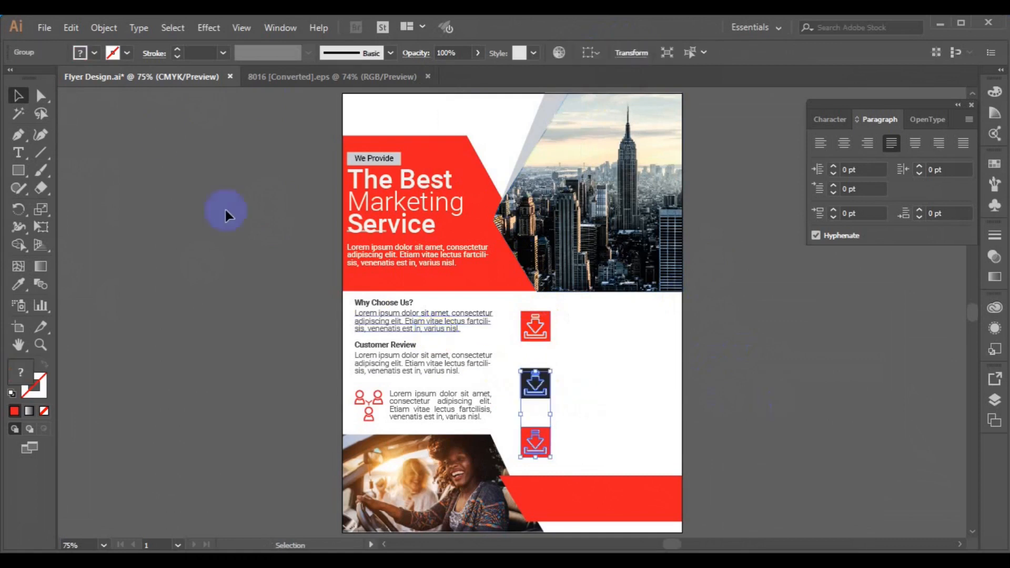
left_click(103, 28)
left_click(168, 75)
left_click(539, 386)
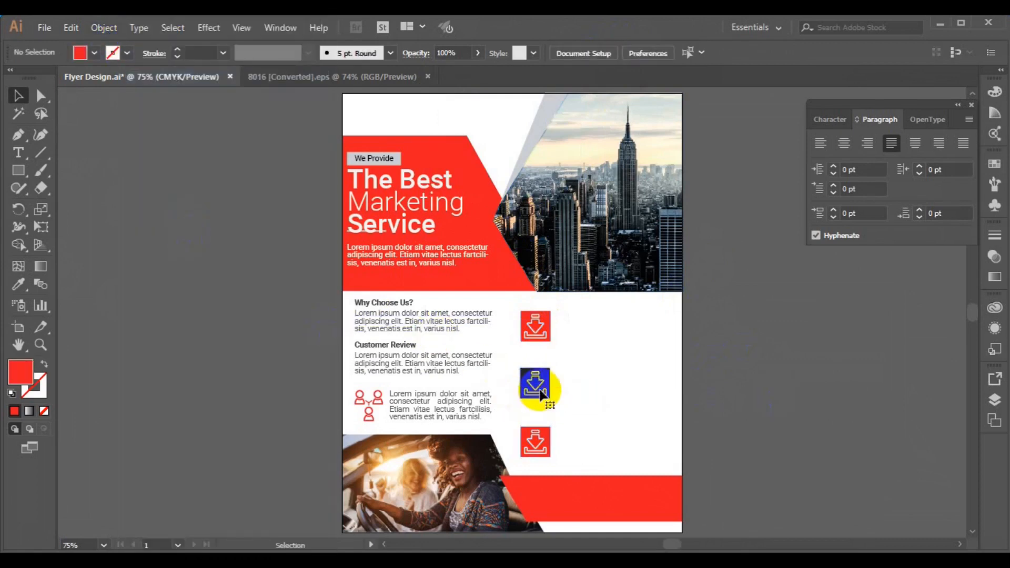
left_click(729, 389)
left_click(533, 374)
left_click(717, 348)
left_click(550, 383)
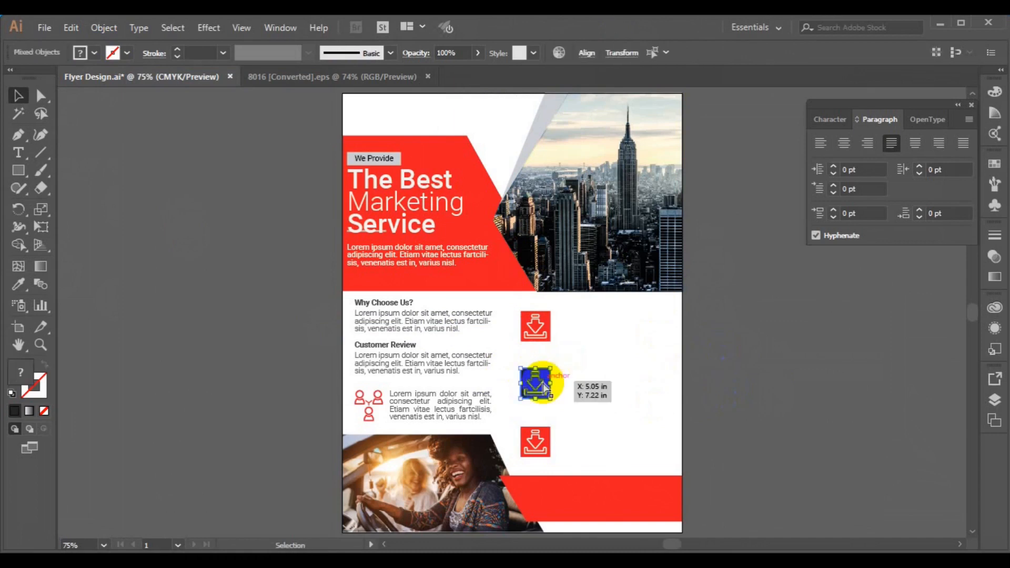
left_click(729, 379)
Add the text "Business Solution" and place it beside the top download-icon badge
left_click(18, 153)
left_click(236, 298)
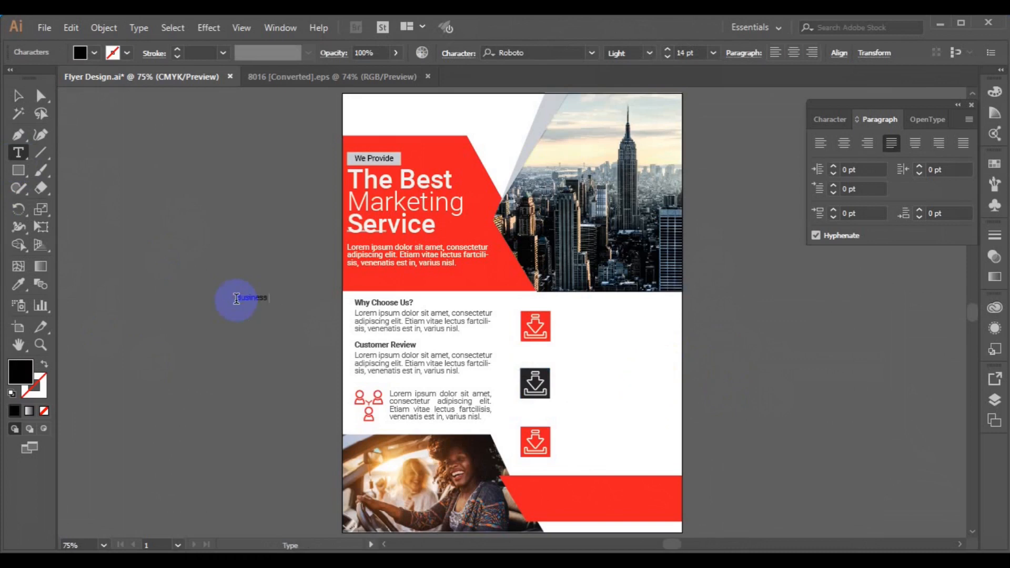
left_click(21, 94)
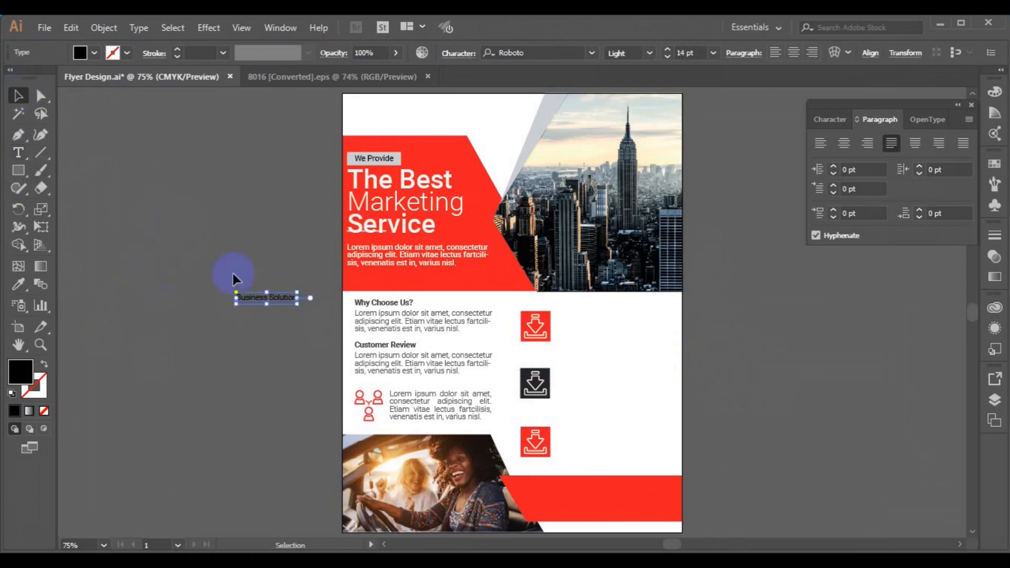
left_click_drag(272, 304, 598, 325)
Duplicate the "Customer Review" text block beside the top download-icon badge and delete the "Business Solution" text
left_click(465, 362)
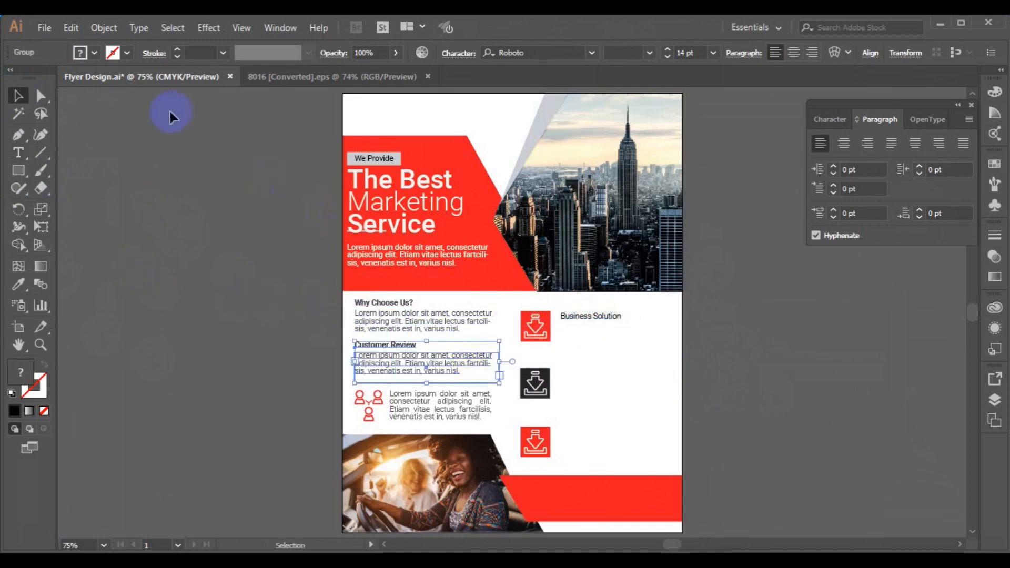
left_click_drag(450, 368, 646, 347)
left_click(650, 294)
left_click(613, 317)
key("Delete")
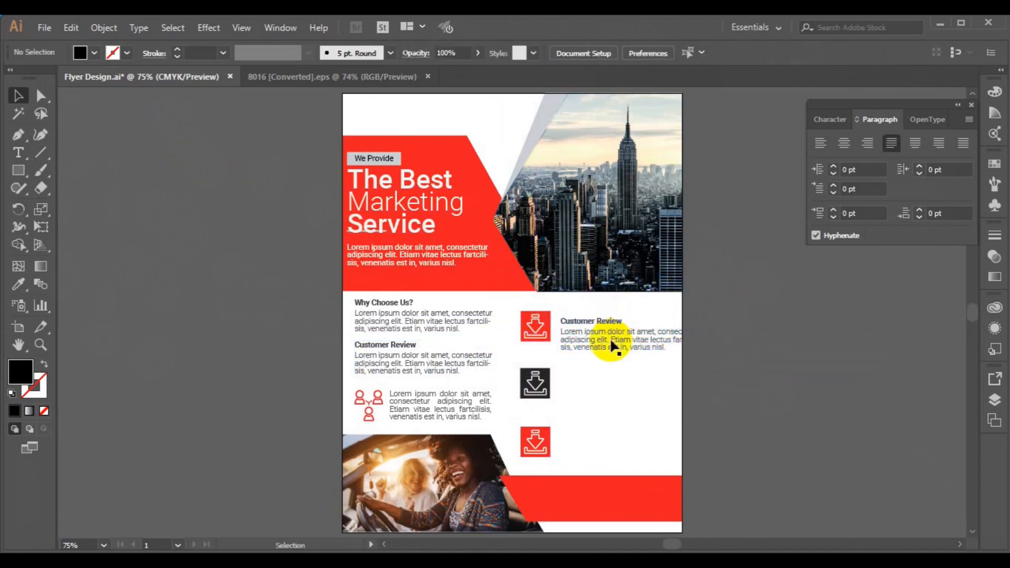
Ungroup the copied "Customer Review" block, narrow its paragraph frame to fit inside the page, and justify it with the last line aligned left
left_click(594, 342)
left_click(102, 28)
left_click(165, 71)
left_click(646, 356)
left_click(704, 351)
left_click_drag(704, 351, 666, 358)
left_click(673, 346)
left_click(673, 346)
left_click(892, 145)
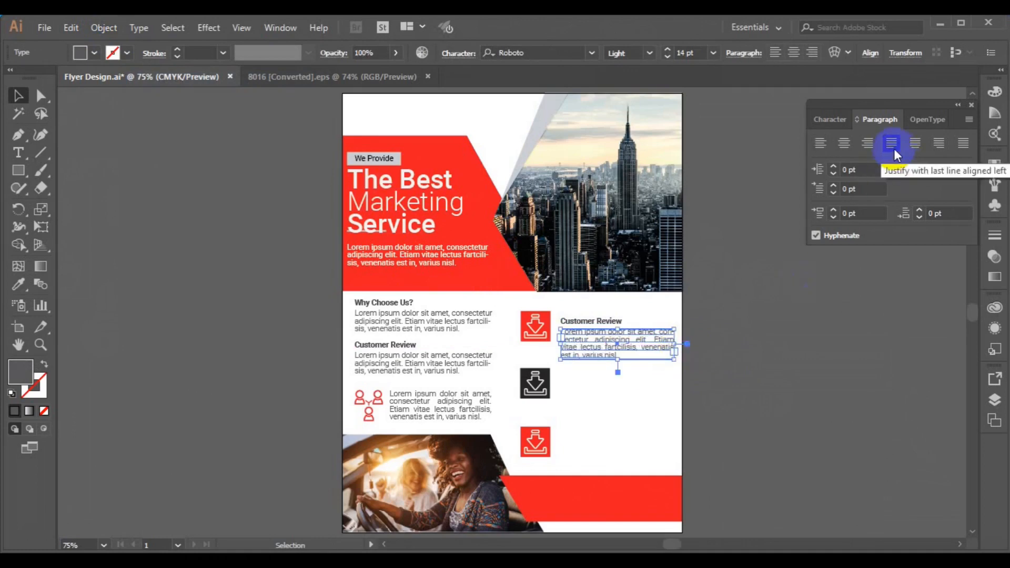
Replace the copied "Customer Review" heading beside the top badge with "Business Solution"
left_click(578, 320, "shift")
left_click(839, 53)
left_click(590, 320)
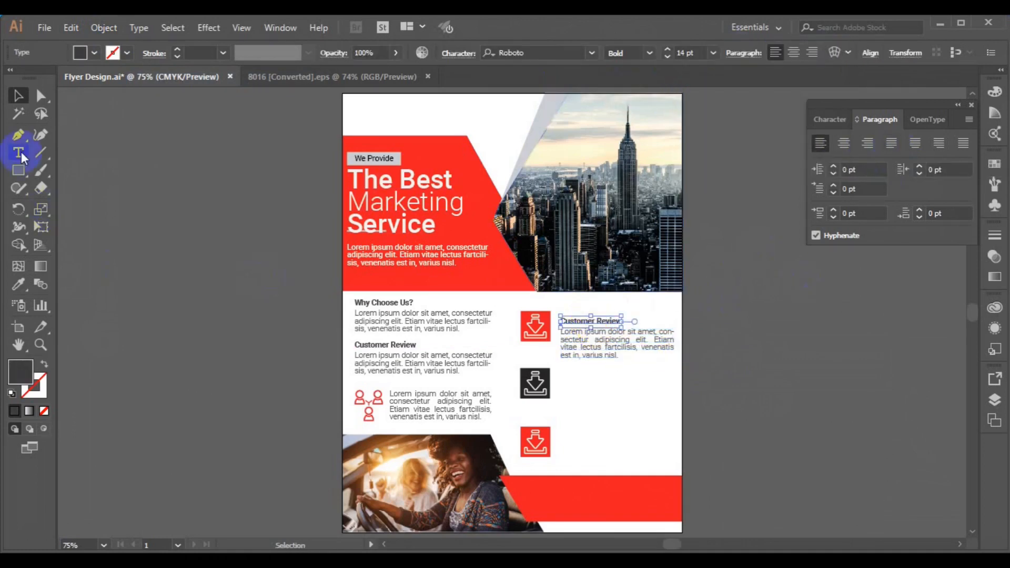
key("ctrl+a")
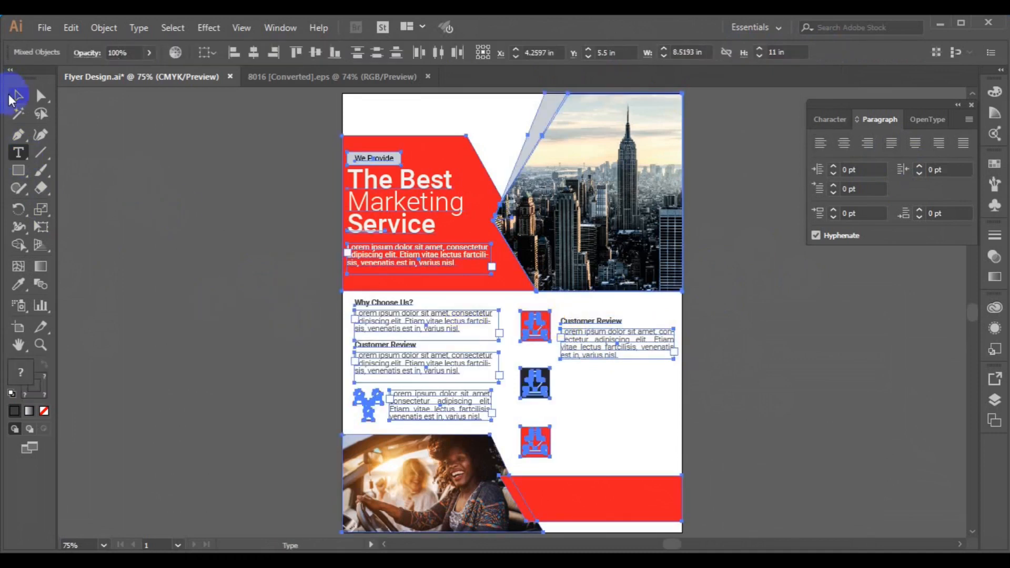
left_click(17, 96)
left_click(331, 294)
key("t")
left_click(561, 321)
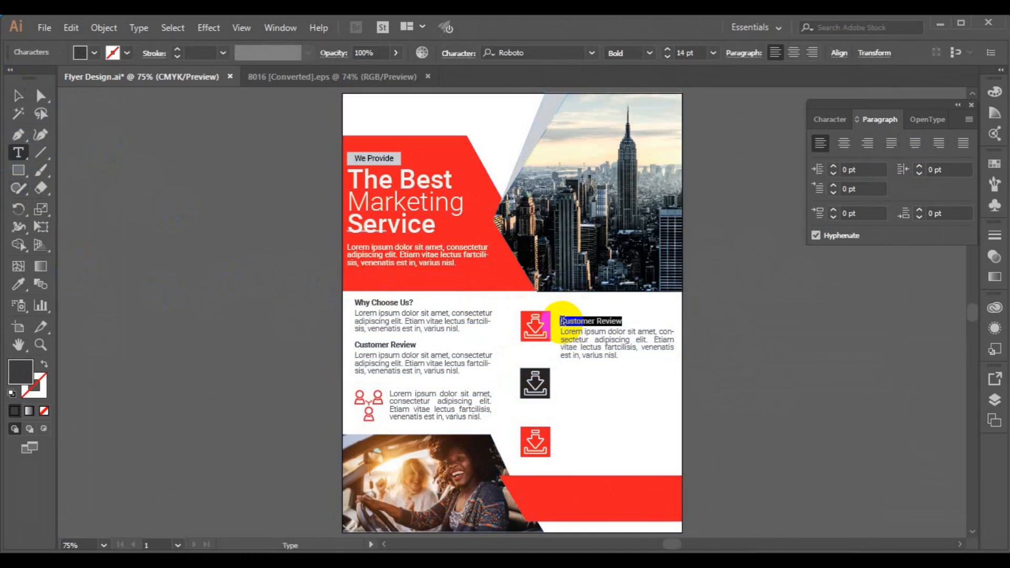
type("Business Solution")
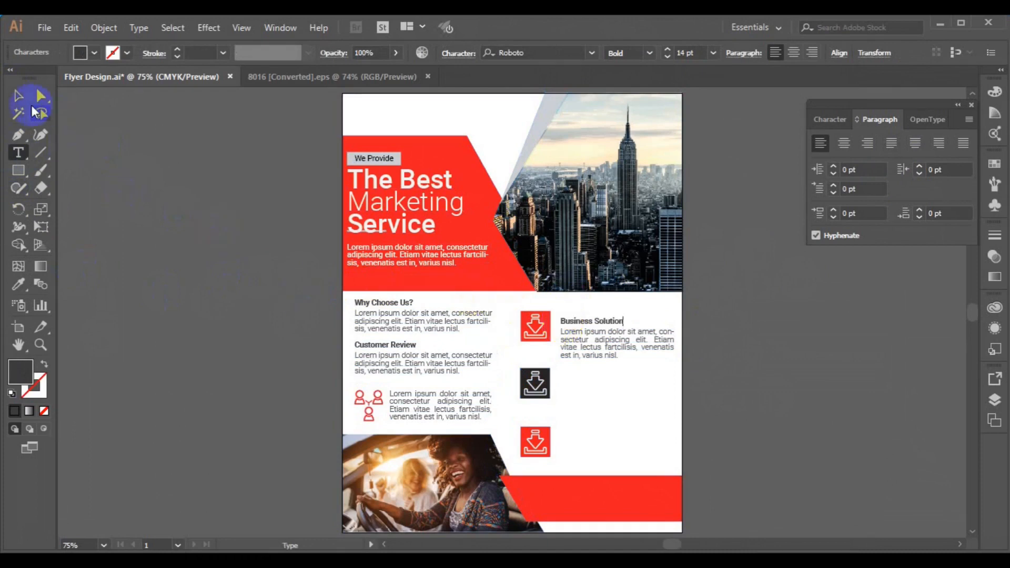
Group the "Business Solution" heading with its paragraph and move the block up about 0.16 in
left_click(15, 104)
left_click(577, 362, "shift")
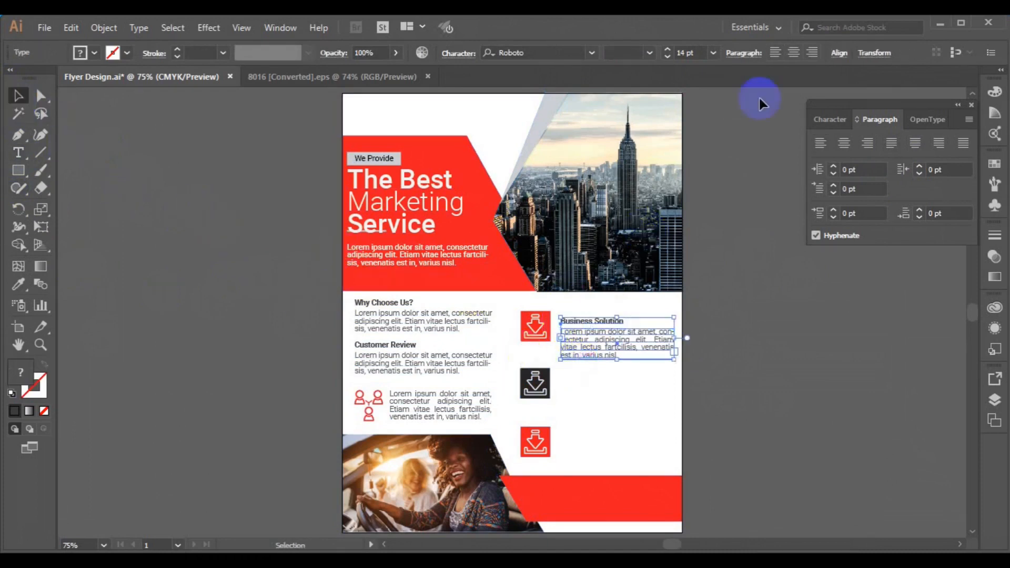
left_click(839, 53)
left_click(773, 346)
key("ctrl+g")
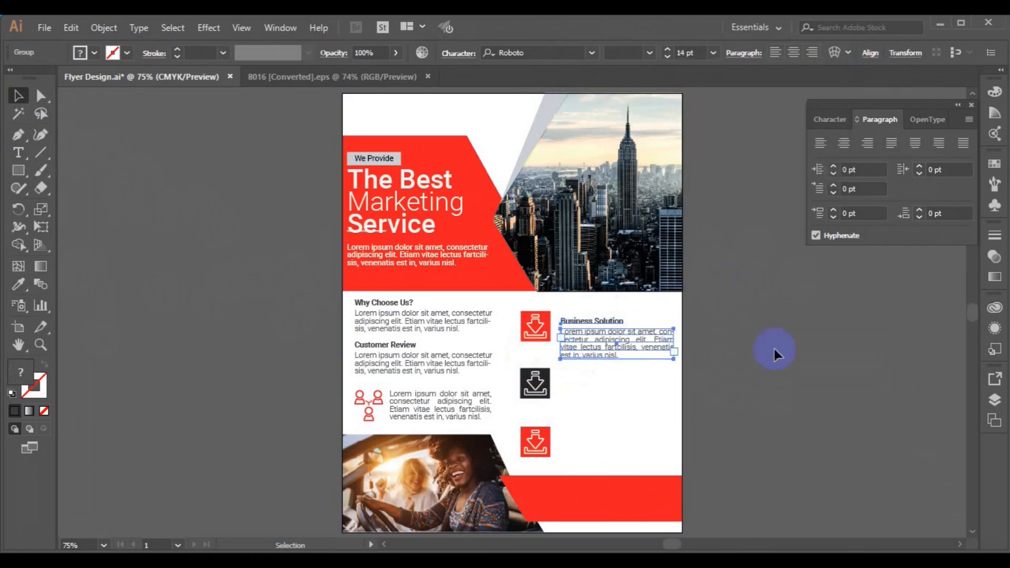
left_click_drag(600, 346, 600, 340)
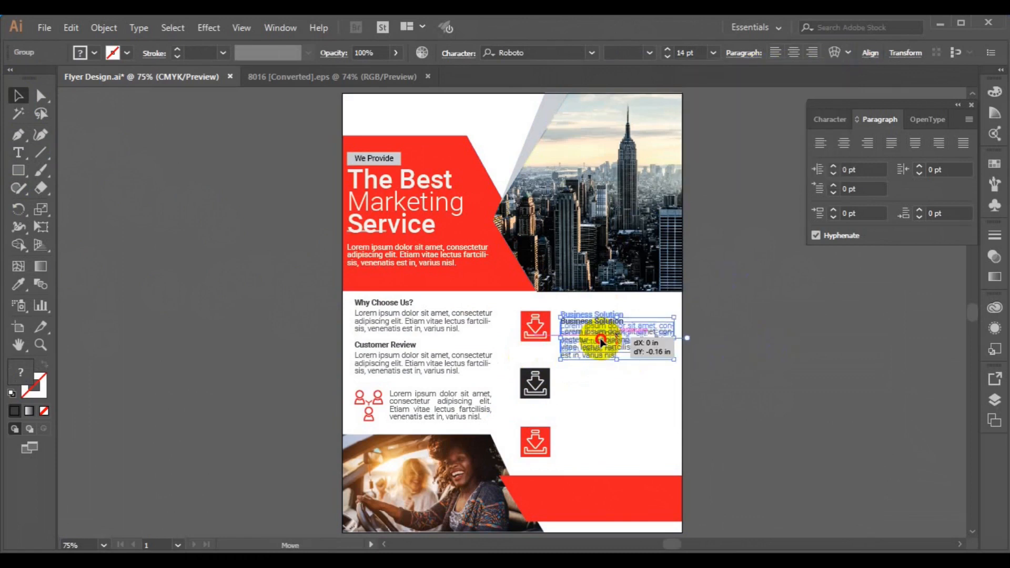
Try to group the top badge's square and icon and align the badge with the text block's top edge
left_click(532, 343, "shift")
left_click(756, 346)
left_click(543, 340)
left_click(713, 304)
left_click(547, 319)
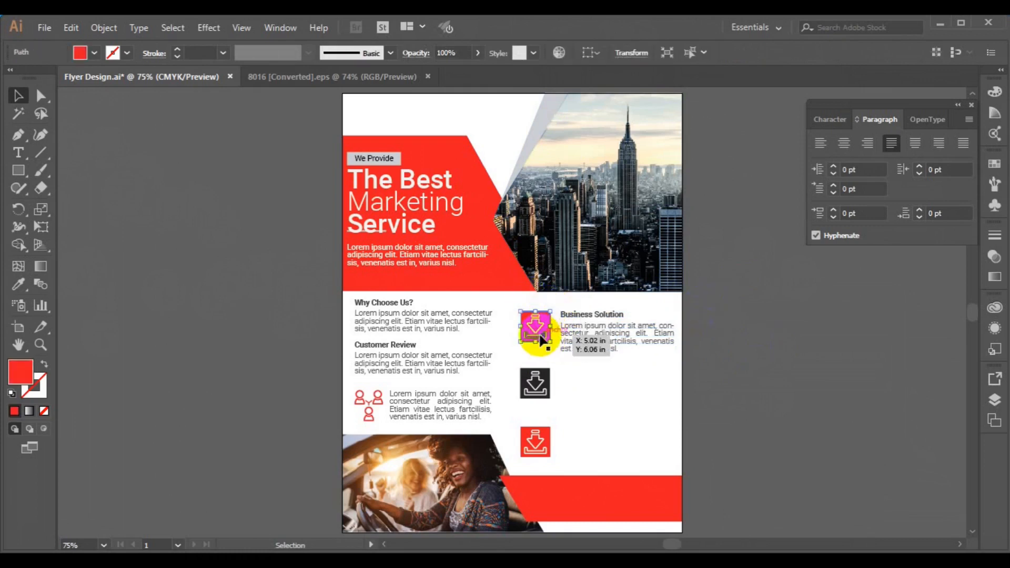
left_click(538, 335, "shift")
key("ctrl+g")
left_click(575, 336, "shift")
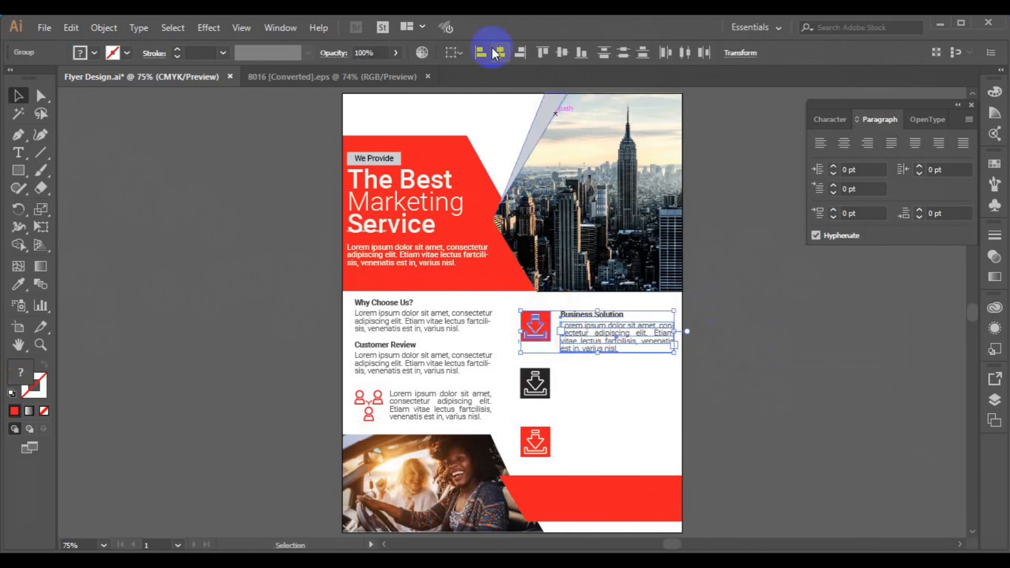
left_click(541, 52)
left_click(756, 308)
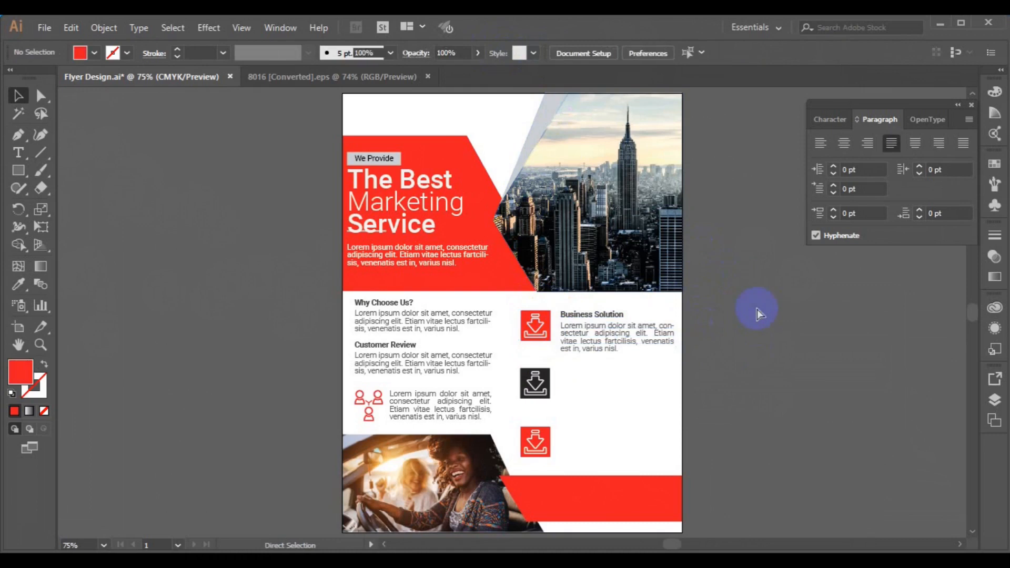
key("ctrl+z")
key("ctrl+z")
Group the top badge's square with its download icon and align the badge and text block along their top edges
left_click(728, 347)
left_click(541, 329)
left_click(558, 337)
left_click(547, 337)
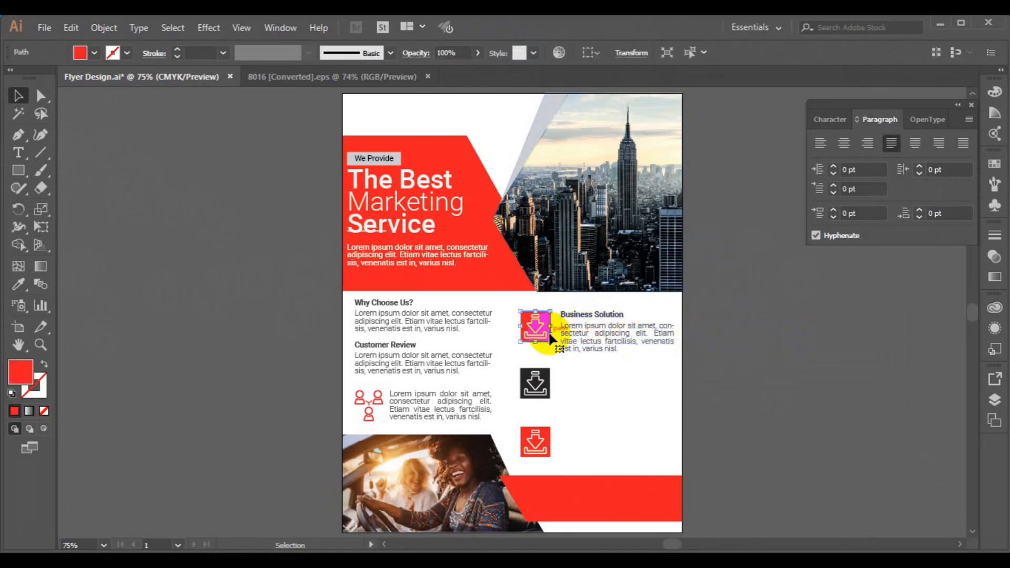
left_click(541, 337, "shift")
key("ctrl+g")
left_click(594, 332)
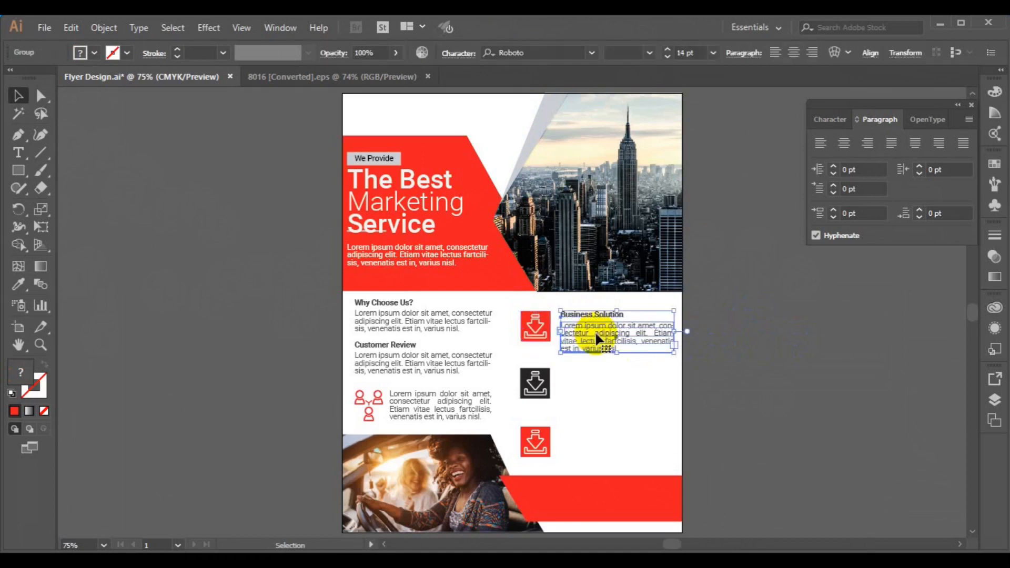
left_click(544, 336, "shift")
left_click(542, 53)
Duplicate the "Business Solution" text block straight down beside the dark middle badge
left_click(590, 331)
left_click_drag(589, 332, 591, 391)
left_click(543, 45)
left_click(718, 198)
key("ctrl+z")
left_click(749, 267)
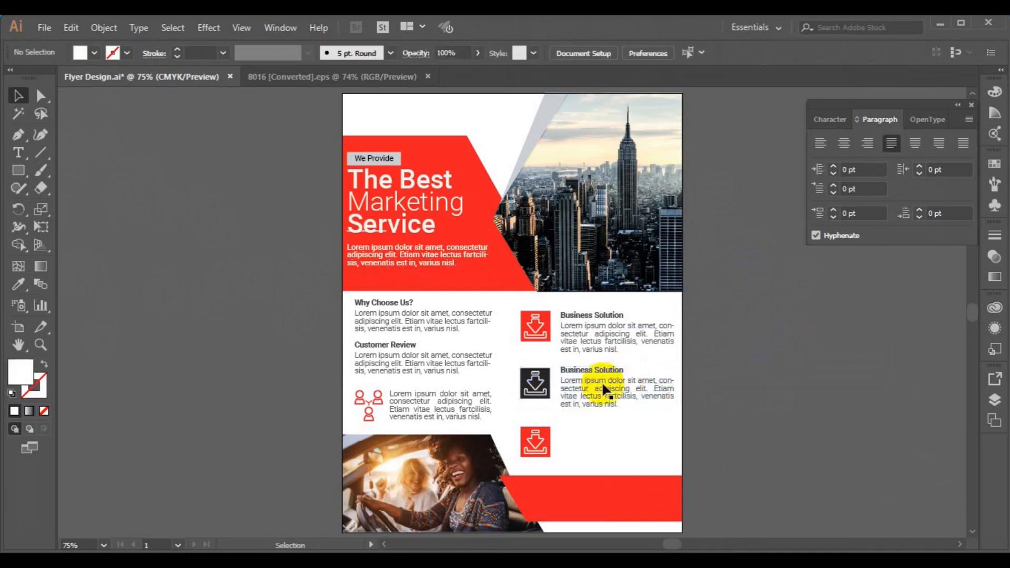
Align the dark middle badge and its text block along their top edges
left_click(598, 383)
left_click(534, 383, "shift")
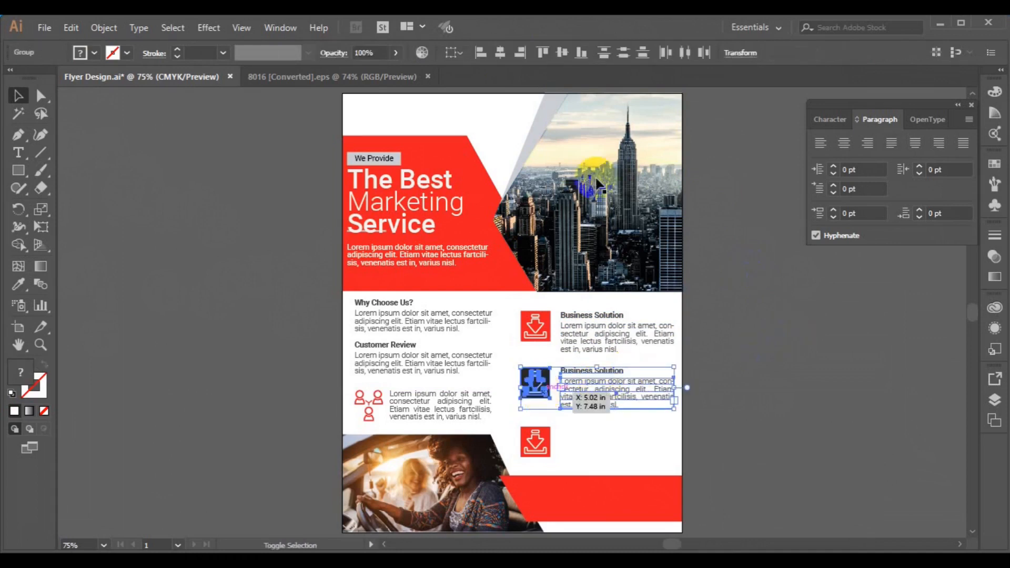
left_click(536, 53)
left_click(746, 261)
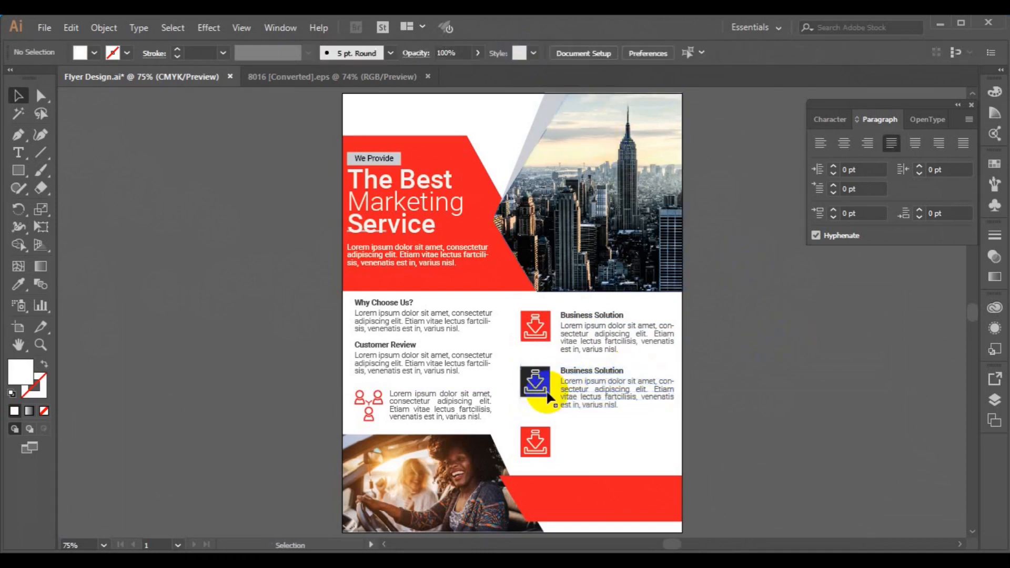
Left-align the top two text blocks with each other and duplicate the middle one beside the bottom red badge
left_click(594, 381)
left_click(607, 333, "shift")
left_click(839, 52)
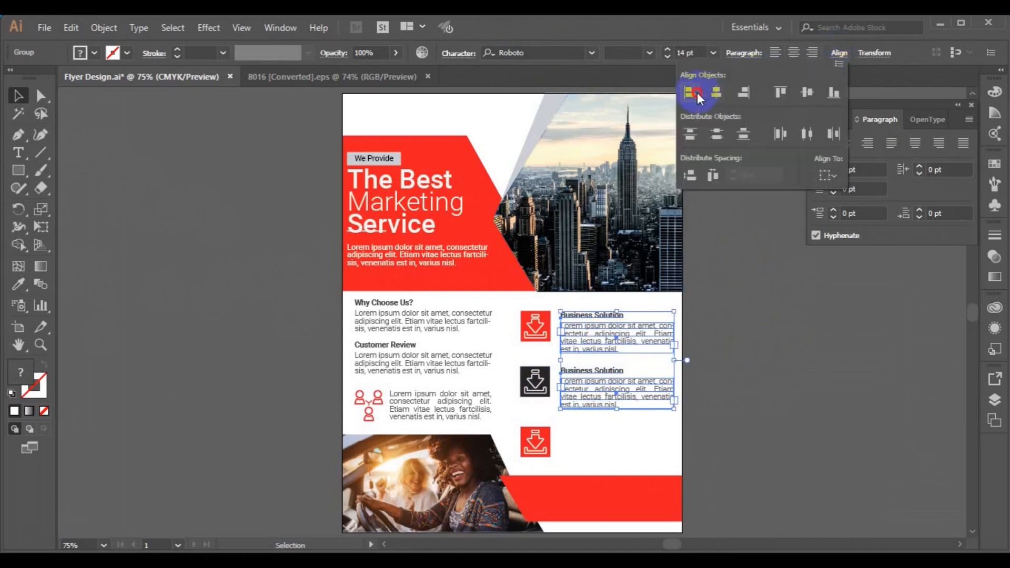
left_click(609, 393)
left_click_drag(610, 394, 608, 451)
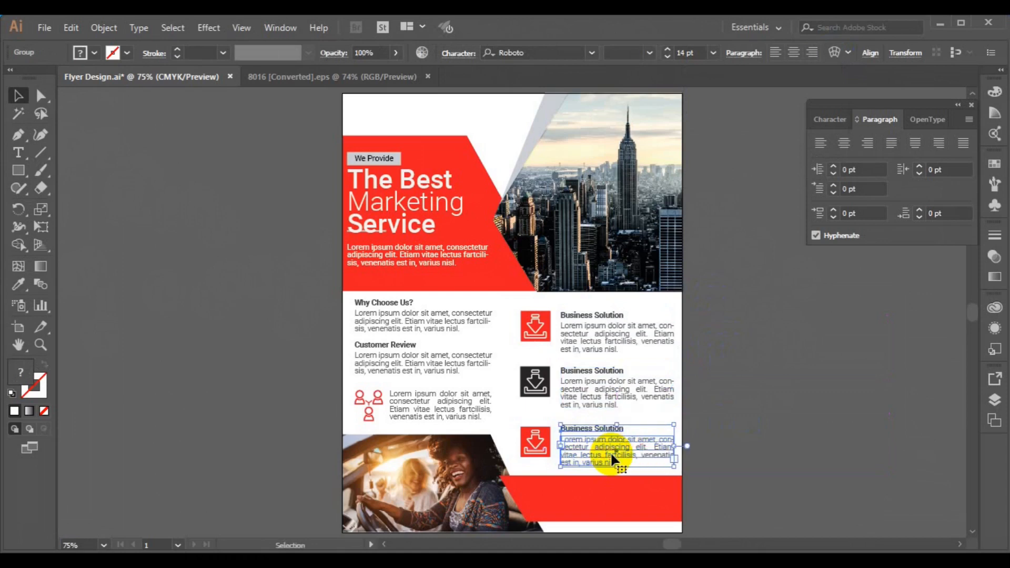
Group the bottom badge's red square with its download icon
left_click(544, 448)
left_click(520, 423)
left_click(532, 450)
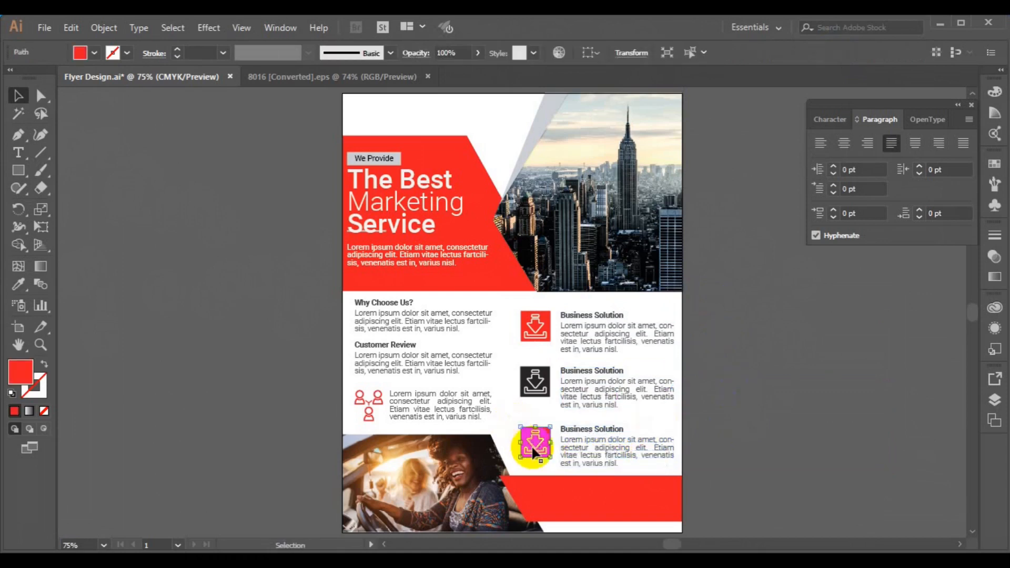
left_click(533, 447, "shift")
left_click(588, 428, "shift")
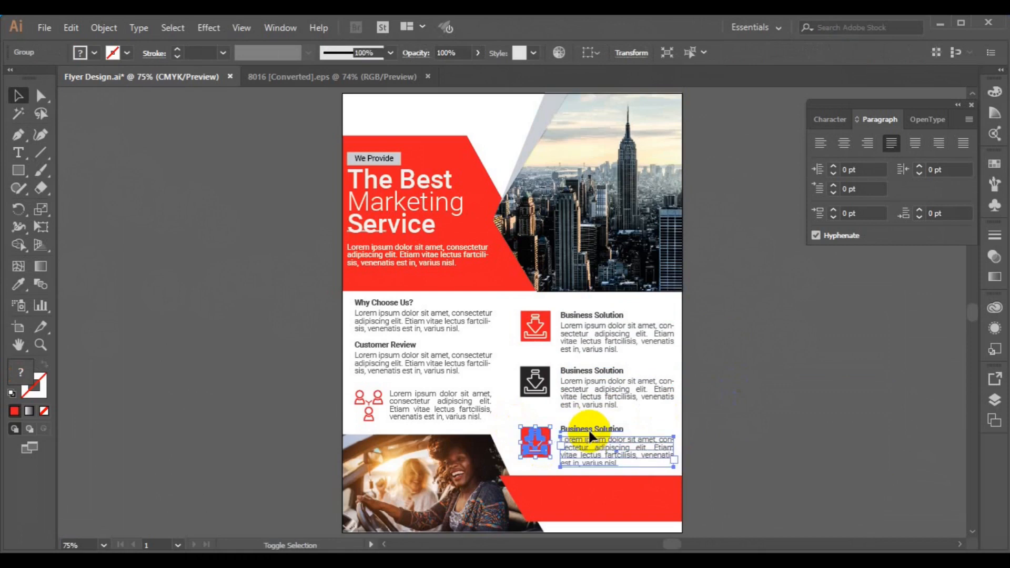
key("ctrl+g")
left_click(774, 319)
key("ctrl+z")
Try to nudge the bottom text block down slightly and align it with the bottom badge's top edge
left_click(652, 420)
left_click(596, 447)
key("Down")
key("Down")
left_click(541, 440)
left_click(578, 448, "shift")
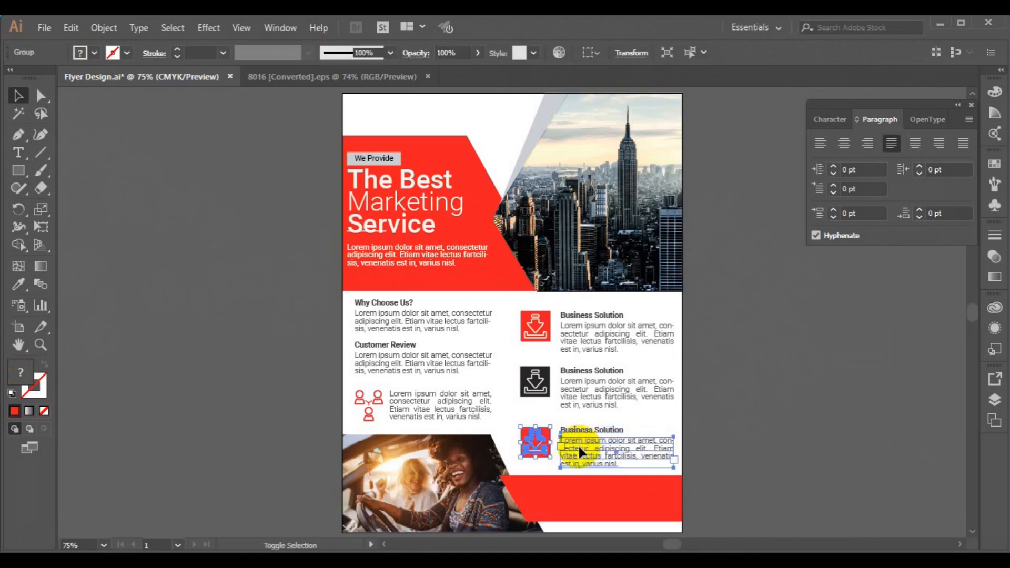
left_click(545, 55)
left_click(733, 323)
key("ctrl+z")
left_click(733, 323)
Align the bottom red badge and its text block along their top edges
left_click(649, 448)
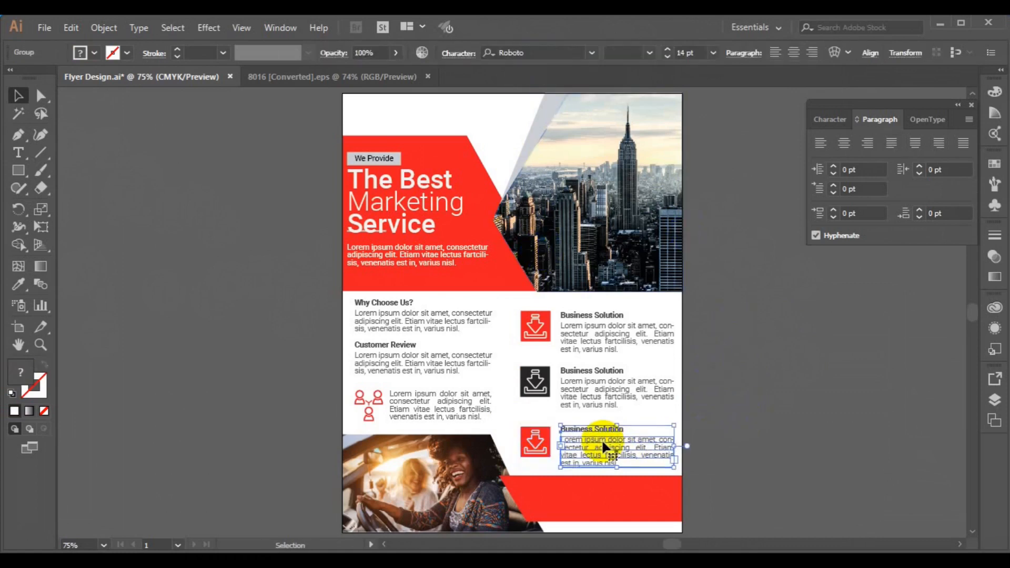
left_click(535, 452, "shift")
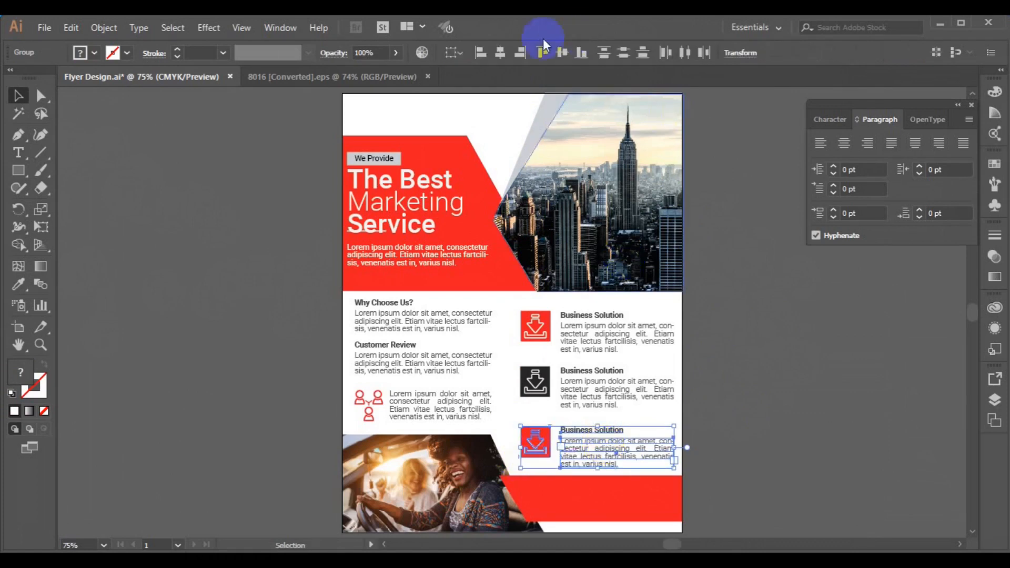
left_click(542, 53)
Align all three "Business Solution" text blocks along their left edges
left_click(598, 429)
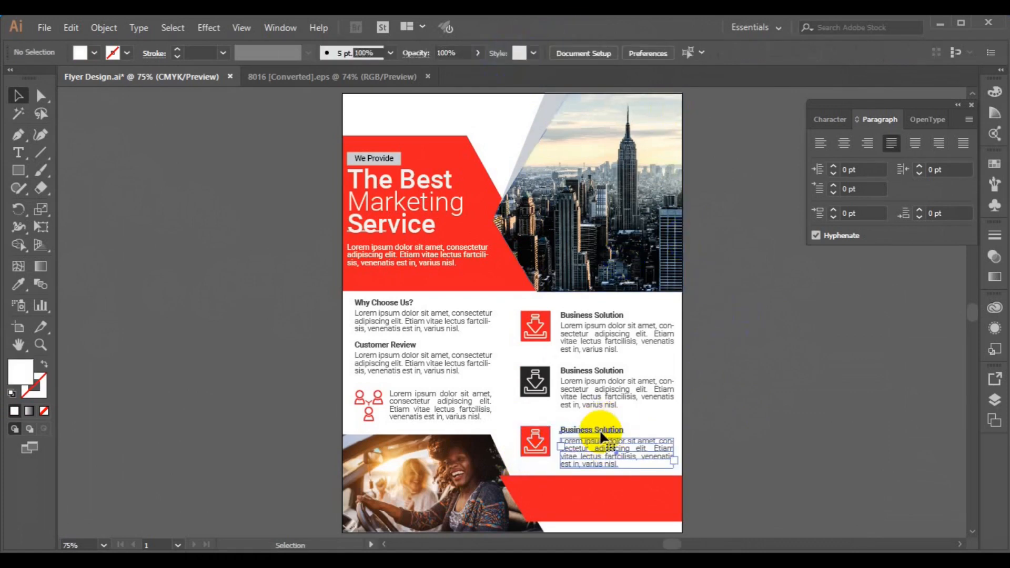
left_click(594, 376, "shift")
left_click(837, 53)
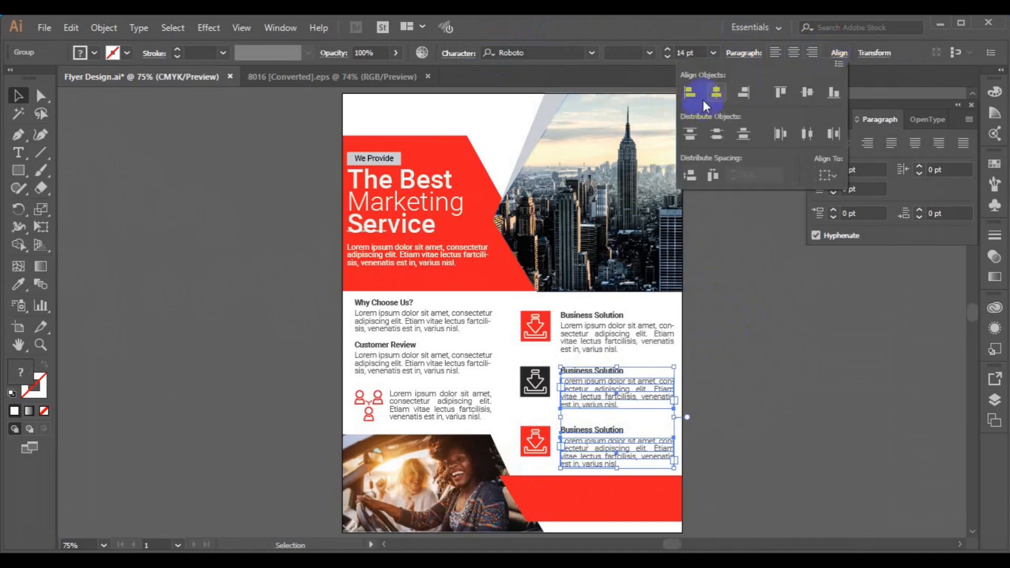
left_click(687, 100)
left_click(600, 332, "shift")
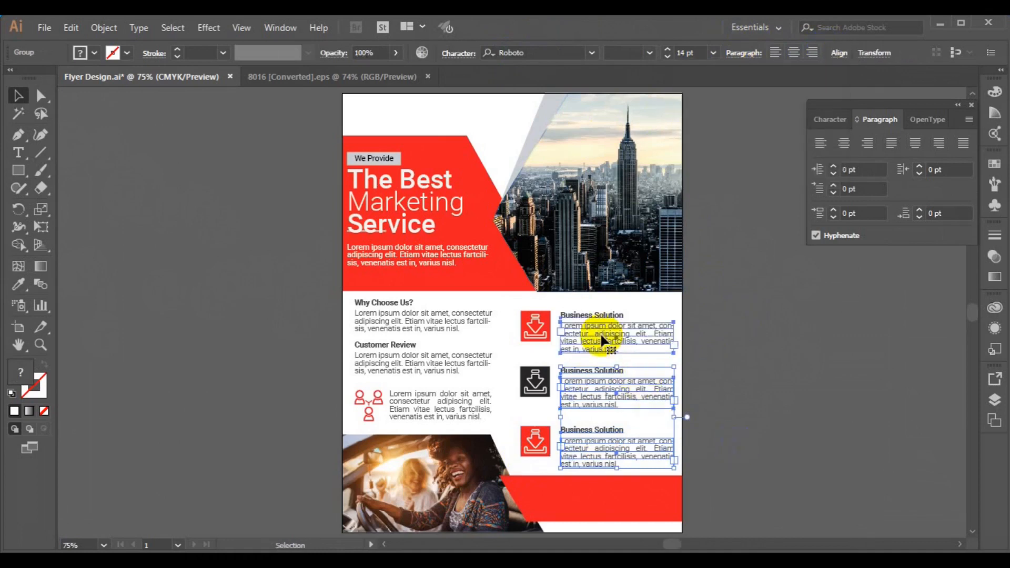
left_click(839, 53)
left_click(695, 112)
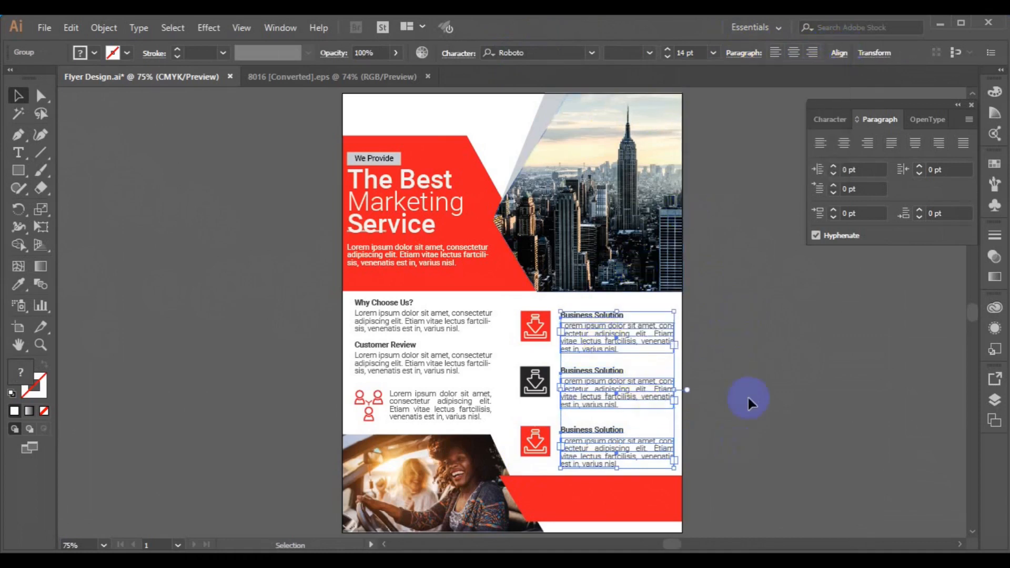
left_click(746, 399)
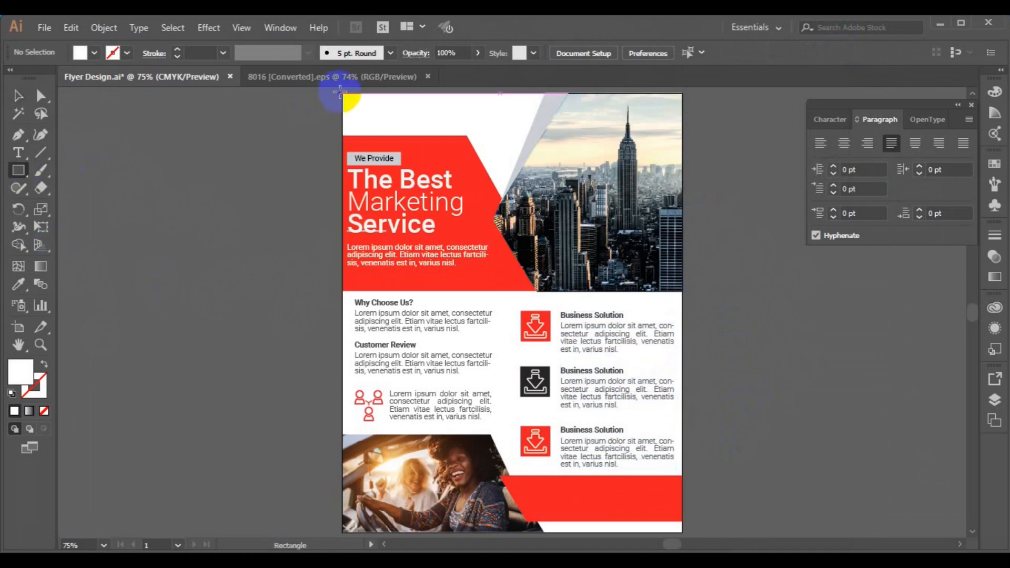
Draw a white rectangle covering the whole page and send it behind all the artwork
left_click_drag(343, 94, 682, 531)
right_click(499, 393)
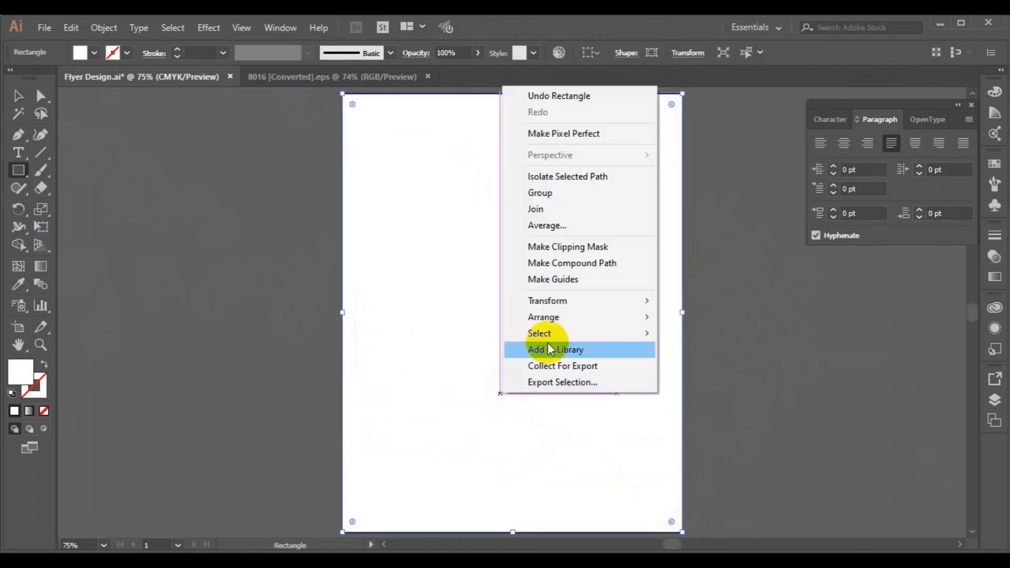
mouse_move(647, 323)
left_click(700, 367)
Try to centre the left text column horizontally with the white background rectangle
left_click(18, 95)
left_click(386, 362)
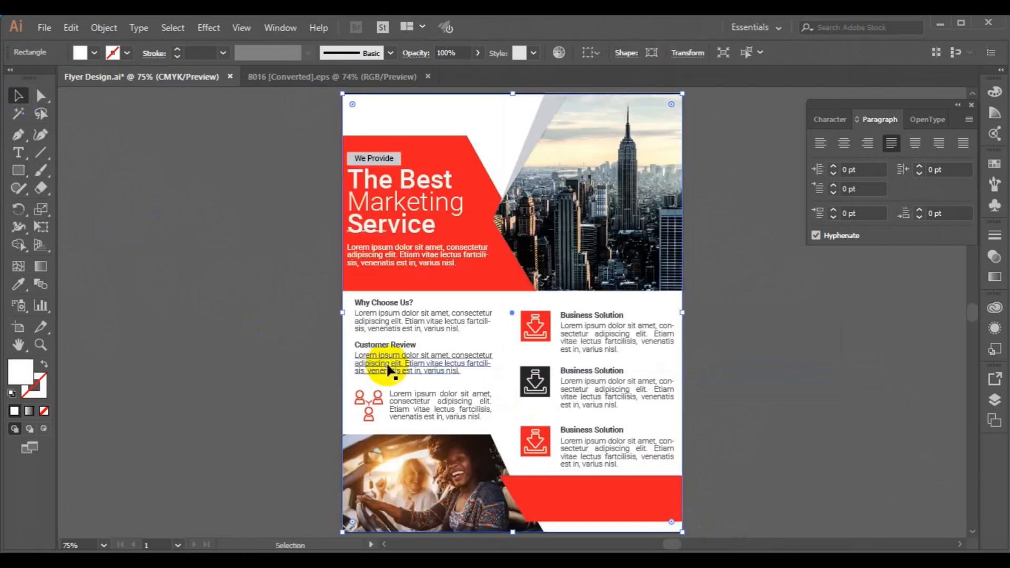
left_click(502, 54)
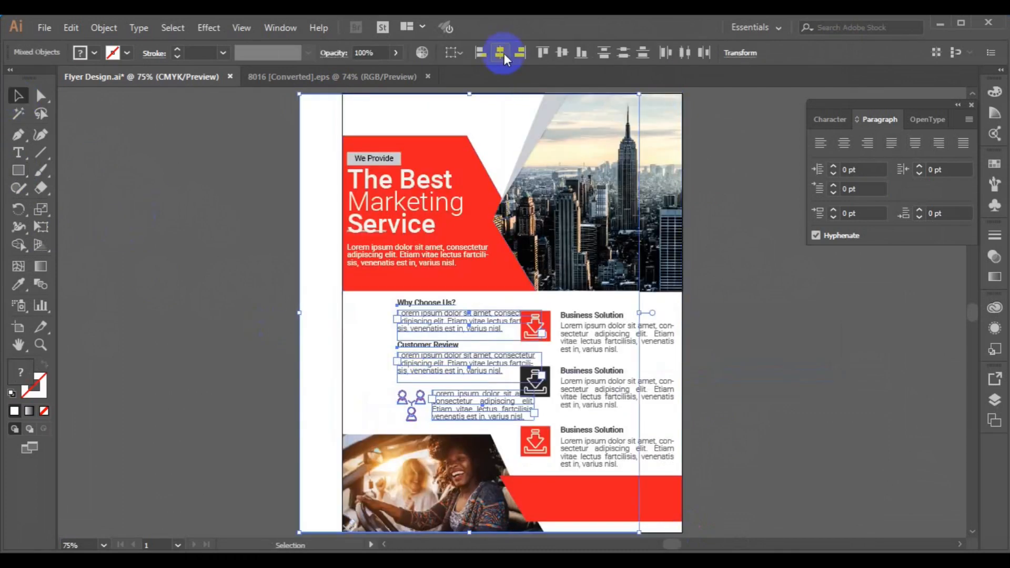
key("ctrl+z")
key("ctrl+shift+a")
Group the left text column with the badges and their text blocks, and centre the group horizontally with the white background rectangle
left_click(579, 321)
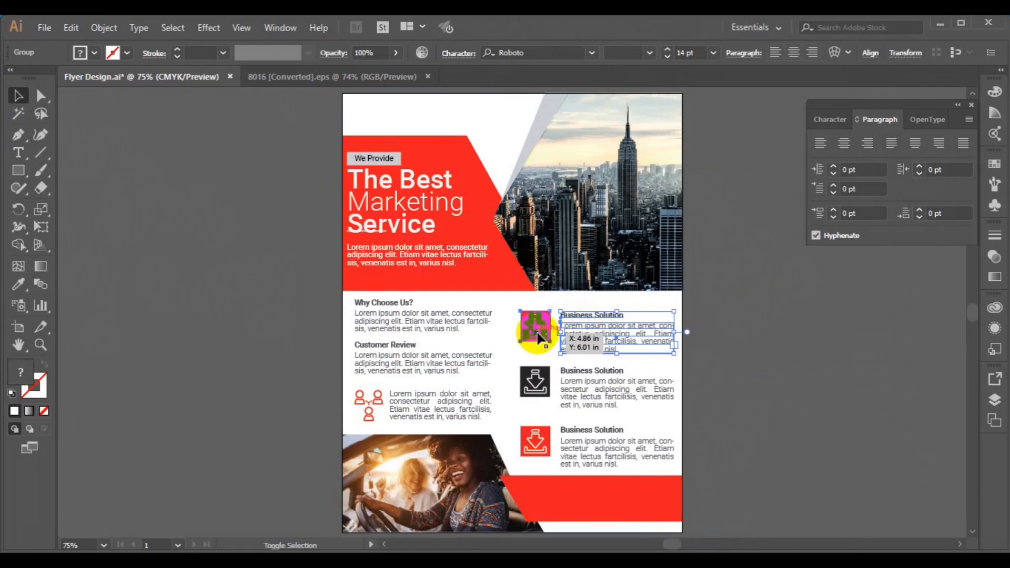
left_click(569, 405, "shift")
left_click(573, 444, "shift")
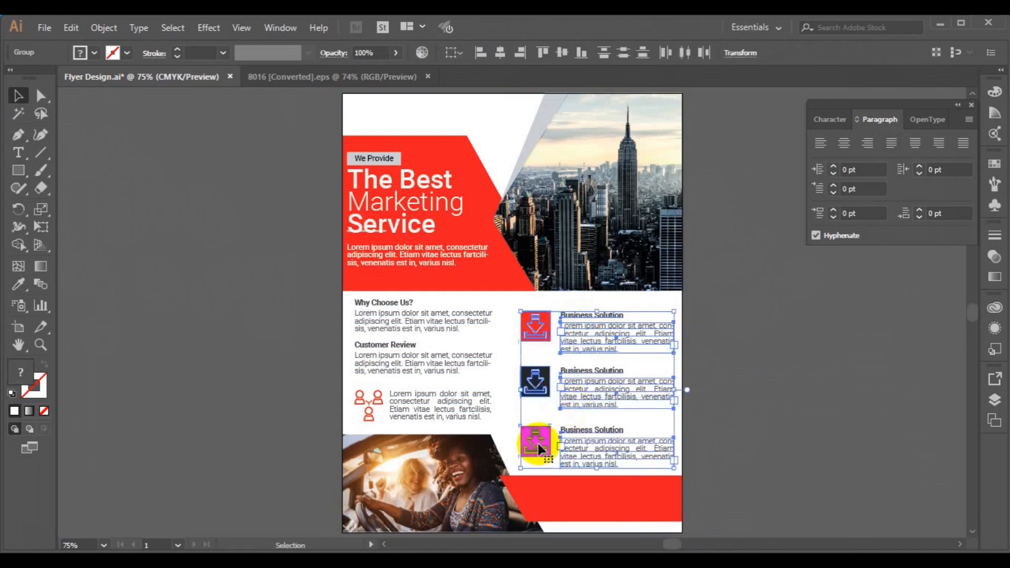
left_click(456, 420, "shift")
left_click(471, 134, "shift")
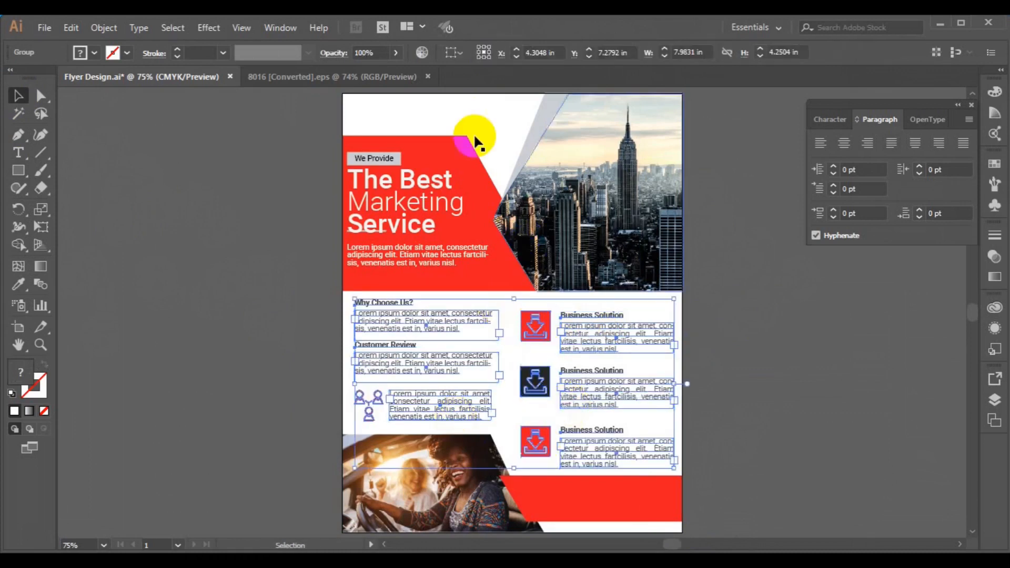
left_click(503, 53)
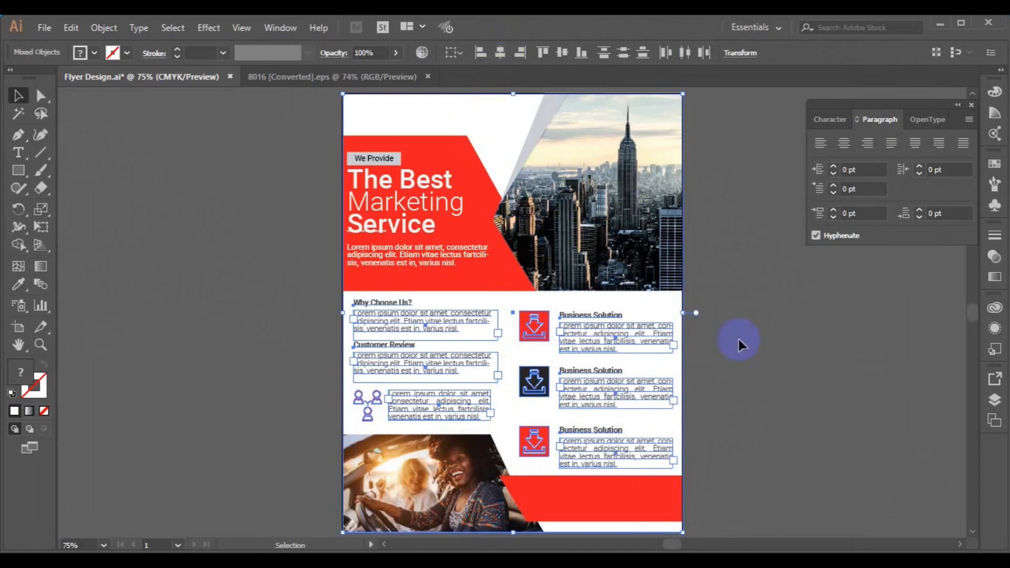
Clear the selection and save the flyer document
left_click(723, 409)
key("ctrl+s")
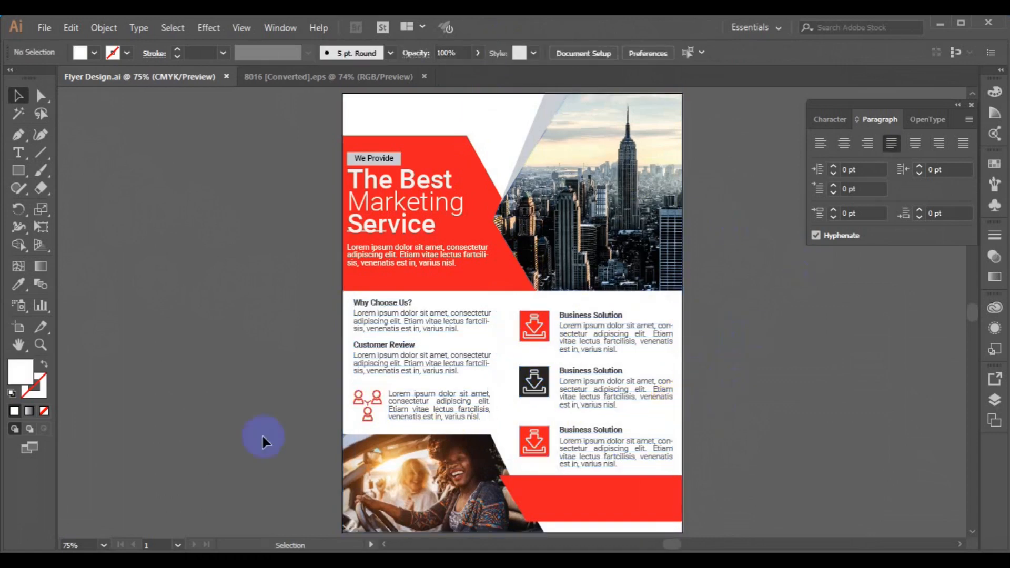
Add the point text "Contact Us Now" on the empty canvas beside the page
left_click(18, 153)
left_click(168, 365)
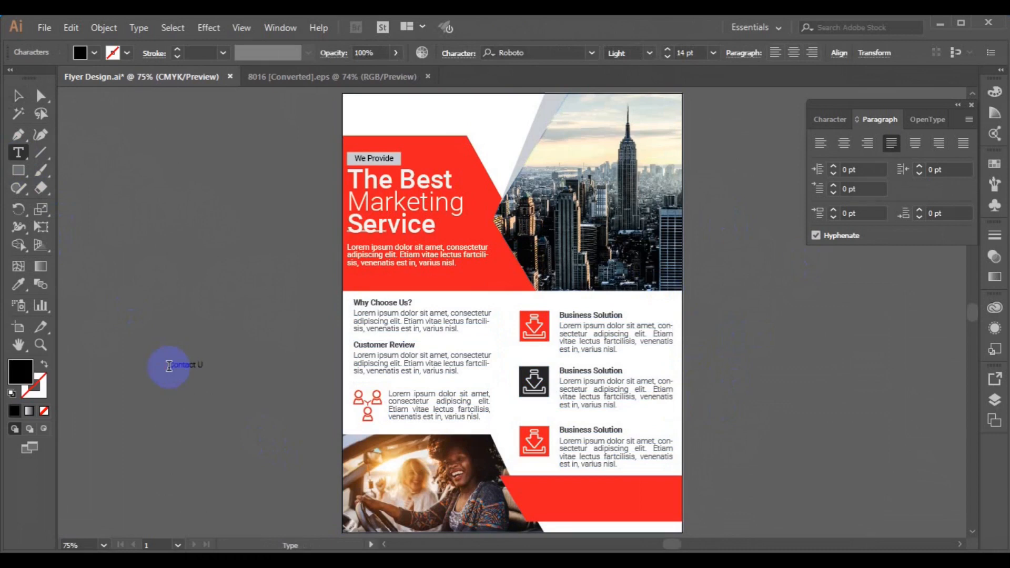
left_click(18, 96)
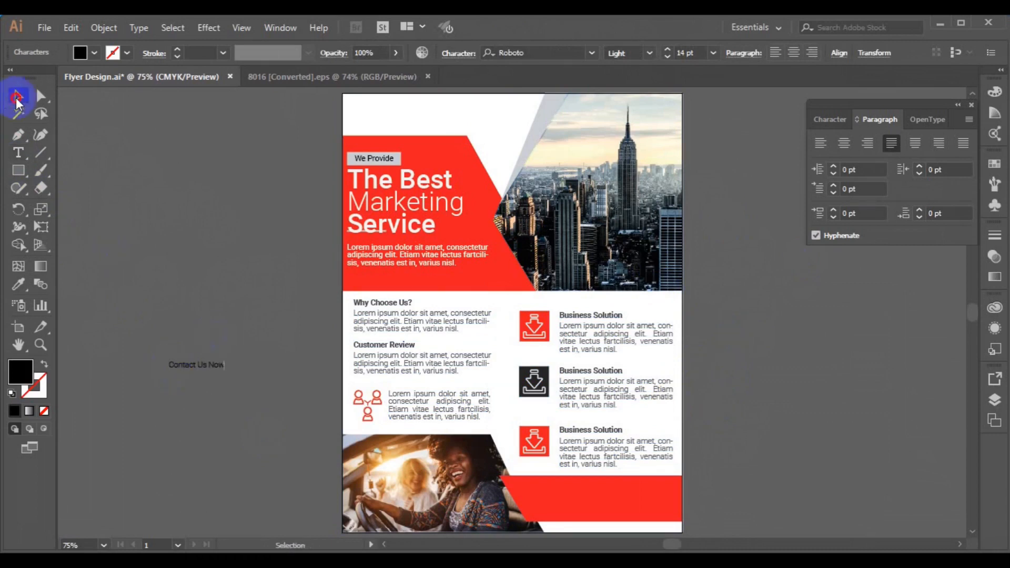
Set "Contact Us Now" to Roboto Bold in white and place it at the upper right of the red footer shape
left_click(642, 54)
left_click(633, 180)
left_click(81, 52)
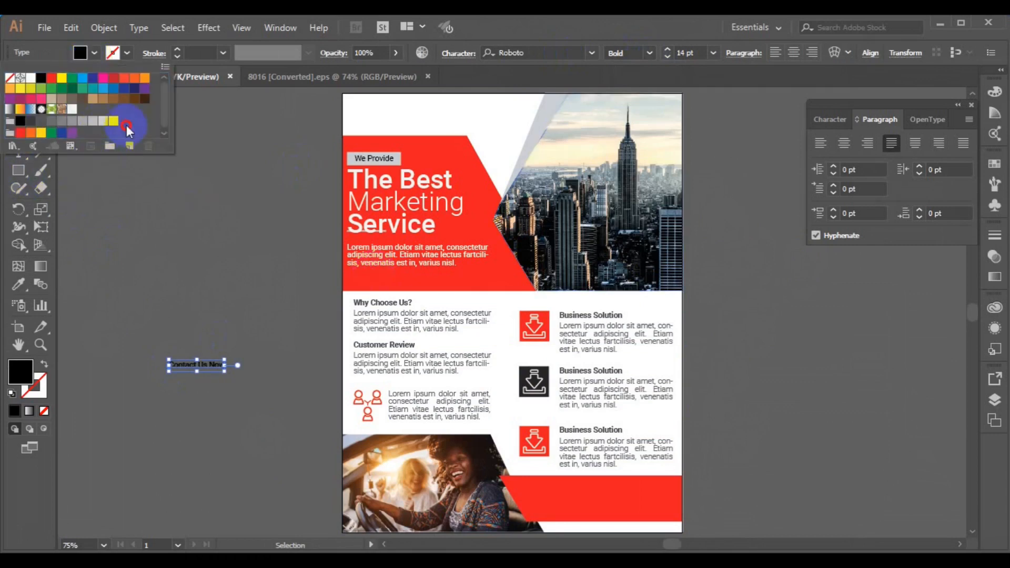
left_click(124, 122)
left_click(28, 99)
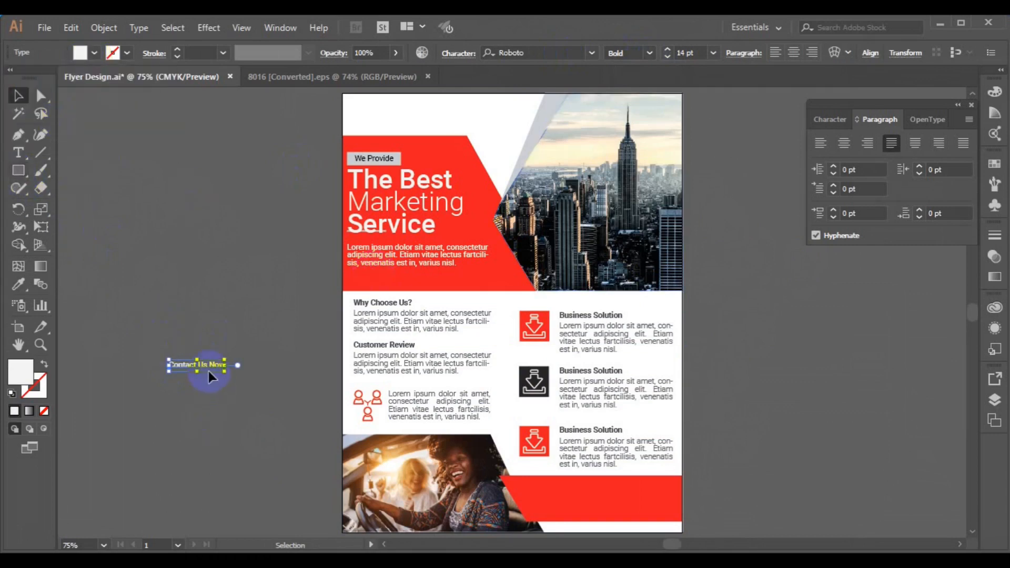
left_click_drag(210, 371, 653, 487)
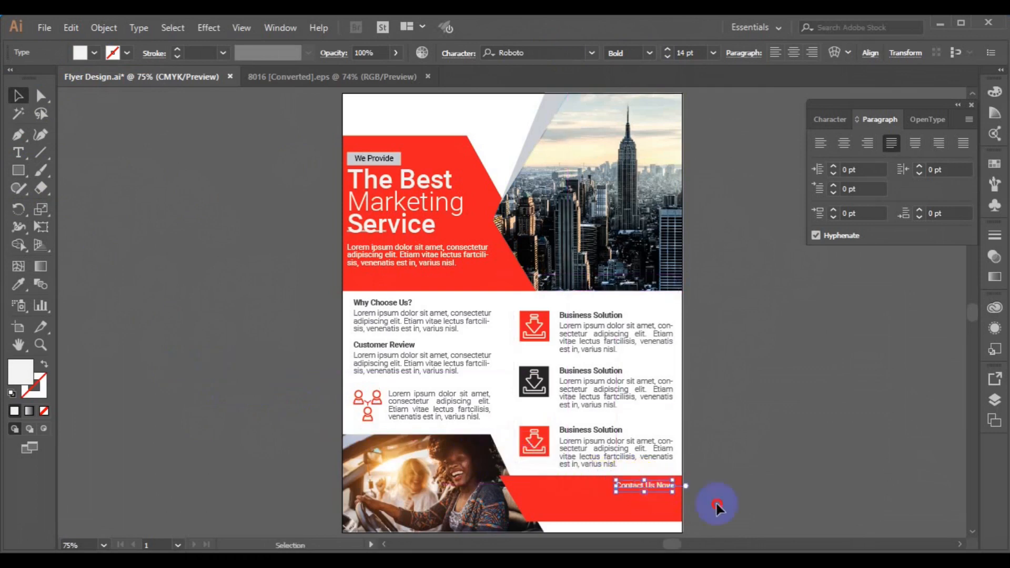
left_click(87, 355)
left_click(21, 152)
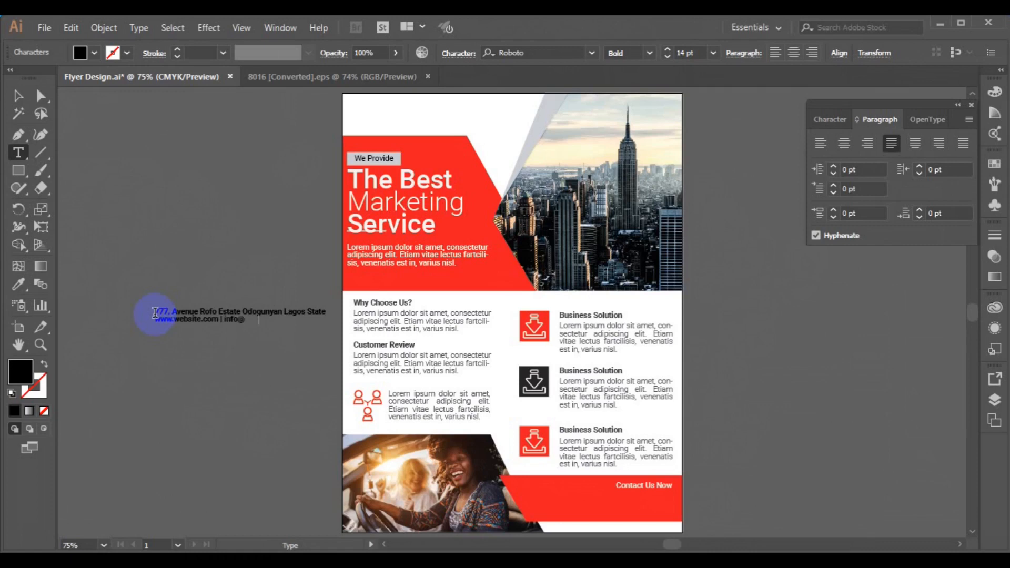
key("Escape")
left_click(811, 52)
left_click_drag(343, 450, 413, 459)
left_click(209, 353)
left_click_drag(122, 318, 639, 516)
Set the contact details to 10 pt Roboto Regular in white and move them up under the "Contact Us Now" heading
left_click(713, 53)
left_click(725, 150)
left_click(649, 52)
left_click(637, 119)
left_click_drag(657, 513, 658, 501)
left_click(94, 53)
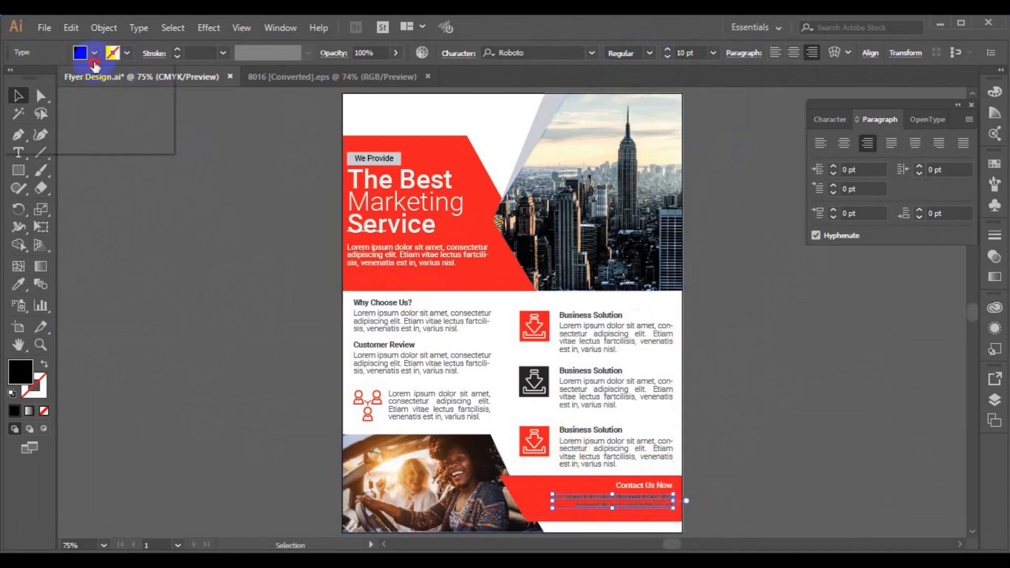
left_click(31, 78)
Align the right edges of the "Contact Us Now" heading and the contact details, and group them
left_click(654, 486, "shift")
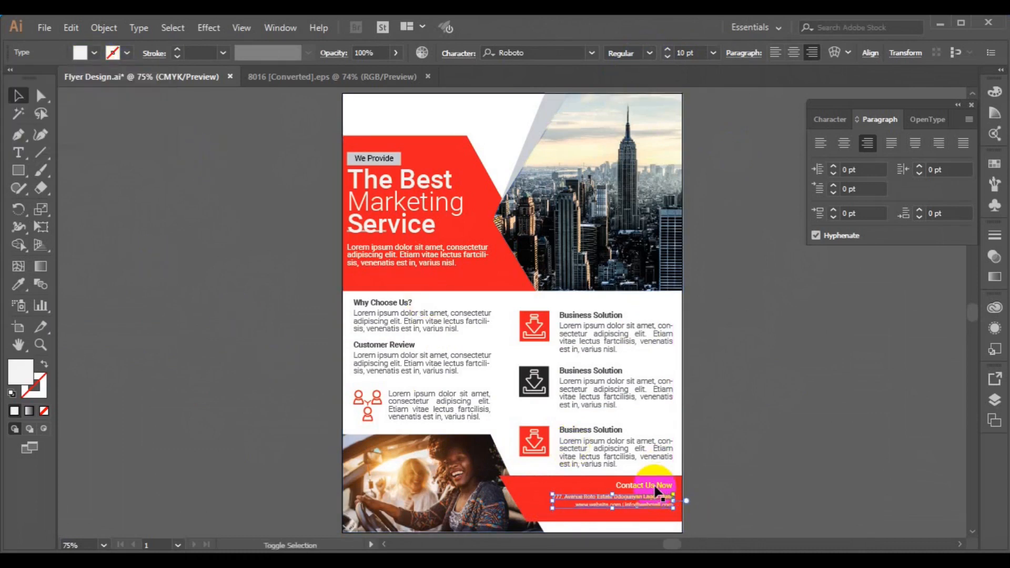
left_click(838, 53)
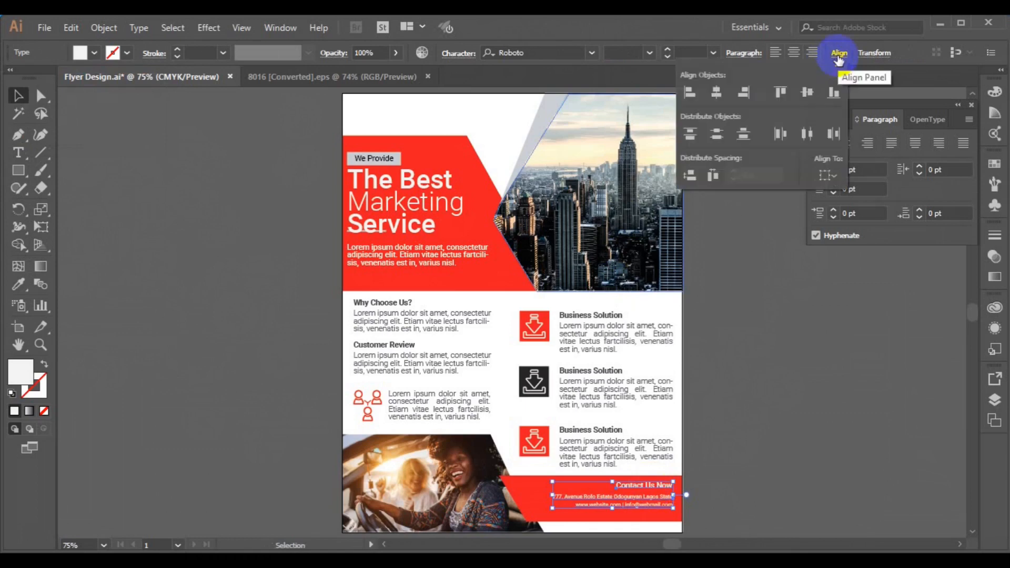
left_click(744, 94)
Centre the contact text group vertically with the red footer shape
left_click(642, 521, "shift")
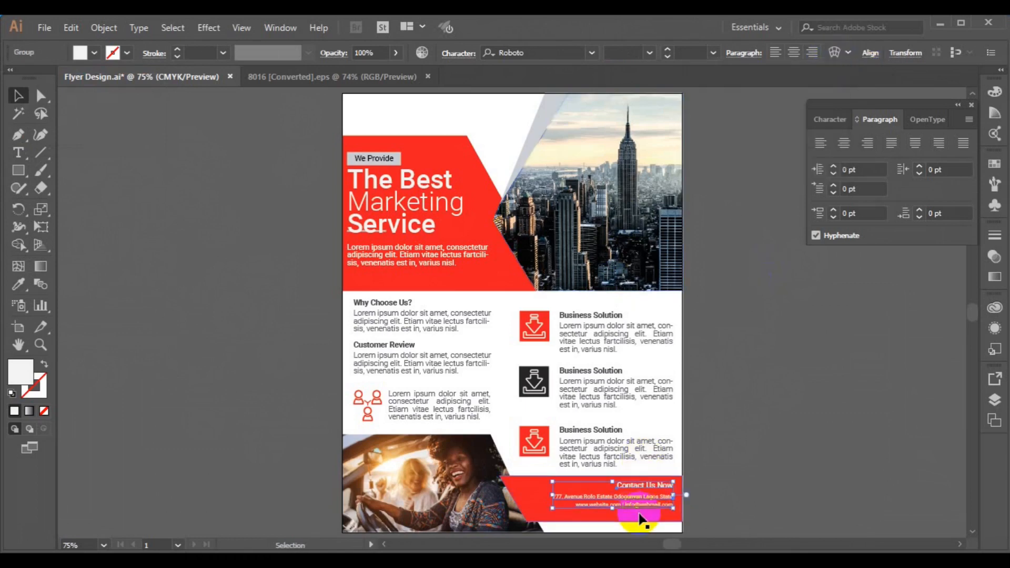
left_click(561, 53)
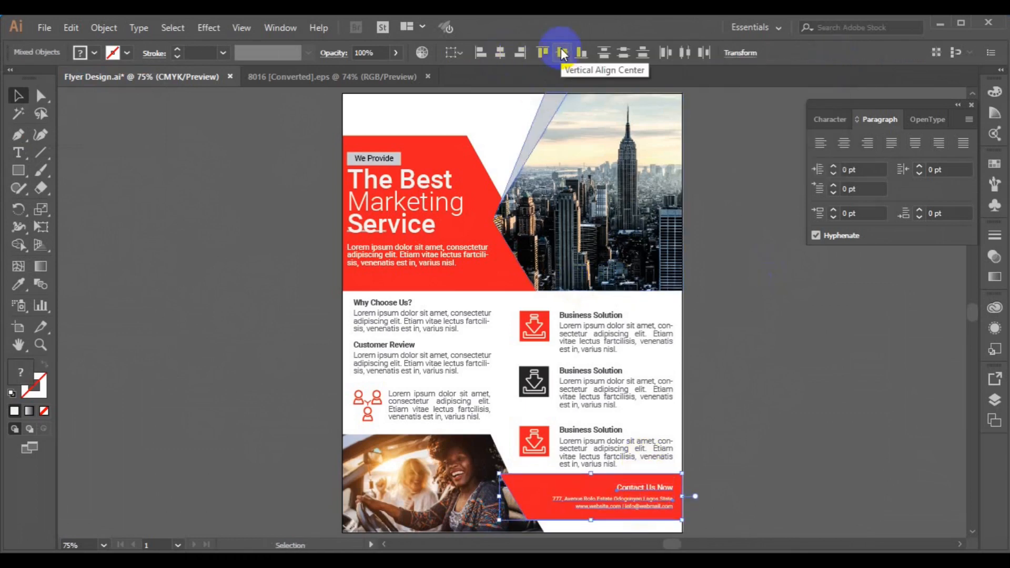
left_click(721, 240)
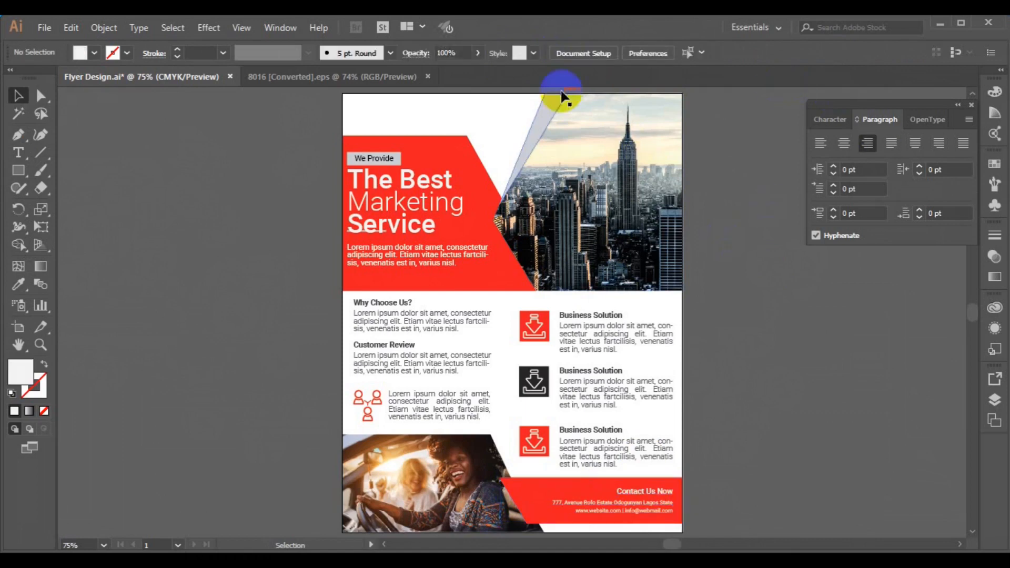
Copy the two-arrow icon from 8016 [Converted].eps into the flyer and place it in the white area above the red header shape
left_click(345, 78)
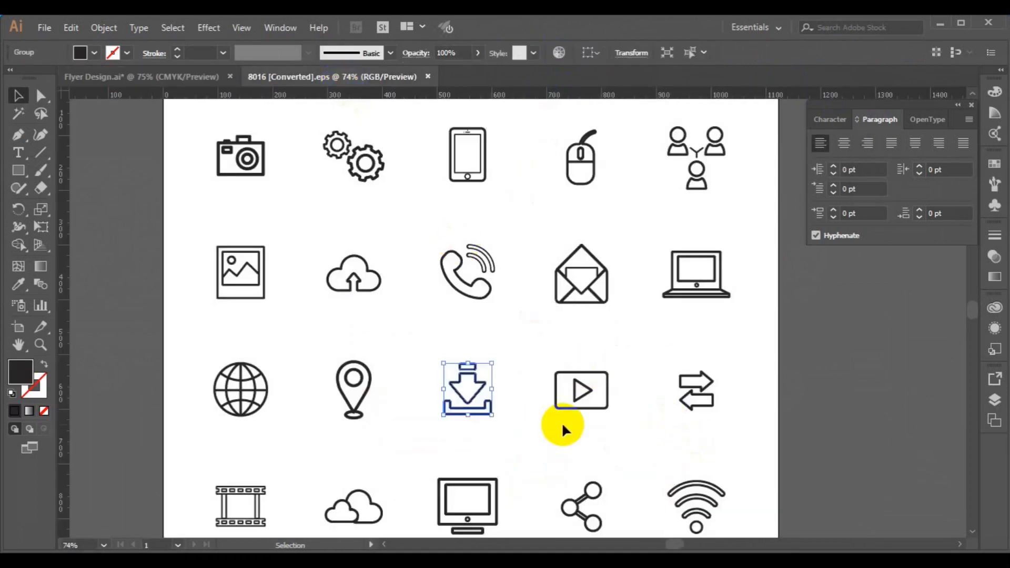
key("space")
left_click_drag(575, 474, 547, 303)
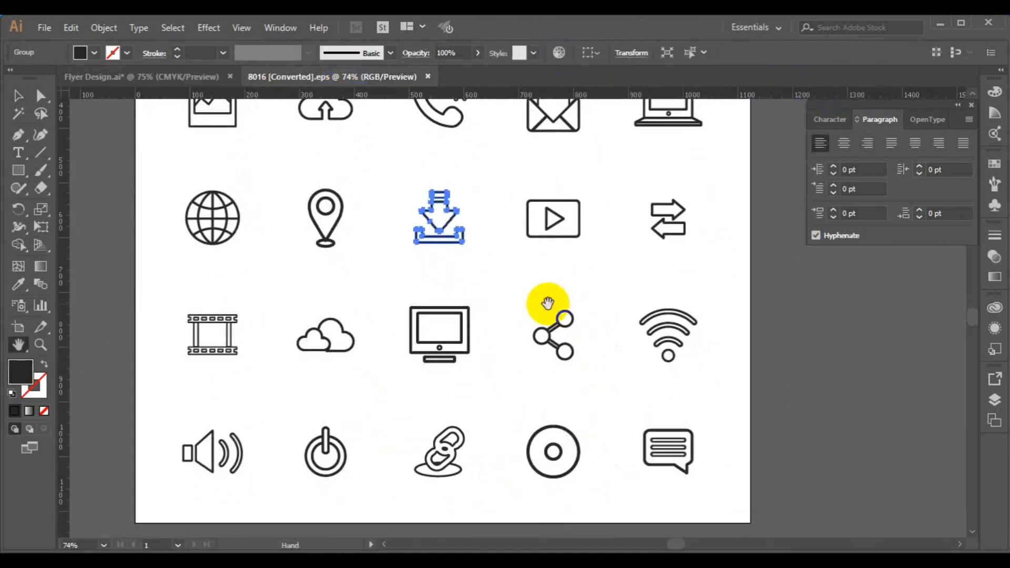
left_click(667, 230)
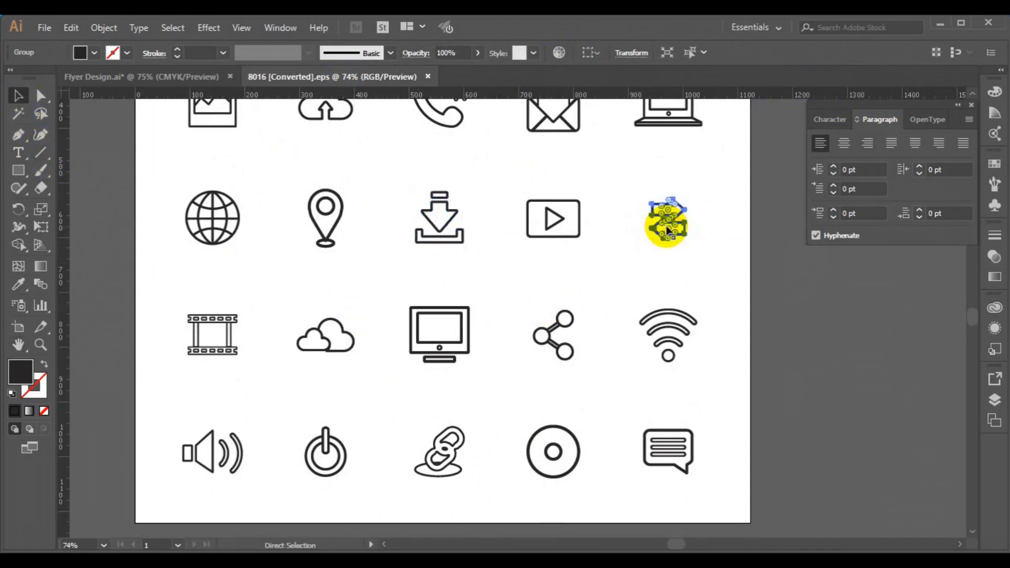
left_click(140, 79)
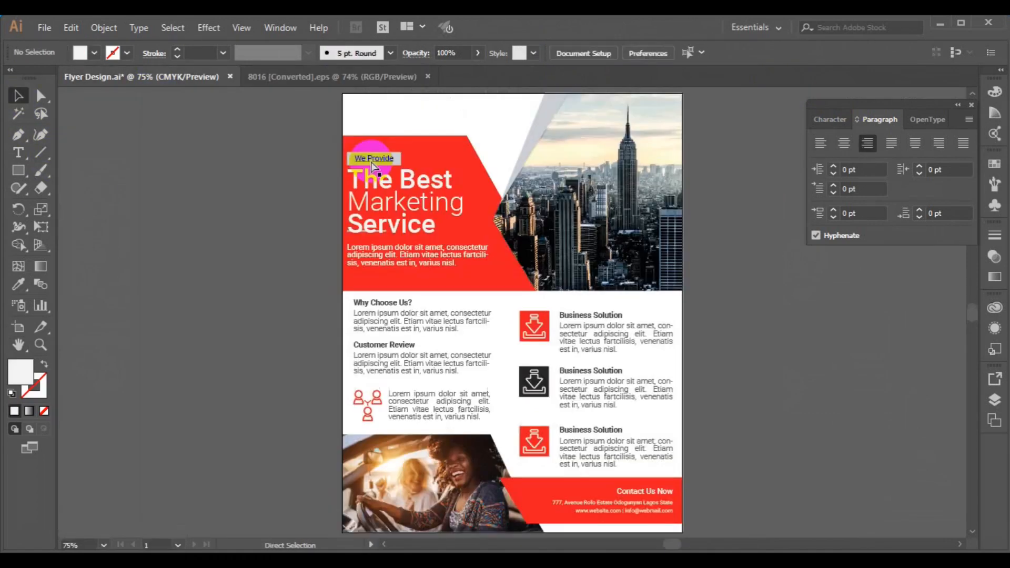
key("ctrl+v")
left_click_drag(507, 298, 402, 133)
left_click(232, 187)
Add the text "Company Name" at 21 pt and place it beside the two-arrow icon
left_click(18, 153)
left_click(178, 201)
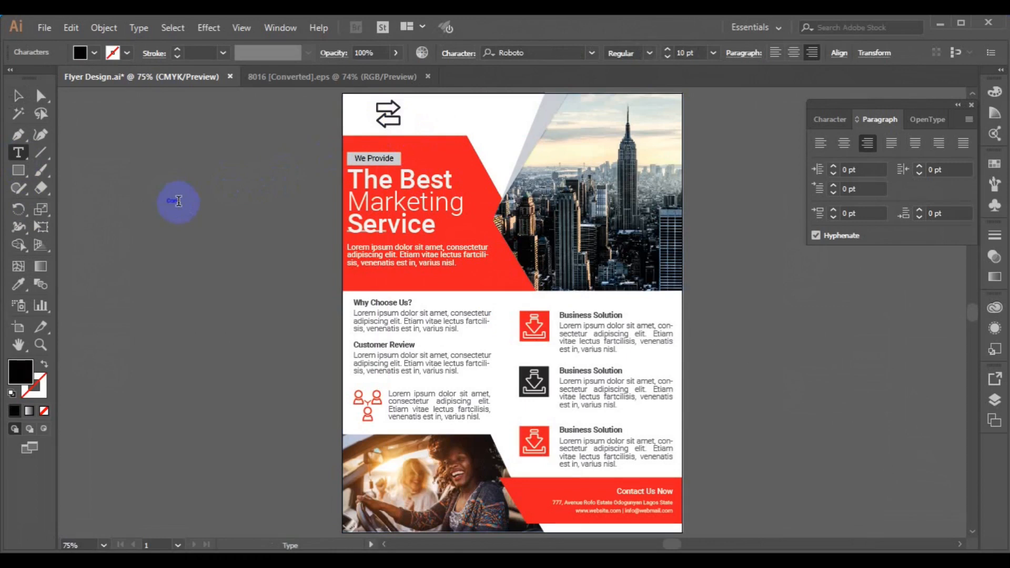
key("Escape")
left_click(712, 52)
left_click(717, 226)
left_click_drag(166, 204, 478, 114)
Add the second line "Slogan Here" under "Company Name" and left-align both lines
key("t")
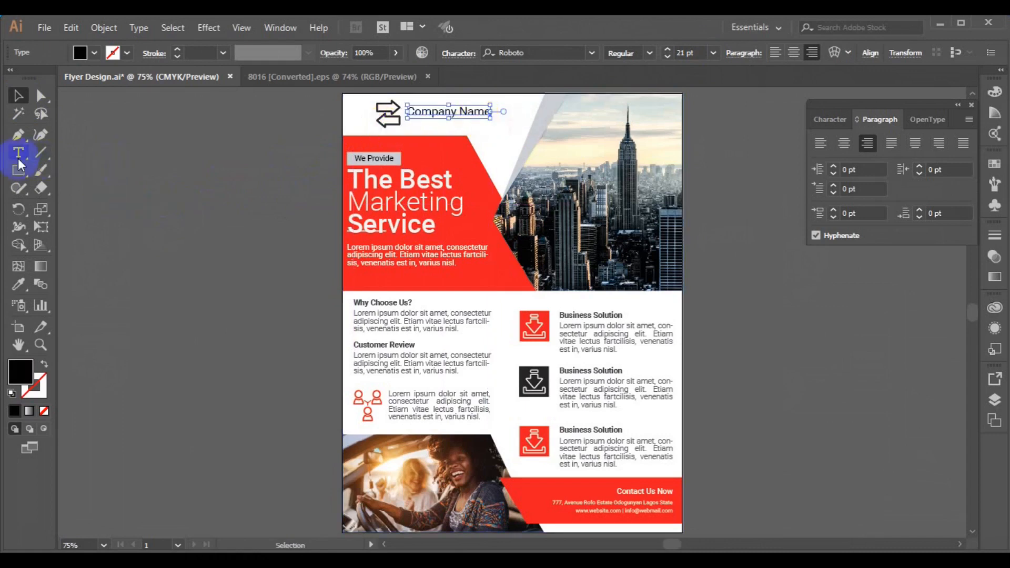
left_click(485, 112)
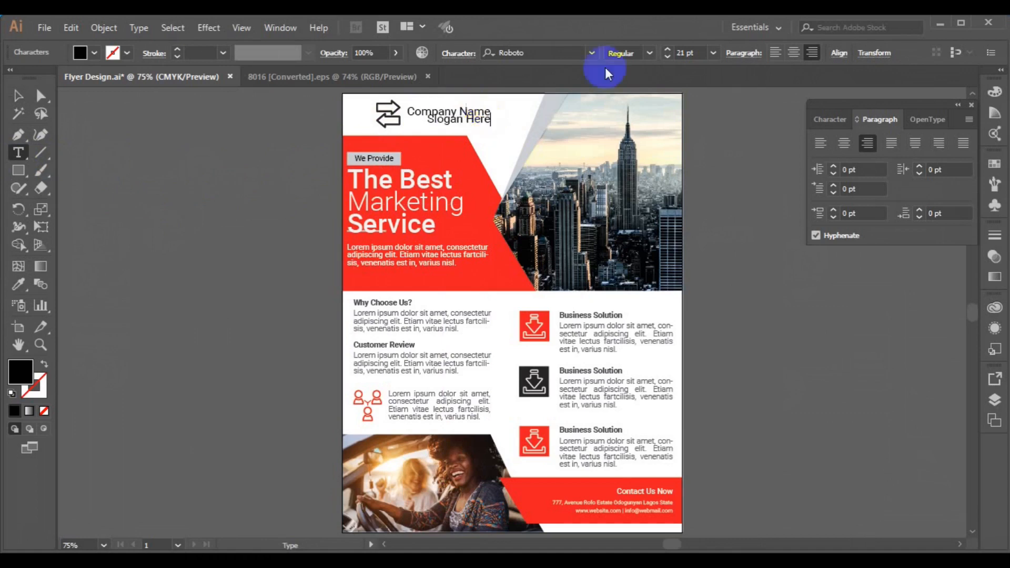
key("ctrl+a")
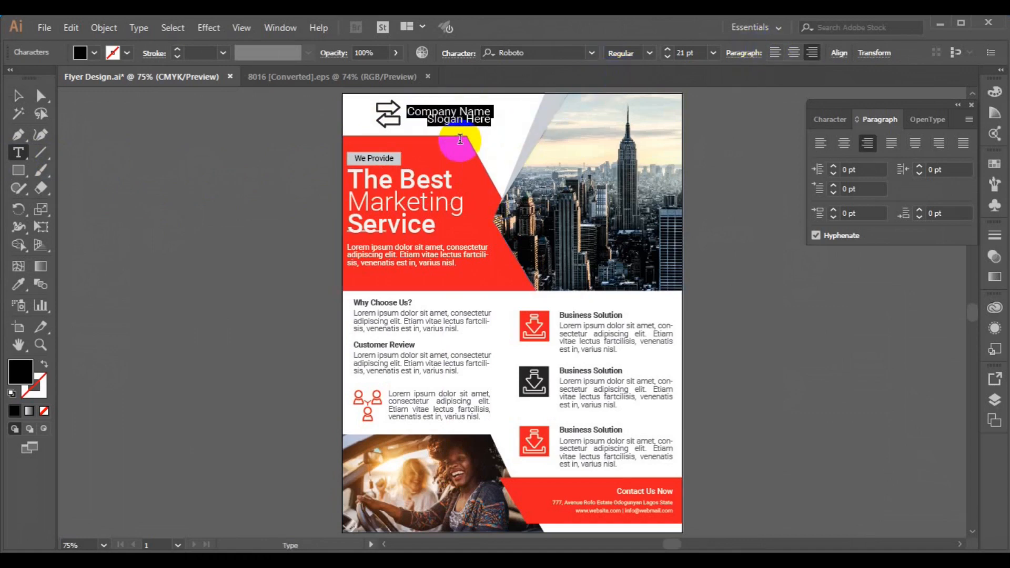
left_click(775, 53)
key("Escape")
left_click(518, 127)
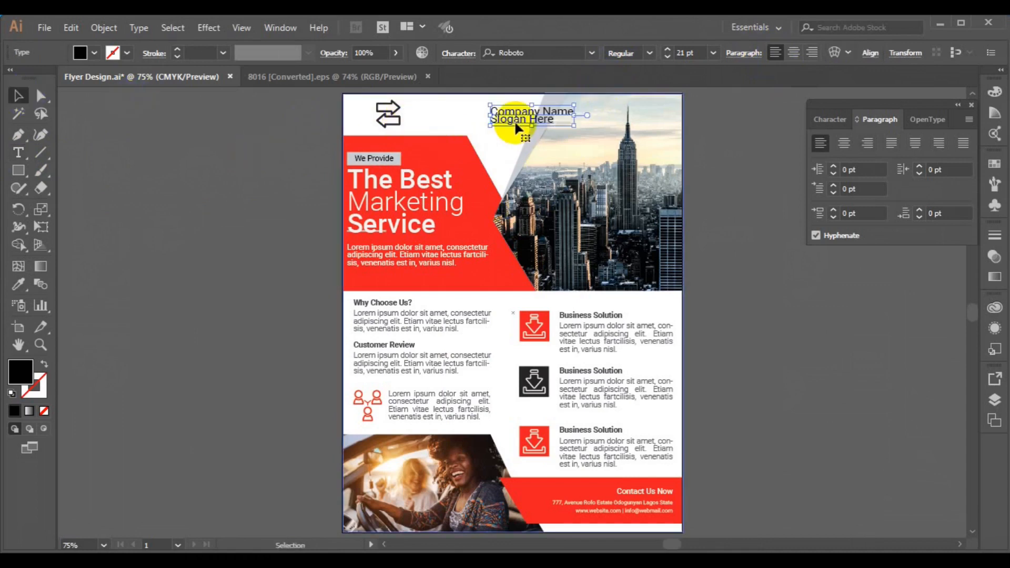
Set the company text's leading to 18 pt and move it back beside the two-arrow icon
left_click(831, 120)
left_click(965, 205)
left_click(985, 391)
left_click_drag(532, 121, 399, 125)
Scale the two-arrow icon to about 0.48 × 0.56 in, centre it vertically with the company text, and move both left as one group
left_click(393, 122)
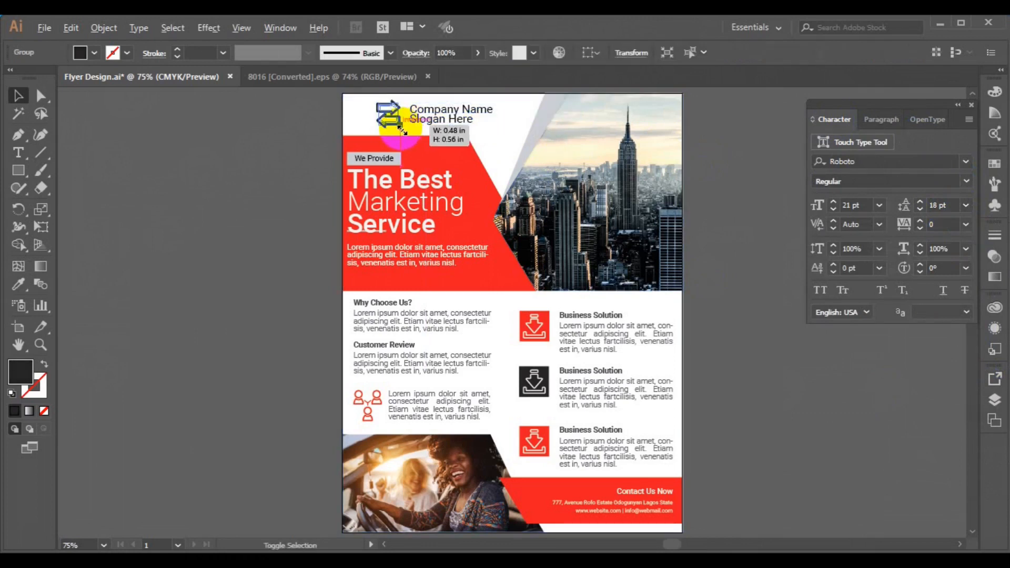
left_click(437, 119, "shift")
left_click(561, 52)
key("ctrl+g")
left_click_drag(422, 121, 408, 117)
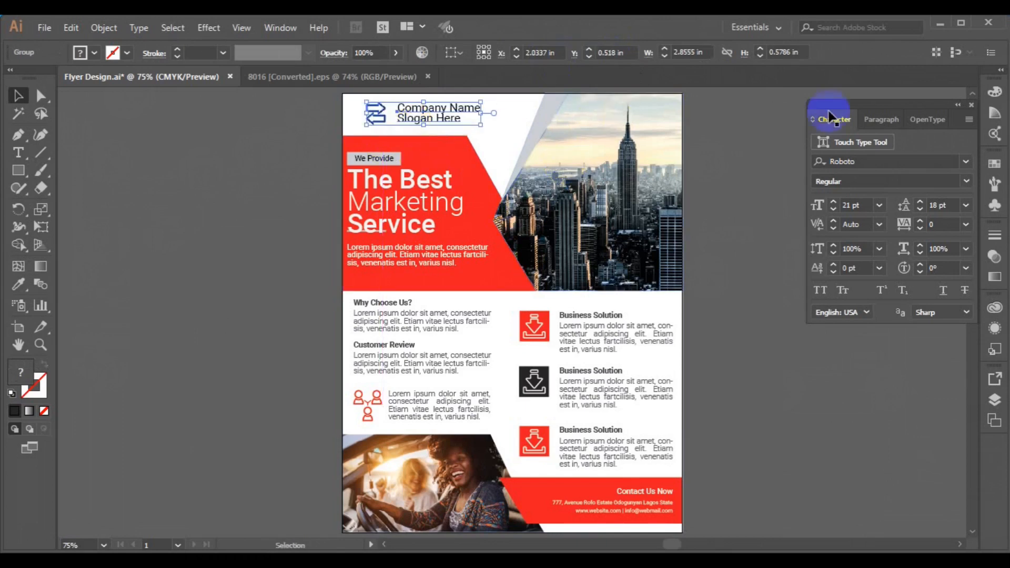
Close the floating Character panel and clear the selection
left_click(957, 105)
left_click(876, 103)
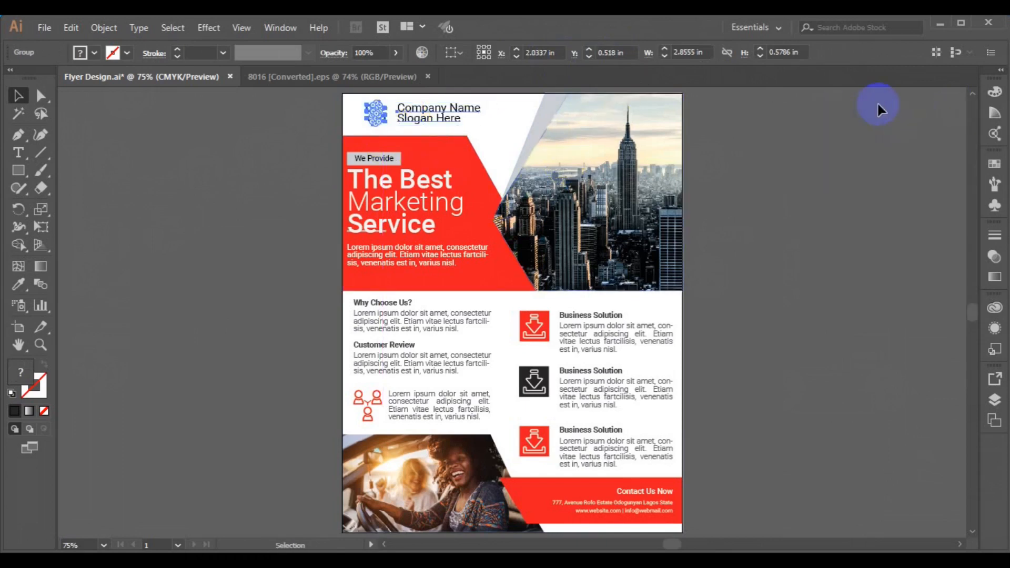
key("ctrl+minus")
key("space")
left_click_drag(696, 491, 581, 353)
key("ctrl+minus")
left_click_drag(581, 458, 523, 308)
left_click(18, 95)
left_click(170, 261)
Ungroup the body section down to the separate columns and the parts of the middle download badge
left_click_drag(543, 350, 583, 374)
left_click(104, 28)
left_click(167, 78)
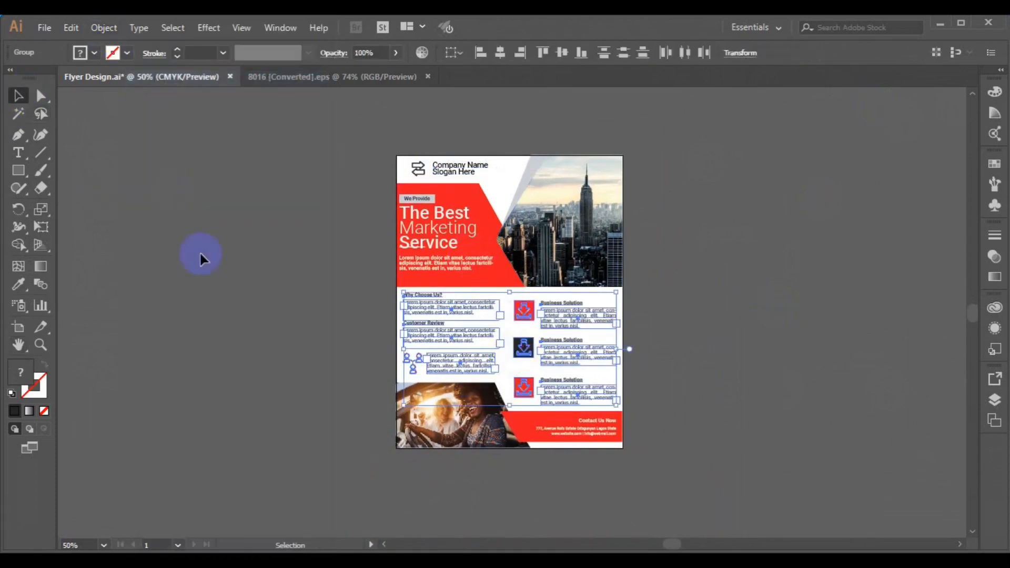
left_click(507, 350)
left_click(518, 349)
left_click(104, 28)
left_click(159, 74)
left_click(254, 307)
left_click(523, 347)
left_click(104, 27)
left_click(199, 84)
Fill the middle badge's square with the light grey sampled from the angular strip beside the skyline photo
left_click(533, 344)
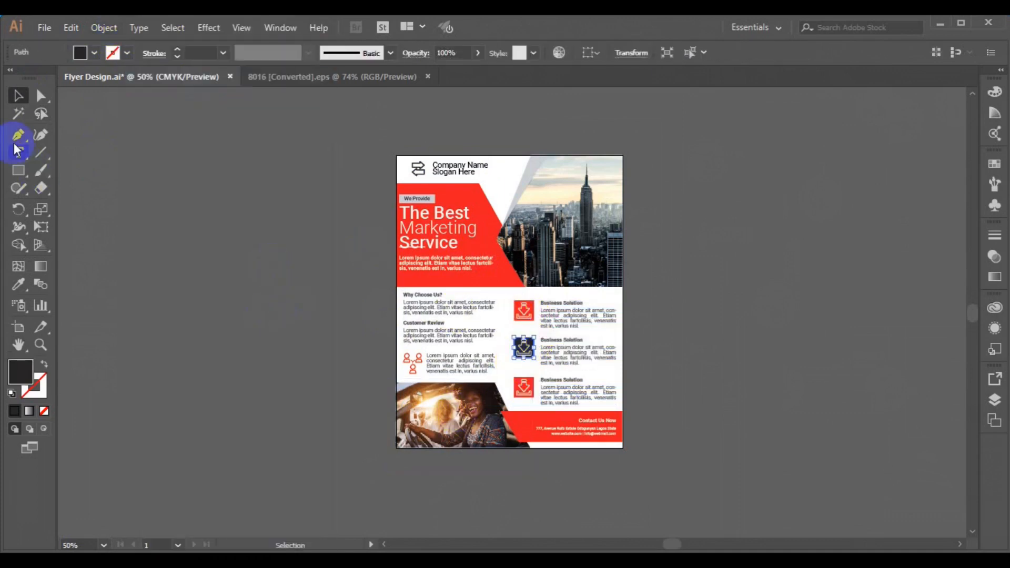
left_click(18, 286)
left_click(533, 164)
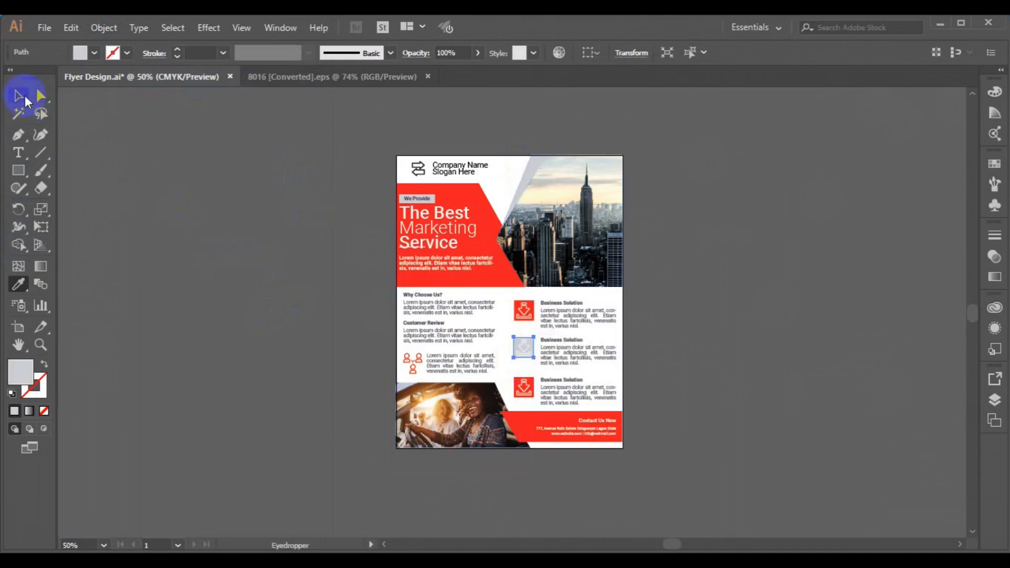
left_click(30, 103)
left_click(360, 326)
Fill the middle badge's download icon with black
left_click(522, 350)
left_click(94, 53)
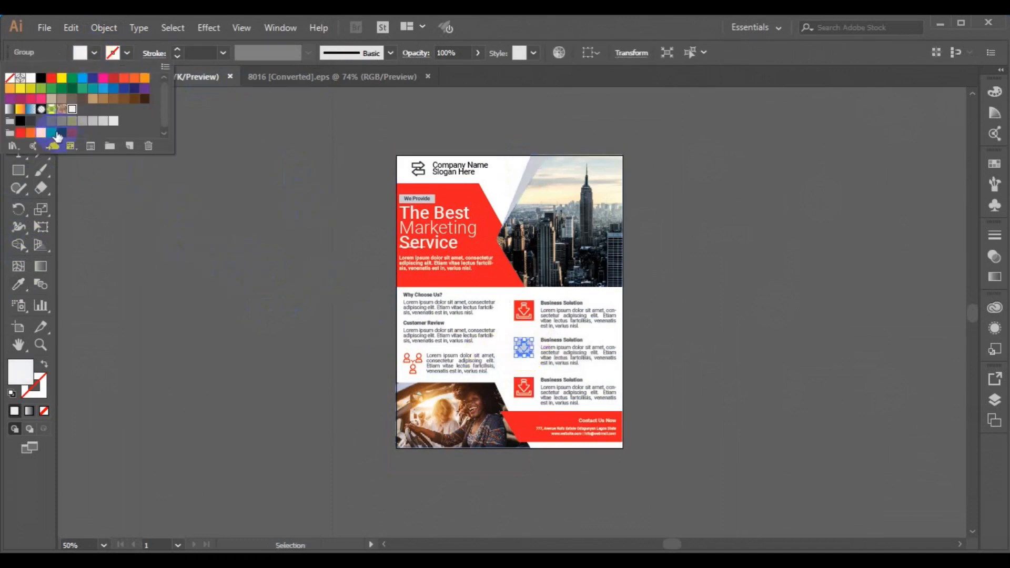
left_click(20, 120)
left_click(163, 243)
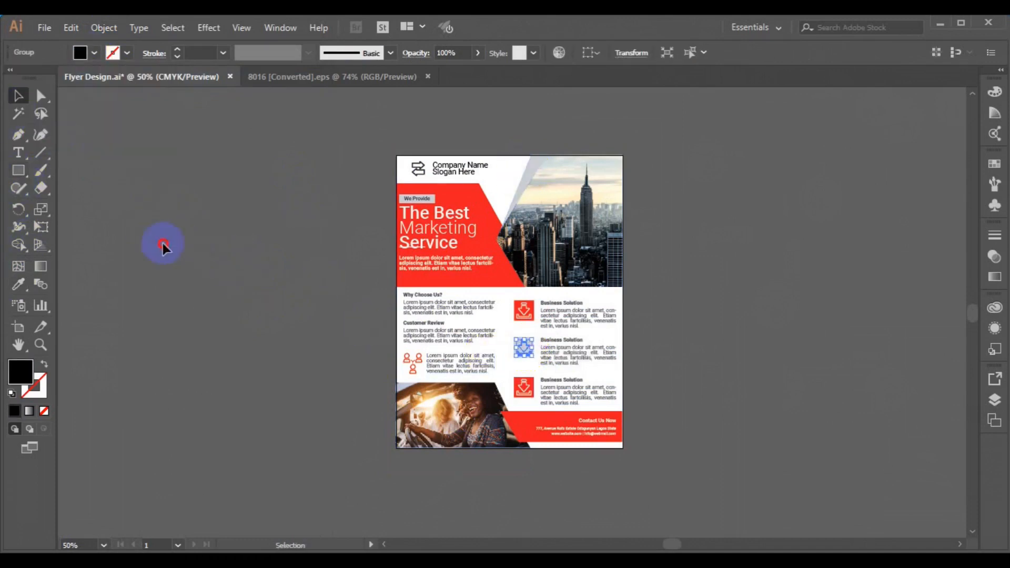
Align the top edges of the left text column and the badge column with its text blocks
left_click(450, 308)
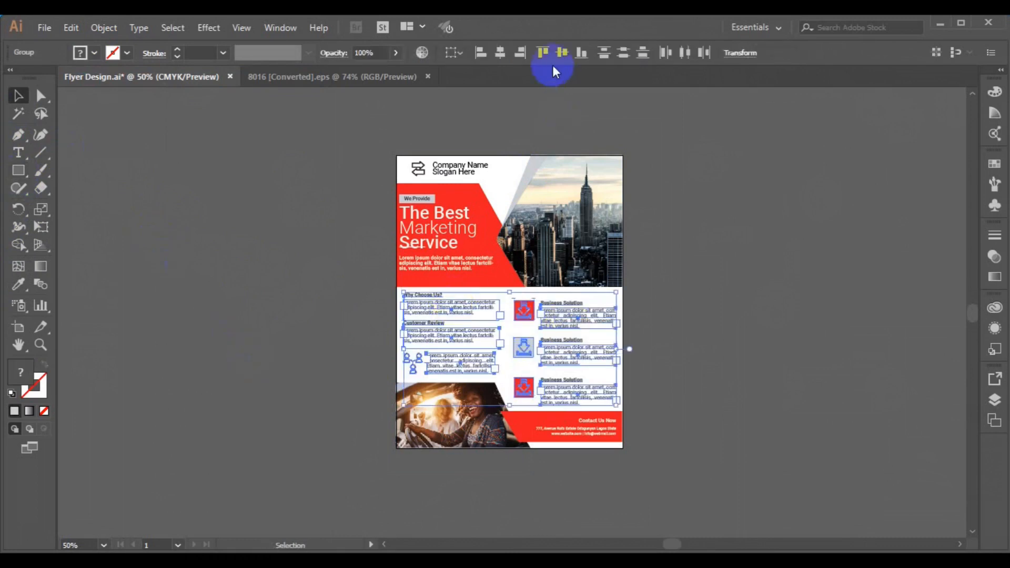
left_click(544, 54)
left_click(702, 283)
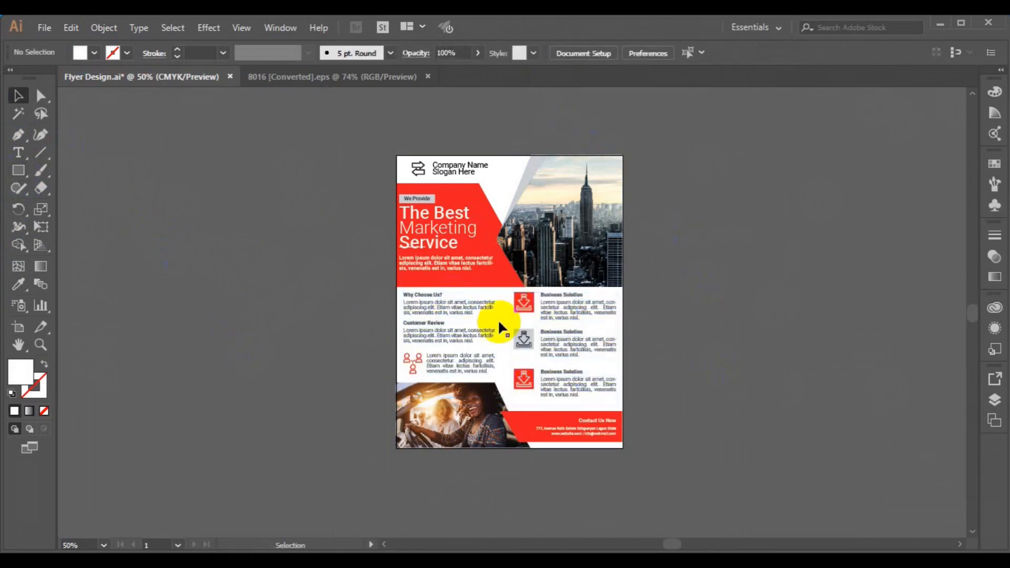
Select the left text column together with the badge column and its text blocks
left_click(475, 308)
left_click(468, 309)
left_click(547, 311, "shift")
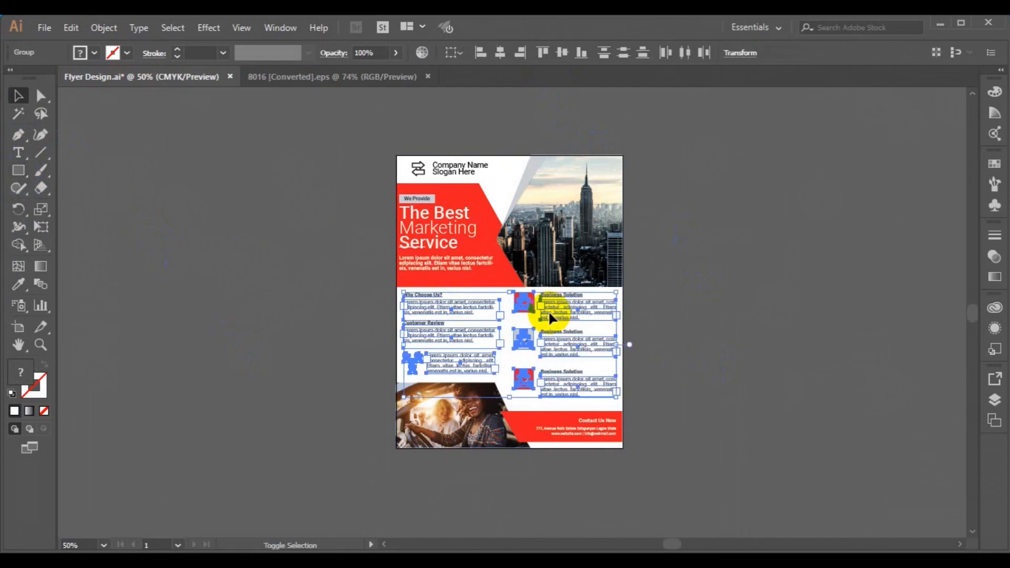